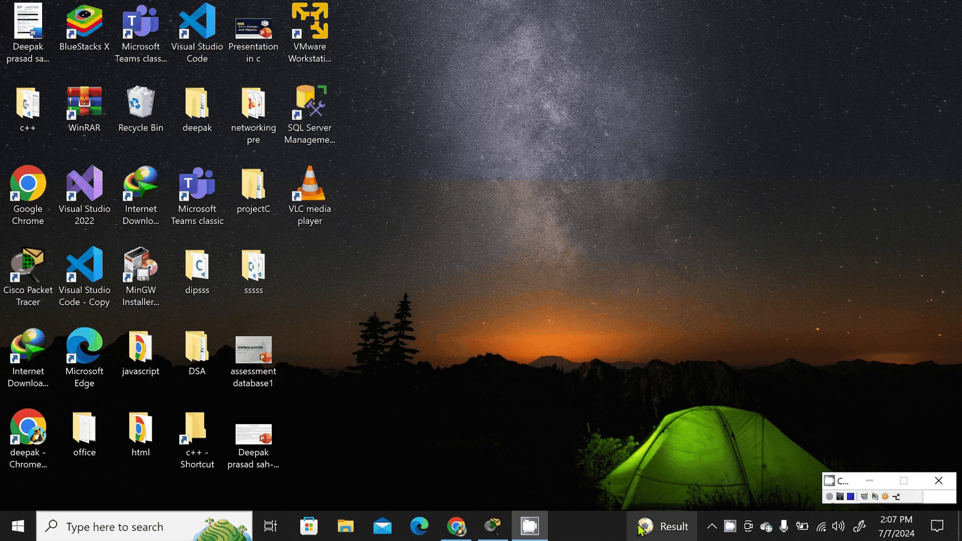
Step: Switch to Cisco Packet Tracer and place a 4331 router in the upper middle of the empty logical workspace
{"action": "left_click", "coordinate": [493, 529]}
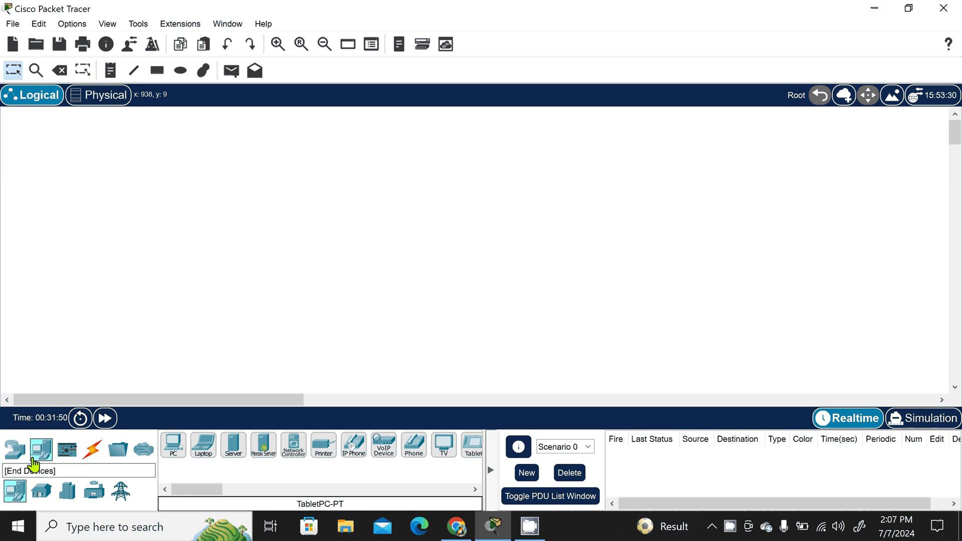
{"action": "left_click", "coordinate": [7, 453]}
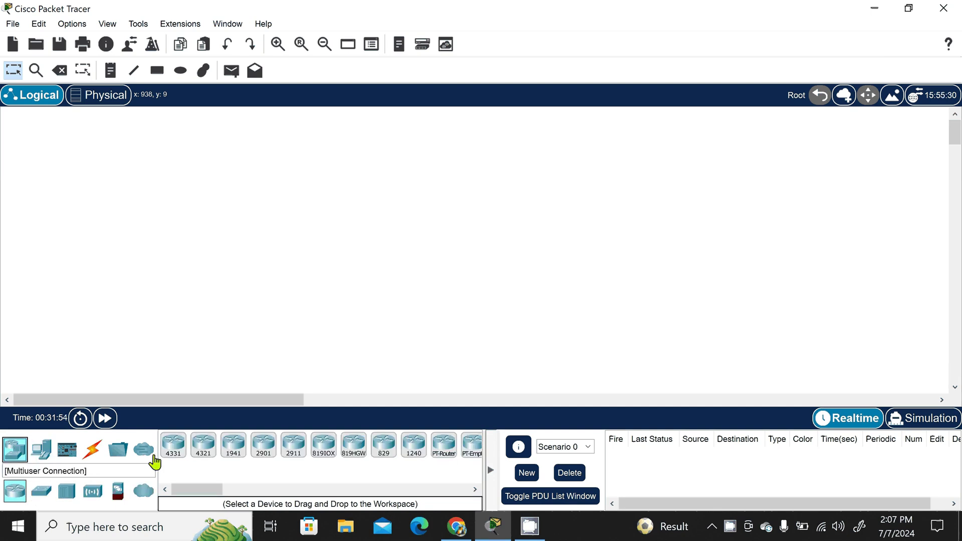
{"action": "left_click_drag", "start_coordinate": [174, 445], "coordinate": [333, 183]}
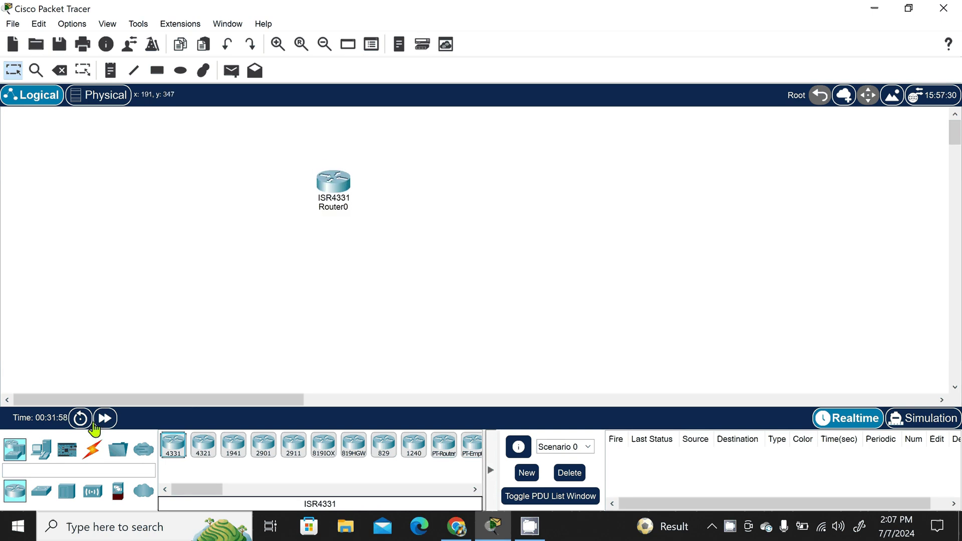
Step: Add two 2960 switches below the router, one to its left and one to its right
{"action": "left_click", "coordinate": [42, 488]}
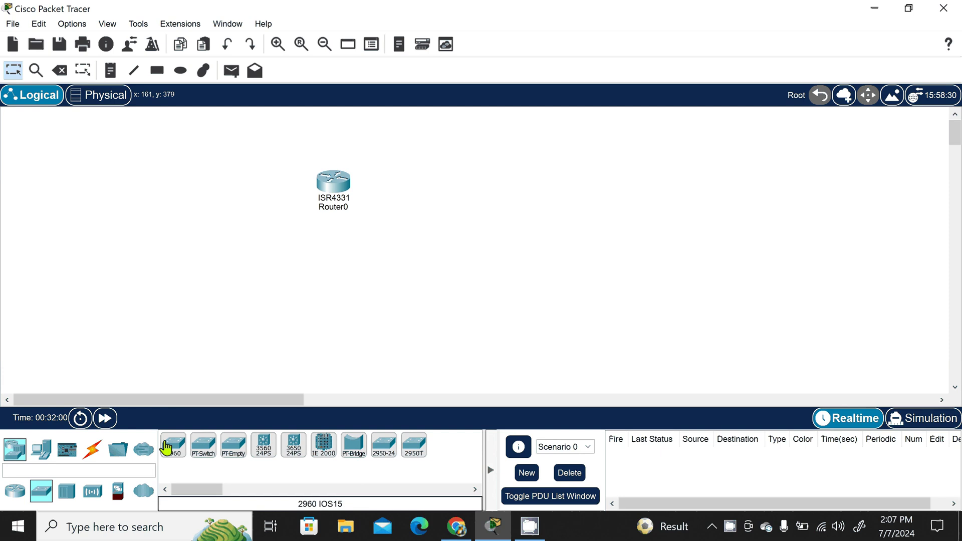
{"action": "left_click_drag", "start_coordinate": [173, 445], "coordinate": [179, 275]}
{"action": "left_click", "coordinate": [193, 273]}
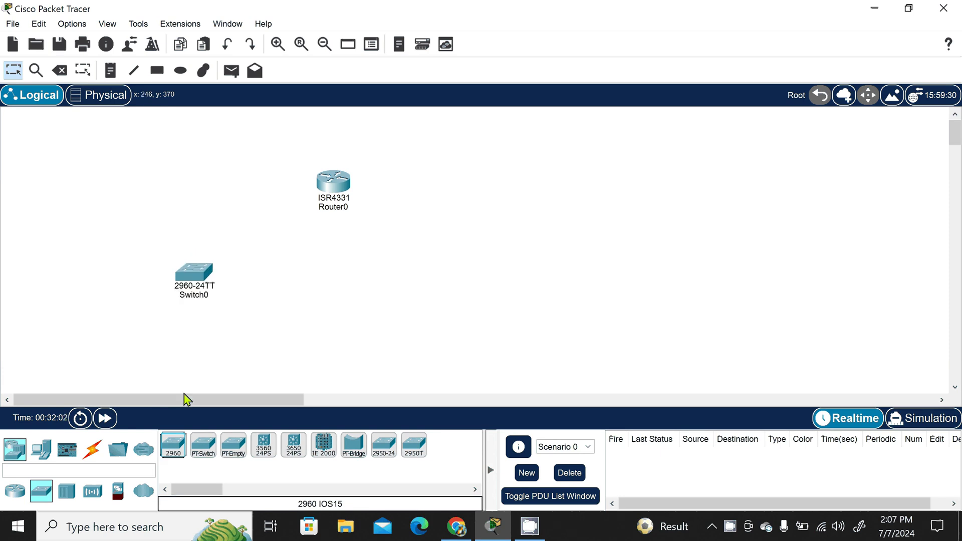
{"action": "left_click", "coordinate": [172, 451]}
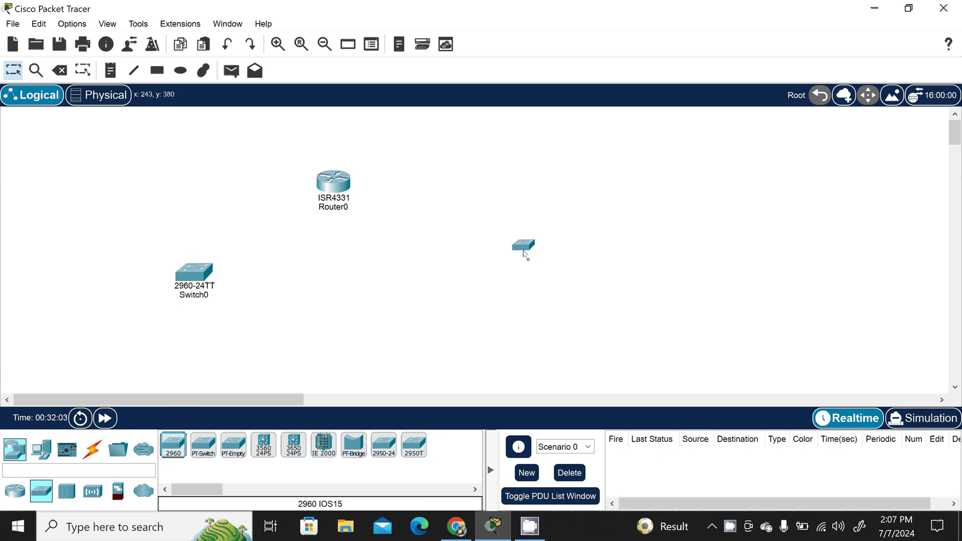
{"action": "left_click", "coordinate": [471, 257]}
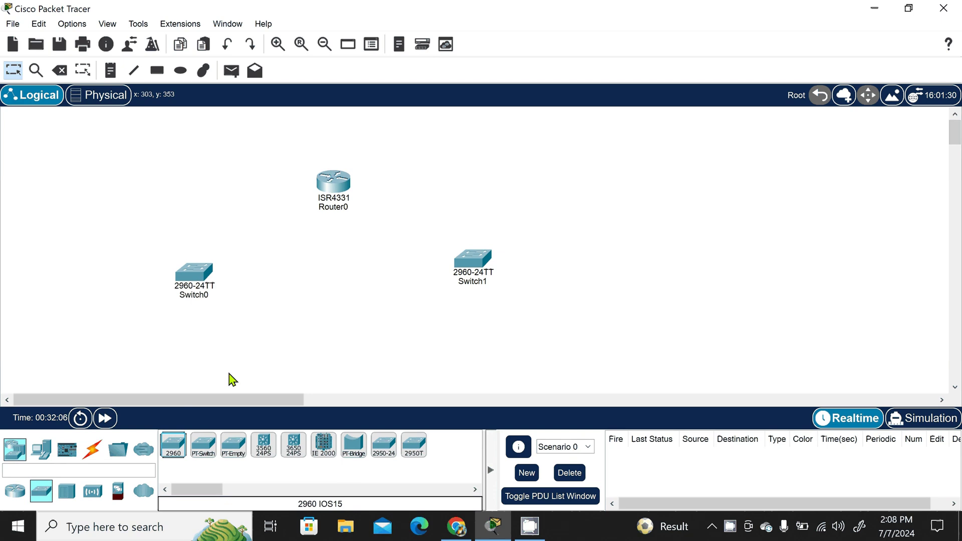
Step: Add two generic servers, one below and left of Switch0 and one below and right of Switch1
{"action": "left_click", "coordinate": [44, 456]}
{"action": "left_click", "coordinate": [233, 445]}
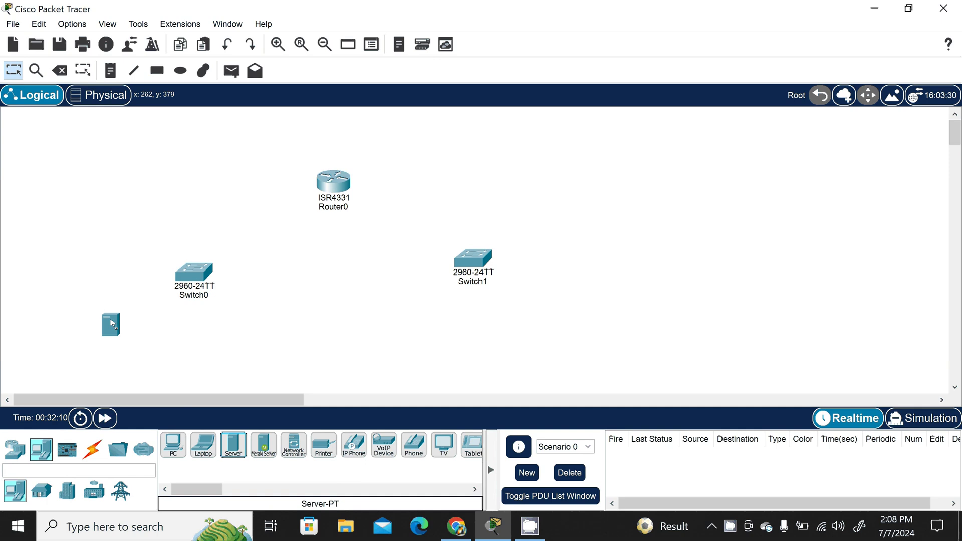
{"action": "left_click", "coordinate": [112, 323]}
{"action": "left_click", "coordinate": [228, 448]}
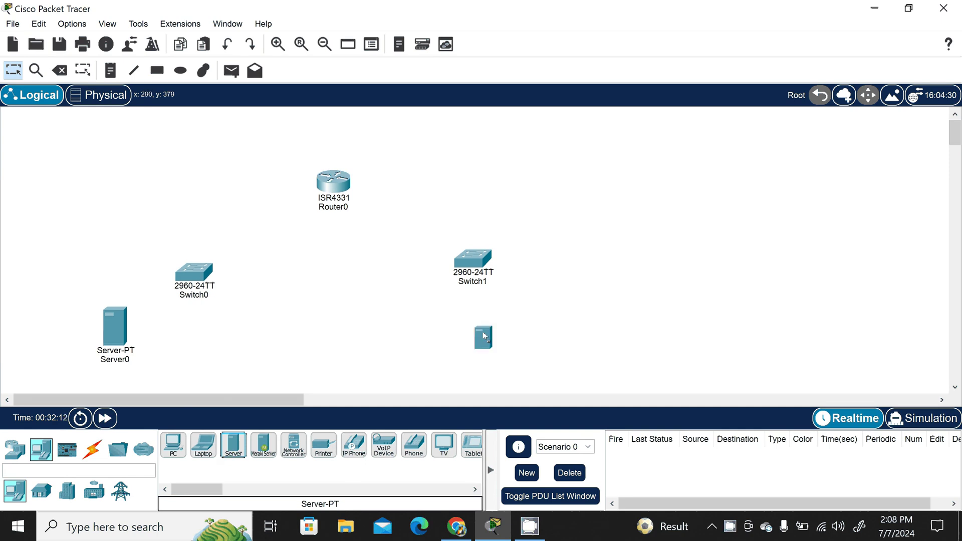
{"action": "left_click", "coordinate": [530, 334]}
{"action": "left_click_drag", "start_coordinate": [530, 334], "coordinate": [568, 308]}
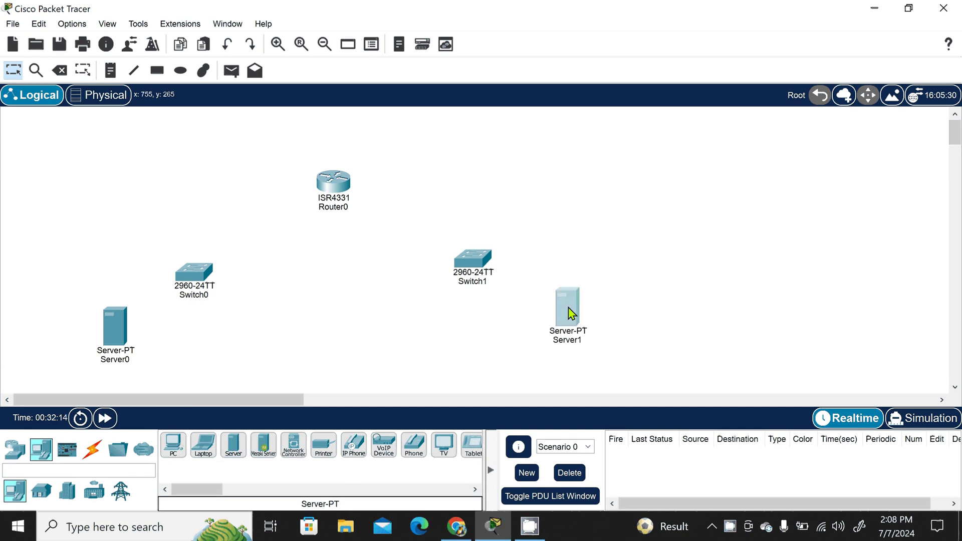
Step: Add four PCs, two below Switch0 and two below Switch1
{"action": "left_click", "coordinate": [174, 445]}
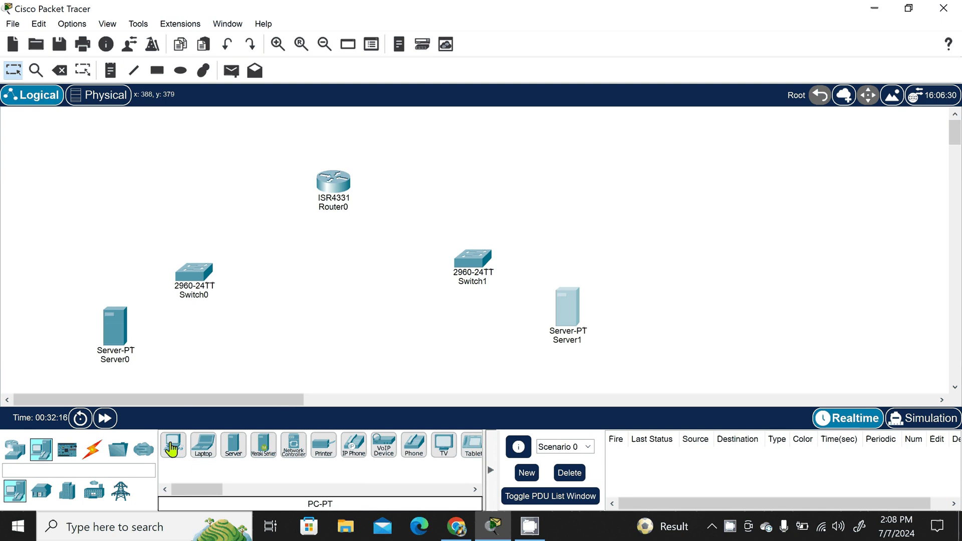
{"action": "left_click", "coordinate": [179, 357]}
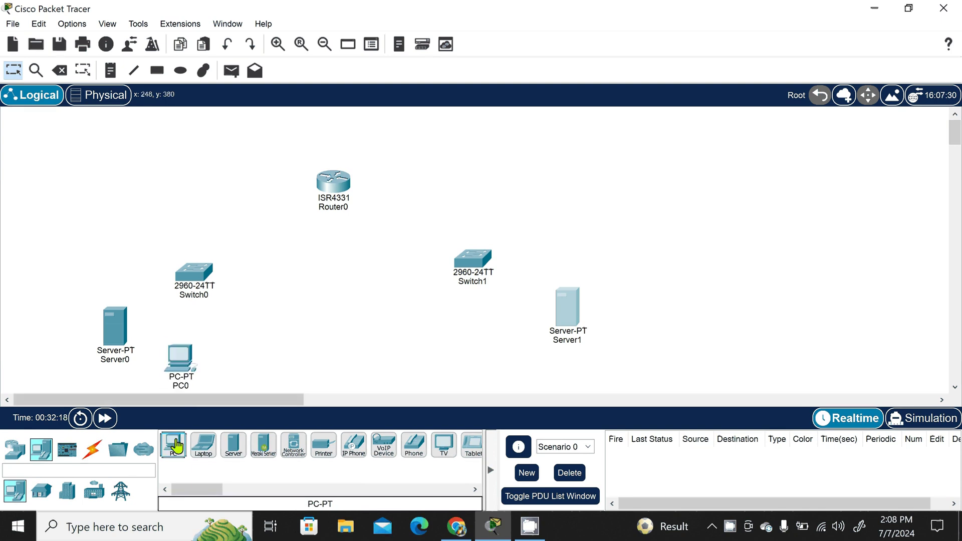
{"action": "left_click", "coordinate": [175, 445]}
{"action": "left_click", "coordinate": [227, 351]}
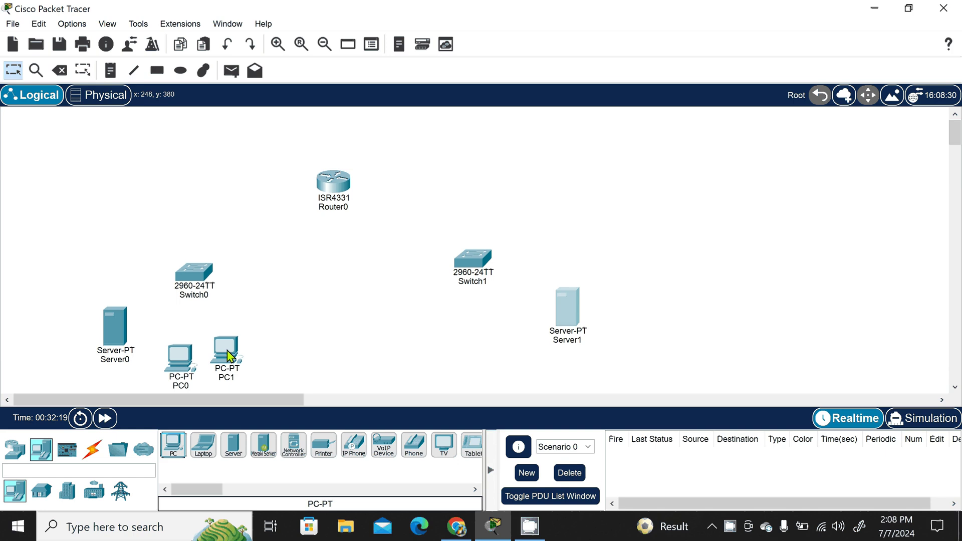
{"action": "left_click", "coordinate": [170, 450]}
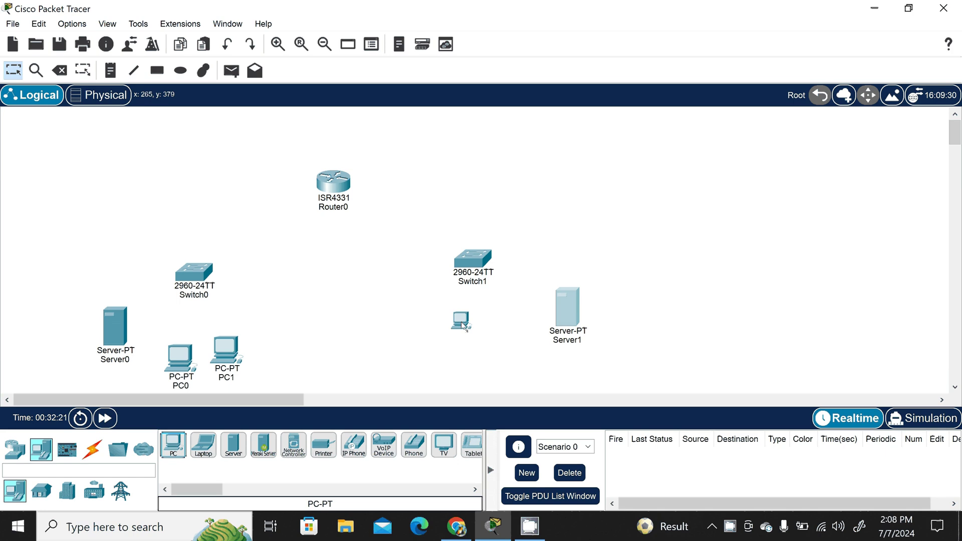
{"action": "left_click", "coordinate": [424, 323]}
{"action": "left_click", "coordinate": [183, 446]}
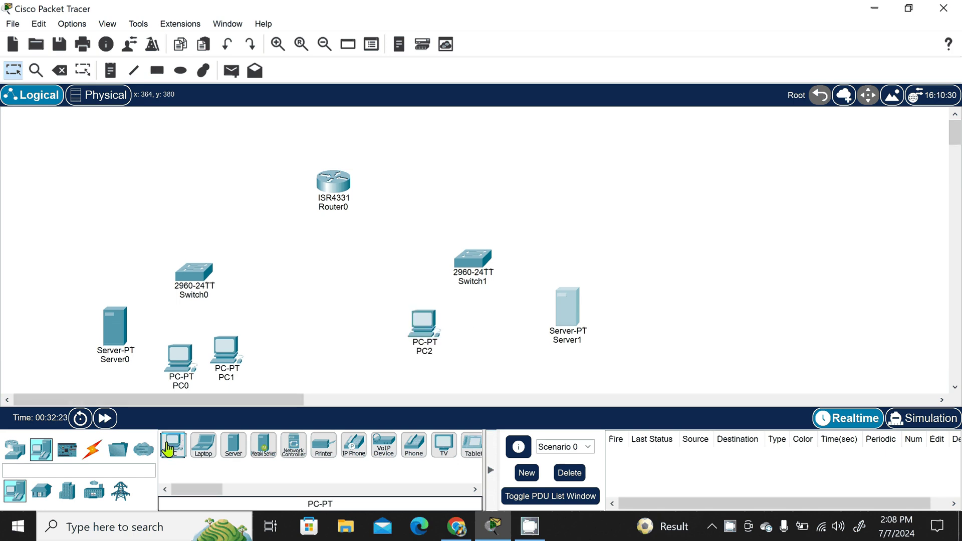
{"action": "left_click", "coordinate": [479, 328]}
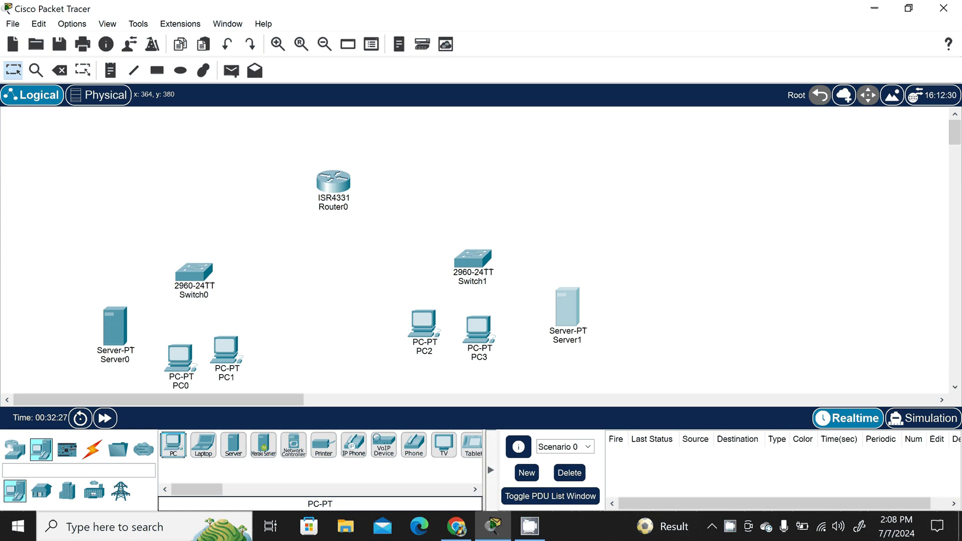
Step: Cable Router0 to Switch0 and to Switch1 using the automatically chosen connection type
{"action": "left_click", "coordinate": [91, 450]}
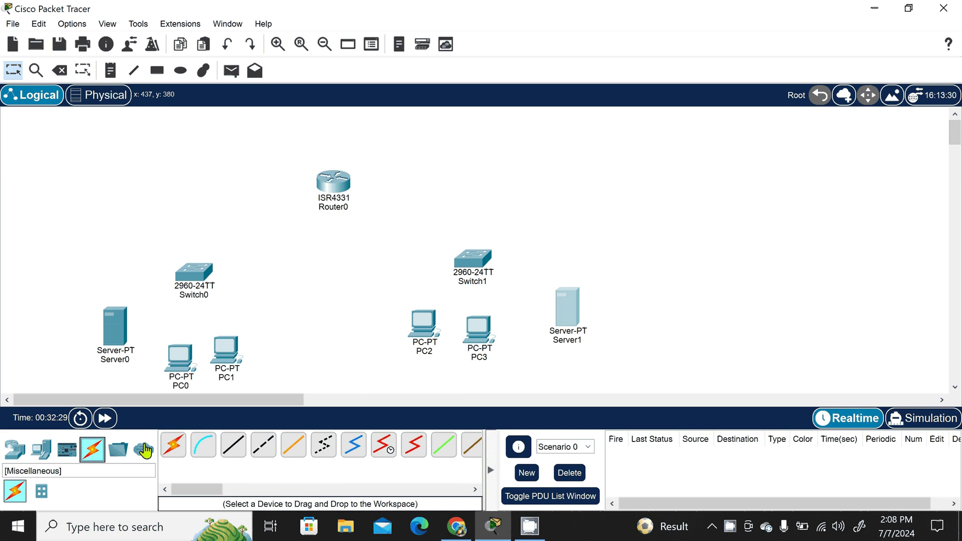
{"action": "left_click", "coordinate": [172, 445]}
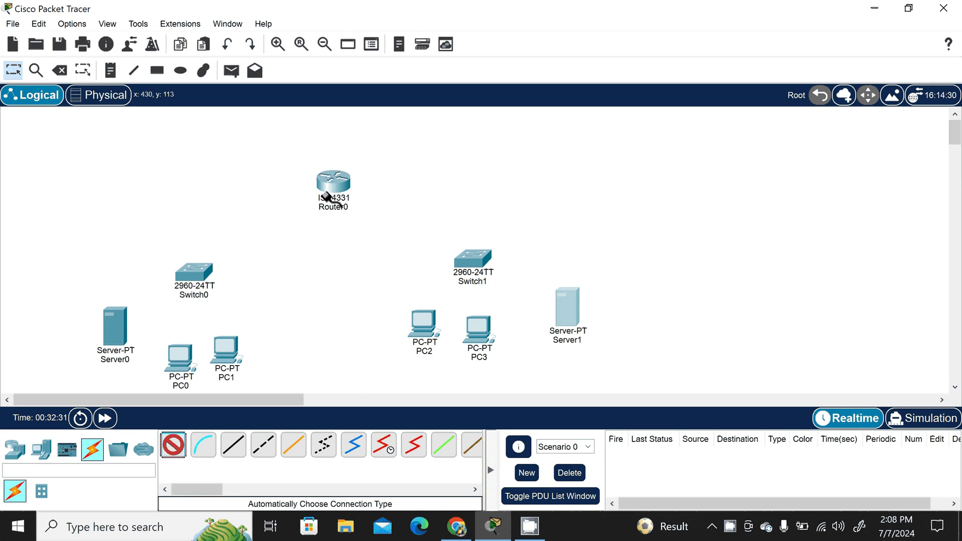
{"action": "left_click", "coordinate": [332, 196]}
{"action": "left_click", "coordinate": [195, 280]}
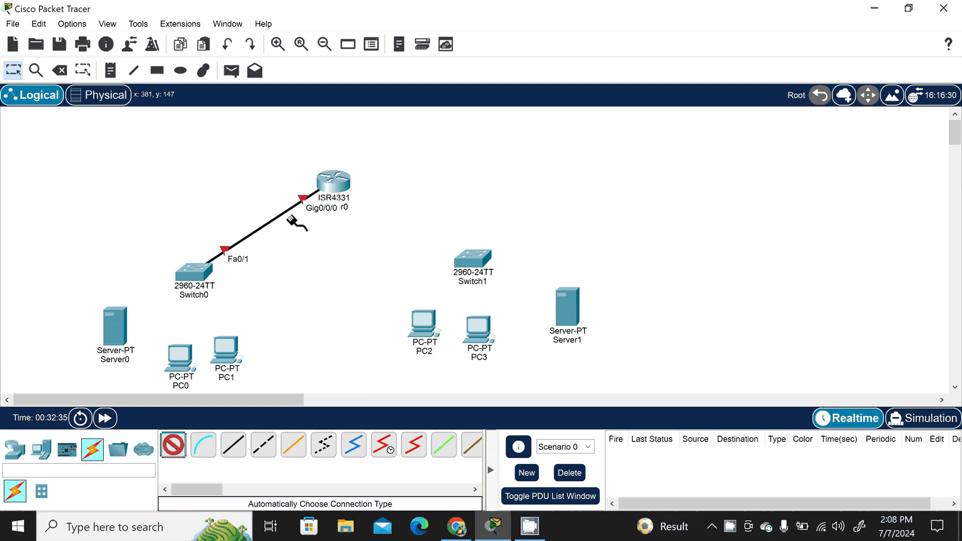
{"action": "left_click", "coordinate": [335, 188]}
{"action": "left_click", "coordinate": [466, 264]}
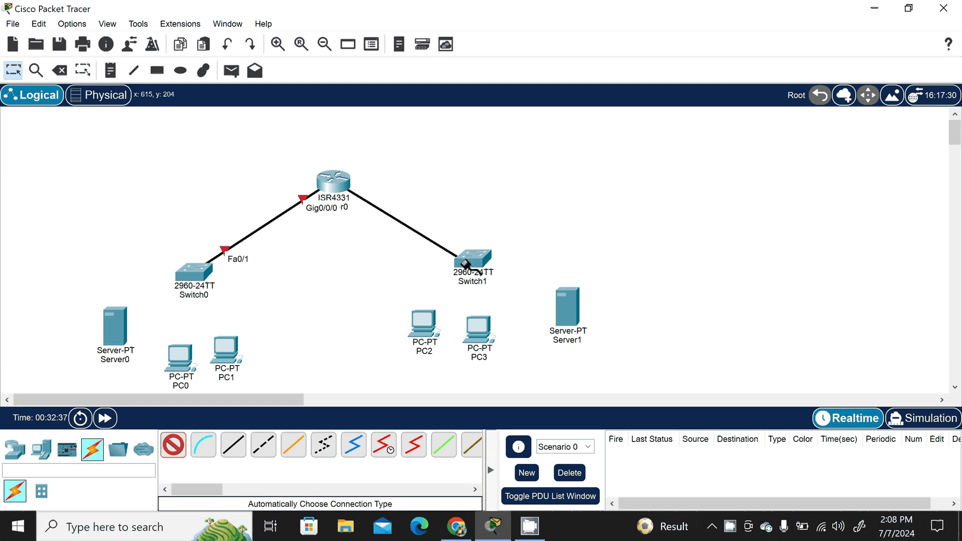
Step: Connect Switch0 to Server0 and Switch1 to Server1 with automatically chosen cables
{"action": "left_click", "coordinate": [173, 446]}
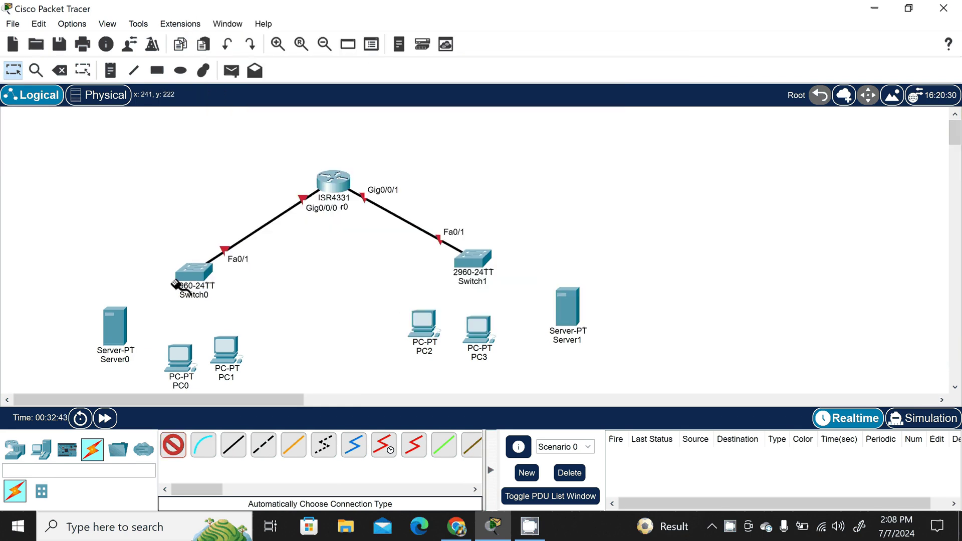
{"action": "left_click", "coordinate": [176, 284]}
{"action": "left_click", "coordinate": [114, 325]}
{"action": "left_click", "coordinate": [173, 446]}
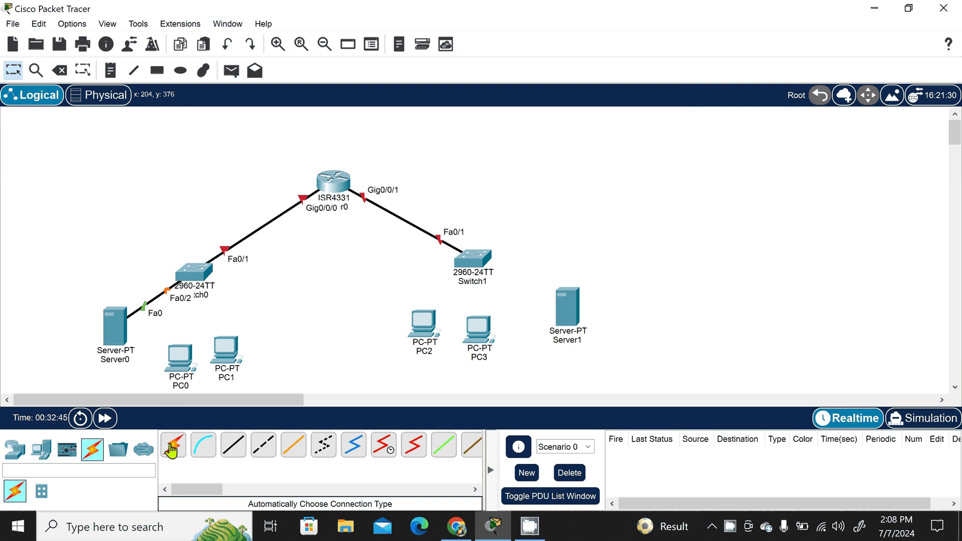
{"action": "left_click", "coordinate": [473, 259]}
{"action": "left_click", "coordinate": [568, 316]}
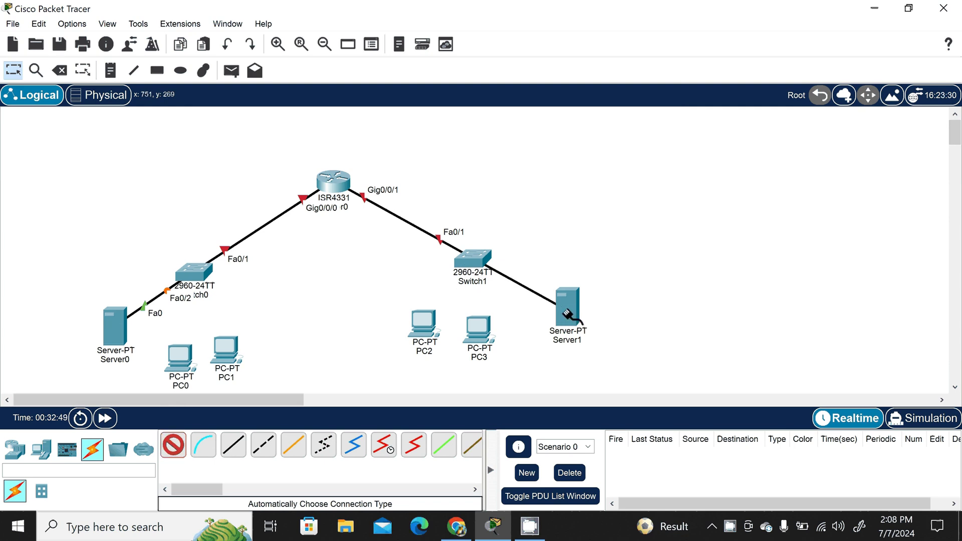
{"action": "mouse_move", "coordinate": [568, 315]}
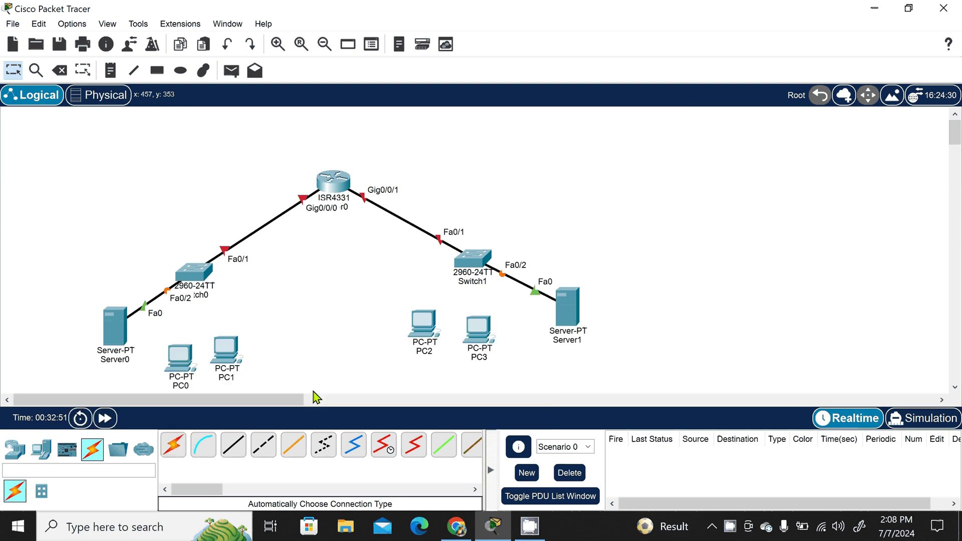
Step: Connect Switch0 to PC0 and PC1 with automatically chosen cables
{"action": "left_click", "coordinate": [174, 448]}
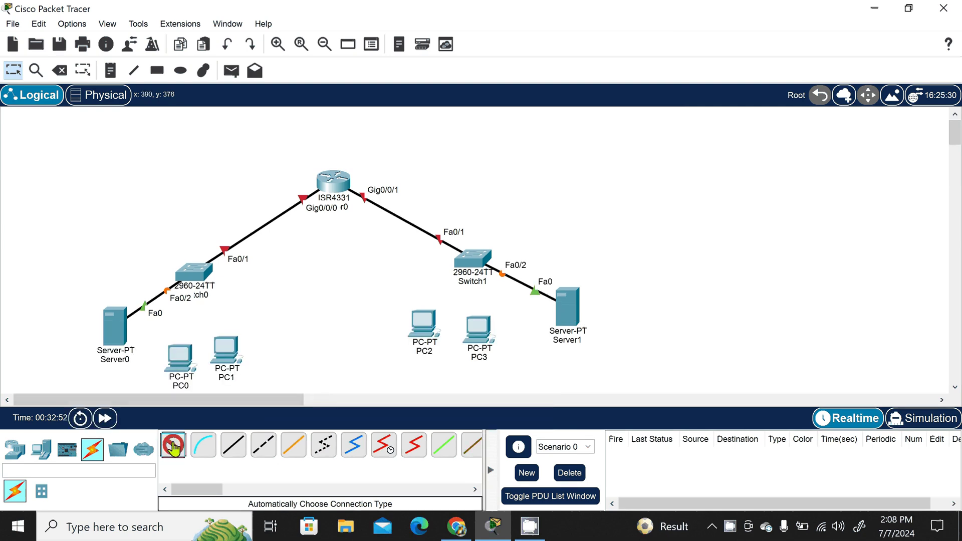
{"action": "left_click", "coordinate": [201, 282]}
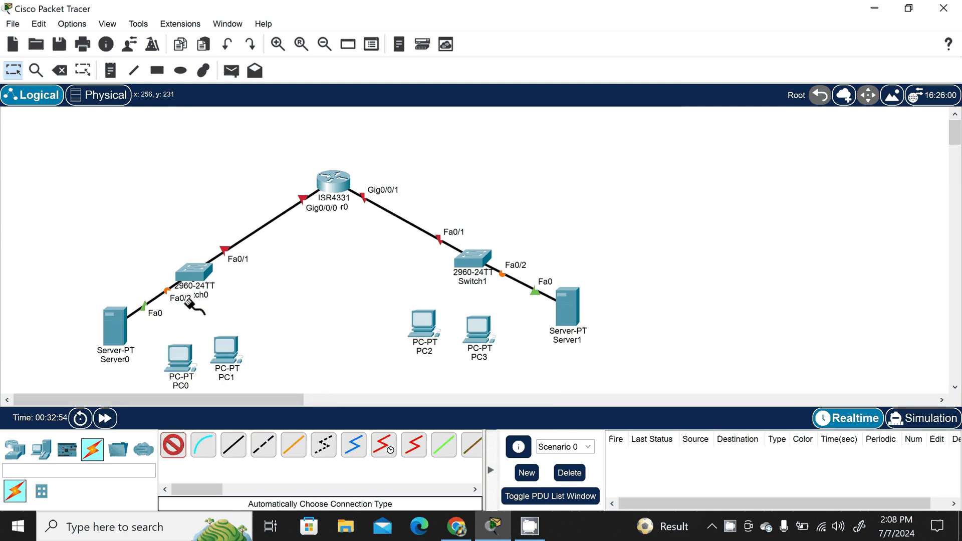
{"action": "left_click", "coordinate": [178, 360]}
{"action": "left_click", "coordinate": [173, 447]}
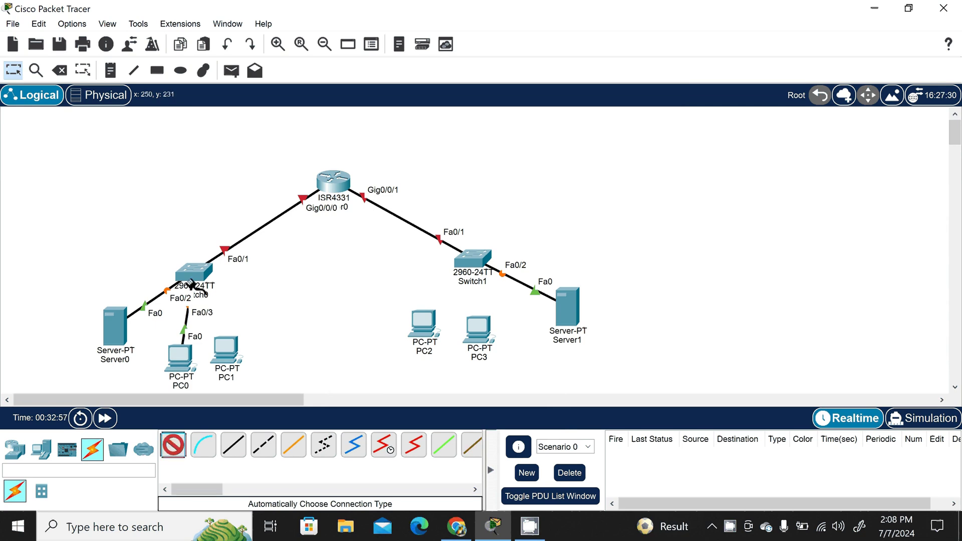
{"action": "left_click", "coordinate": [198, 289]}
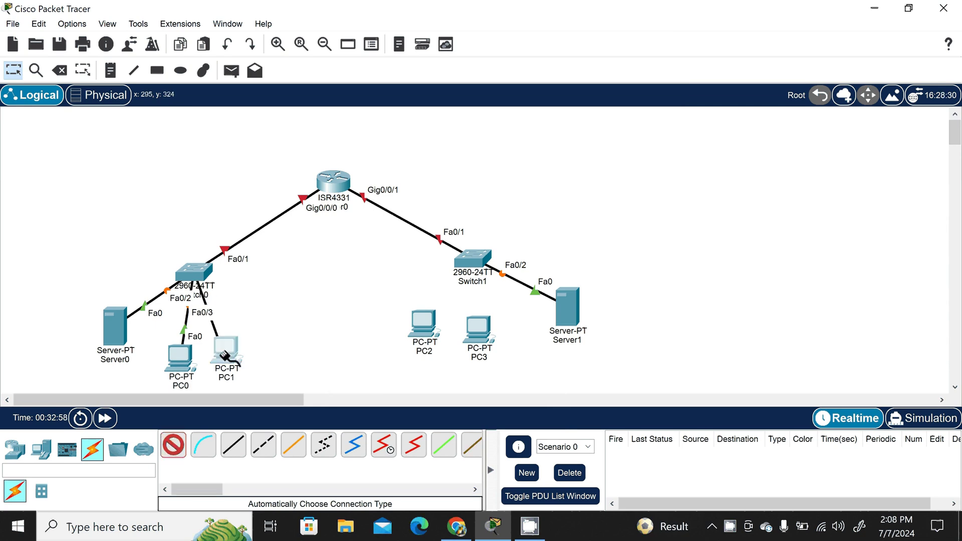
{"action": "left_click", "coordinate": [223, 355]}
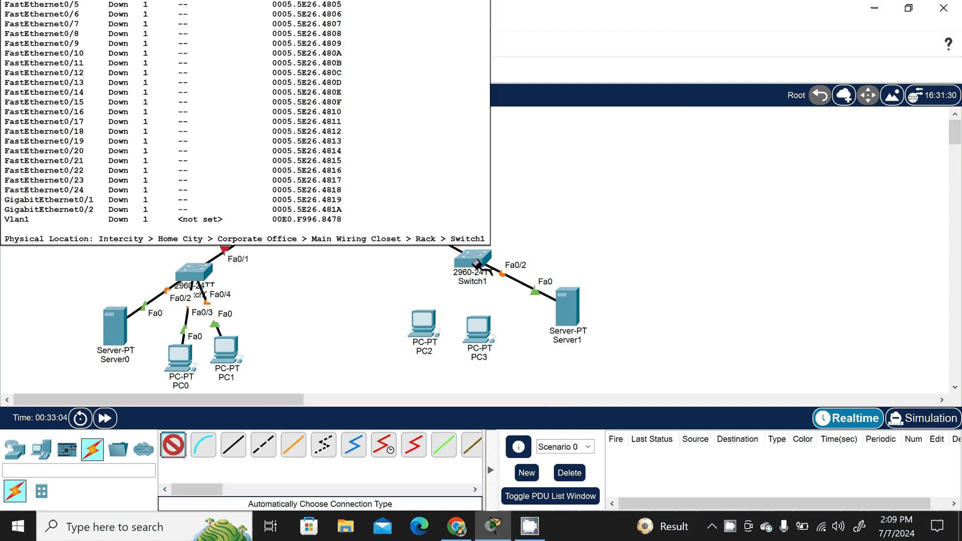
Step: Connect Switch1 to PC2 and PC3 with automatically chosen cables
{"action": "left_click", "coordinate": [480, 264]}
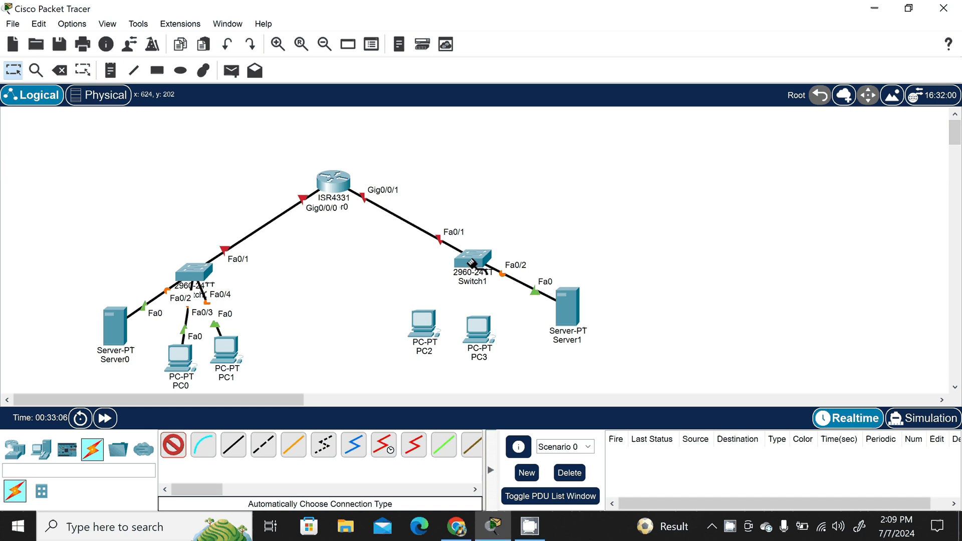
{"action": "left_click", "coordinate": [432, 312]}
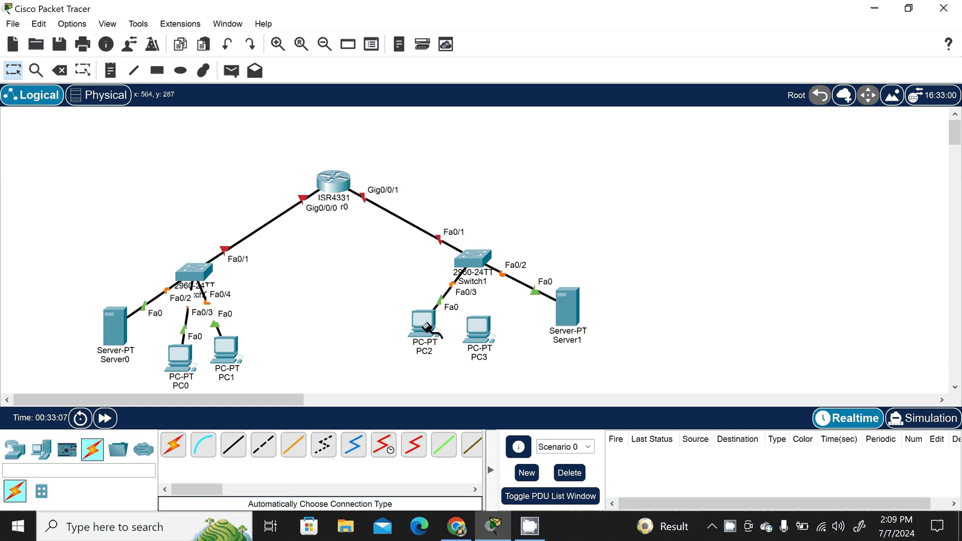
{"action": "left_click", "coordinate": [174, 447]}
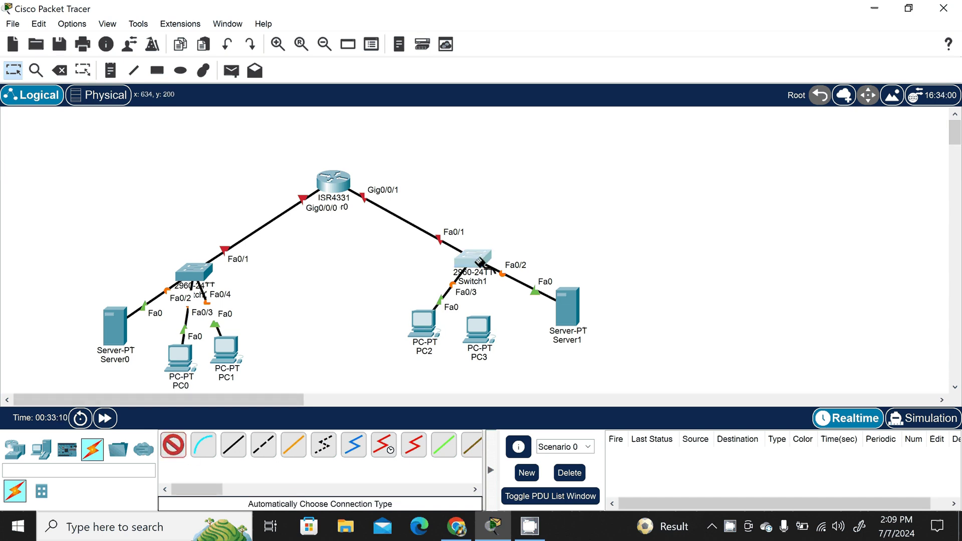
{"action": "left_click", "coordinate": [480, 261]}
{"action": "left_click", "coordinate": [481, 327]}
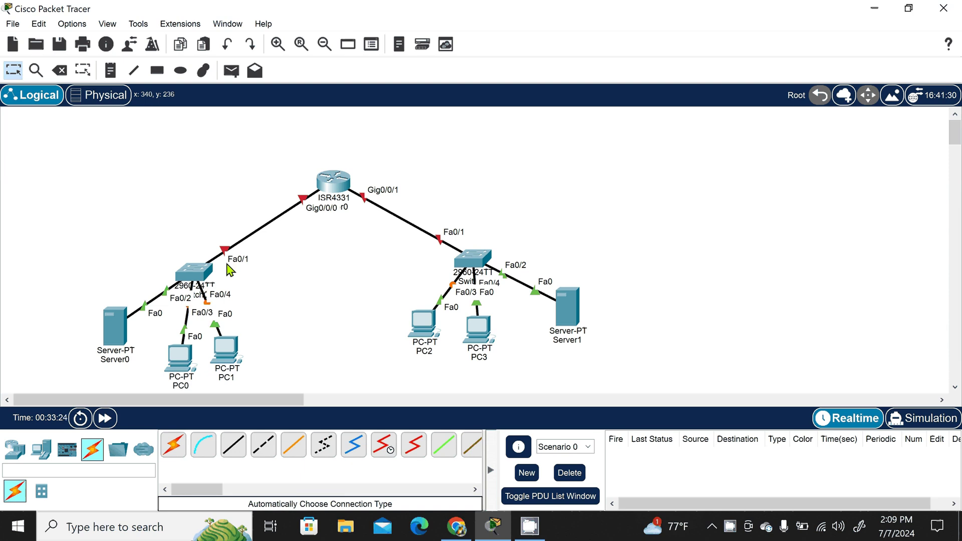
Step: Add the note "Operation Team" above the Switch0 network
{"action": "left_click", "coordinate": [114, 72]}
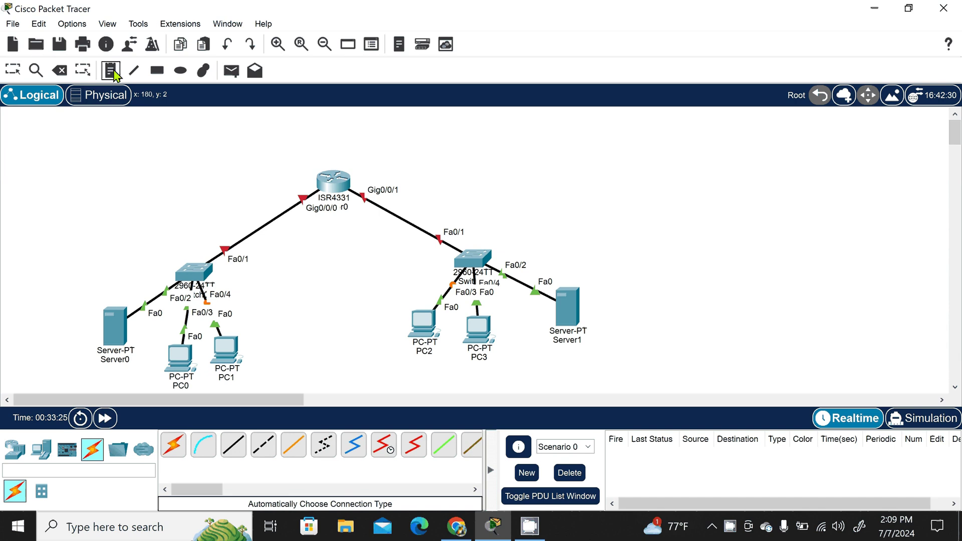
{"action": "left_click", "coordinate": [127, 181]}
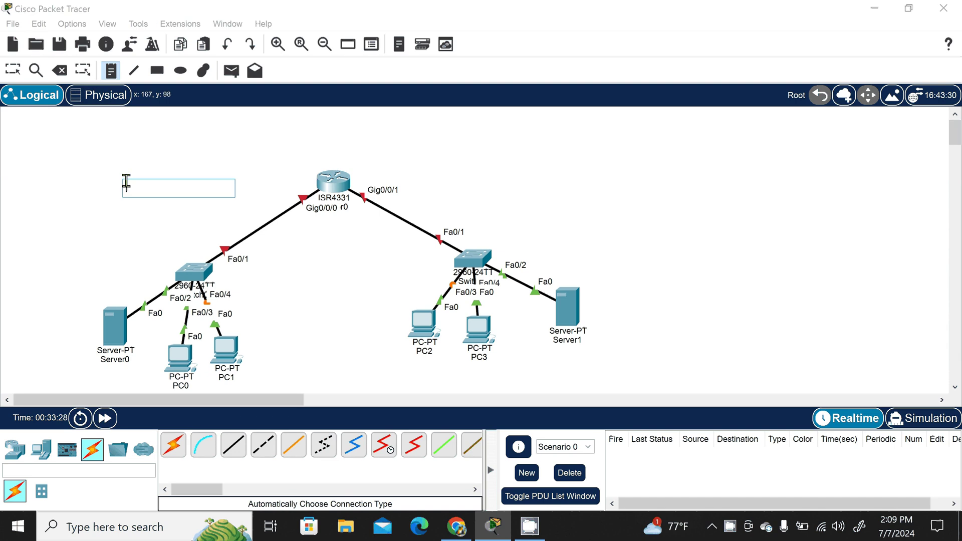
{"action": "type", "text": "Operat"}
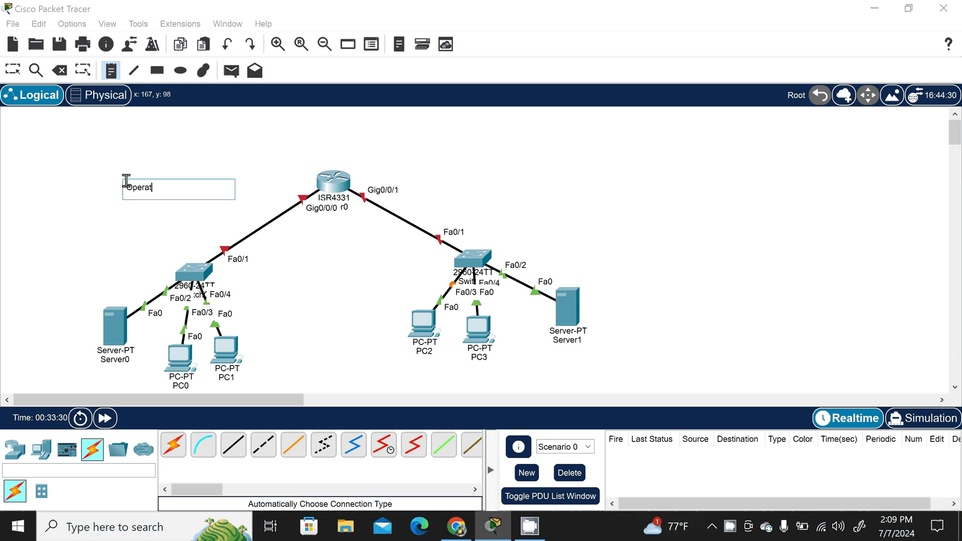
{"action": "type", "text": "ion Team"}
Step: Add the note "Research and development Team" above the Switch1 network
{"action": "left_click", "coordinate": [474, 180]}
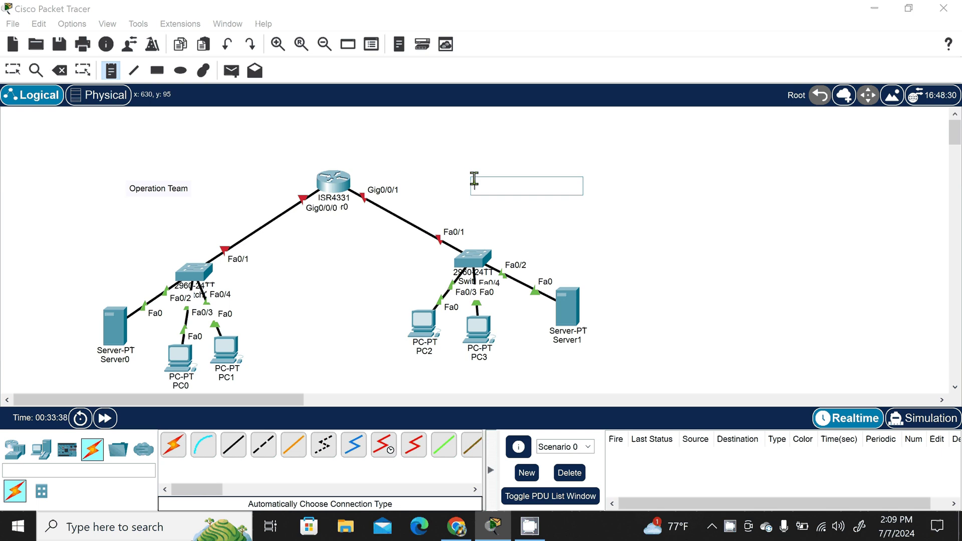
{"action": "type", "text": "Researc"}
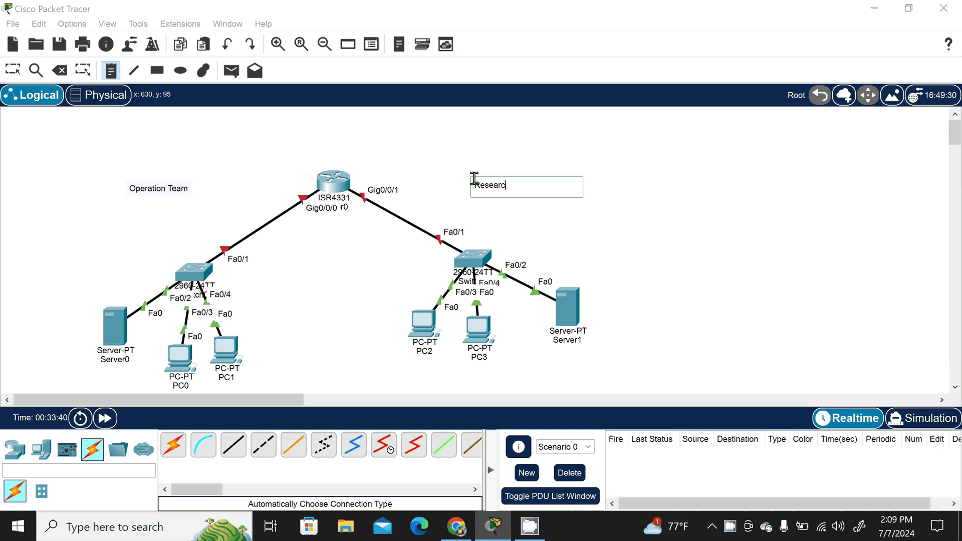
{"action": "type", "text": "h and development te"}
{"action": "key", "text": "BackSpace"}
{"action": "key", "text": "BackSpace"}
{"action": "type", "text": "Team"}
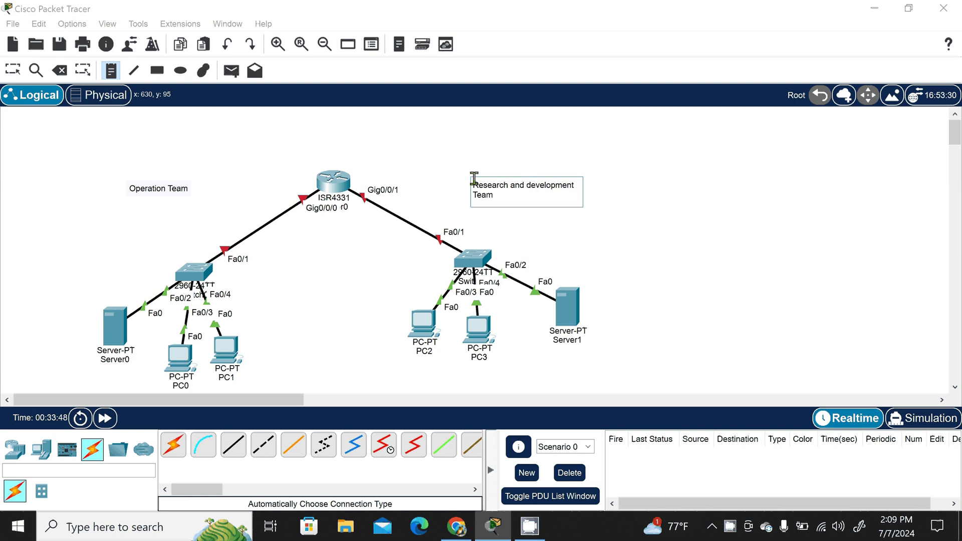
{"action": "left_click", "coordinate": [14, 70]}
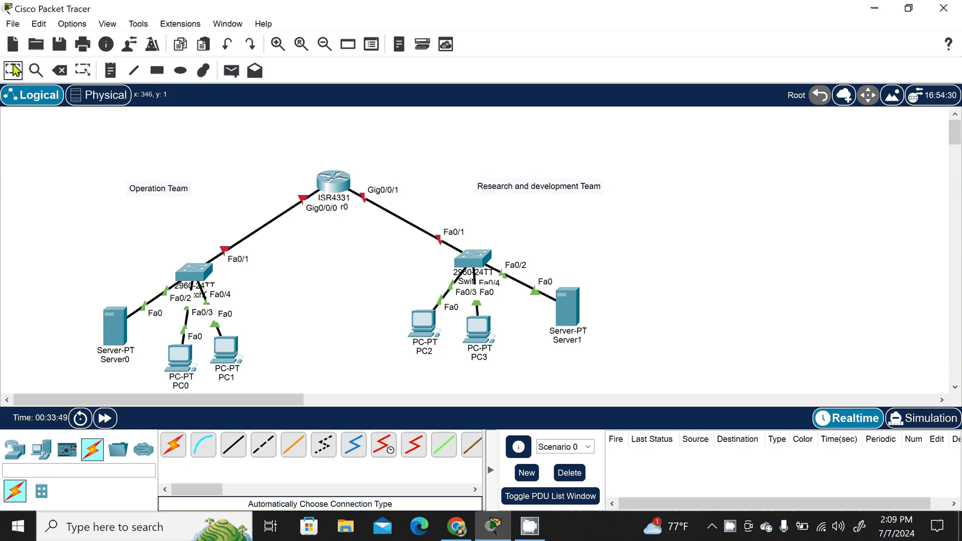
Step: Set up the ellipse drawing tool with a cyan fill colour, keeping the black outline
{"action": "left_click", "coordinate": [181, 70]}
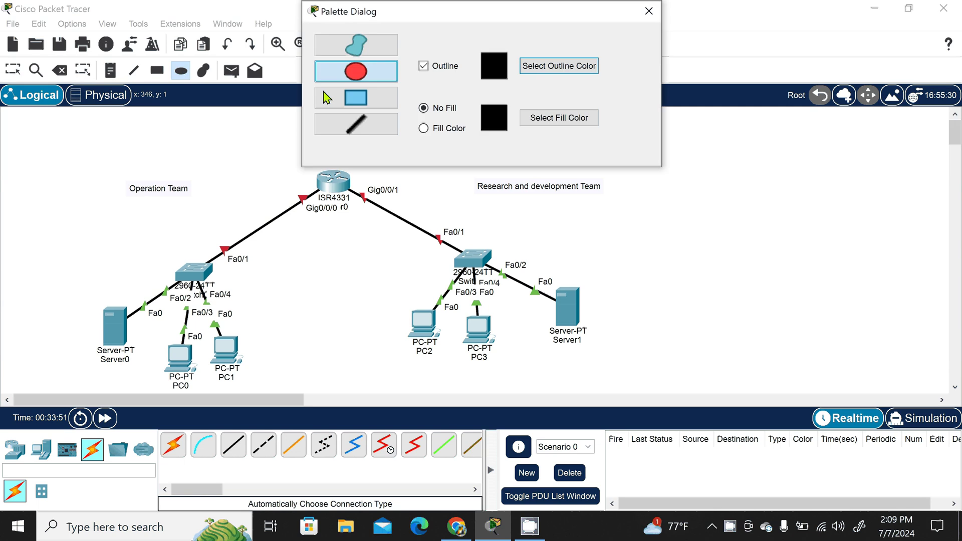
{"action": "left_click", "coordinate": [424, 129]}
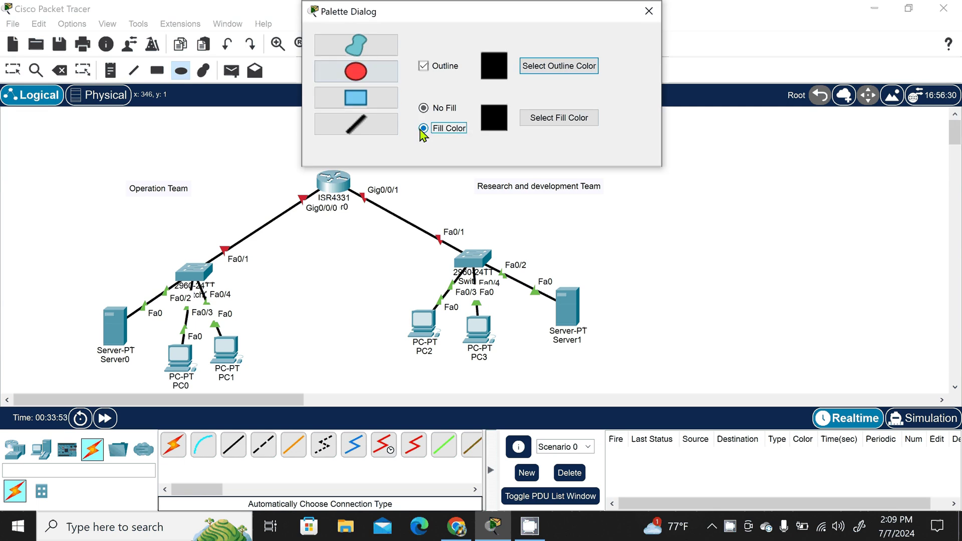
{"action": "left_click", "coordinate": [531, 119]}
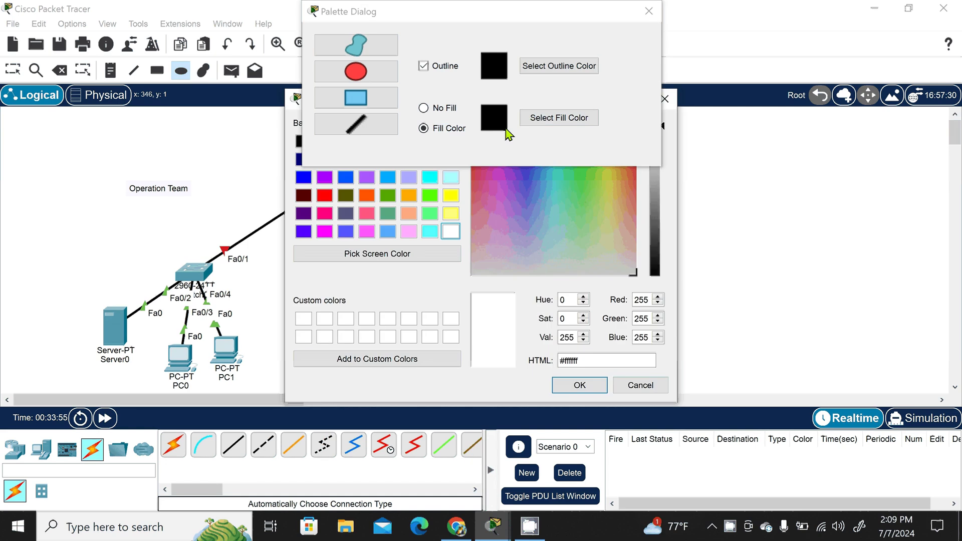
{"action": "left_click", "coordinate": [429, 178]}
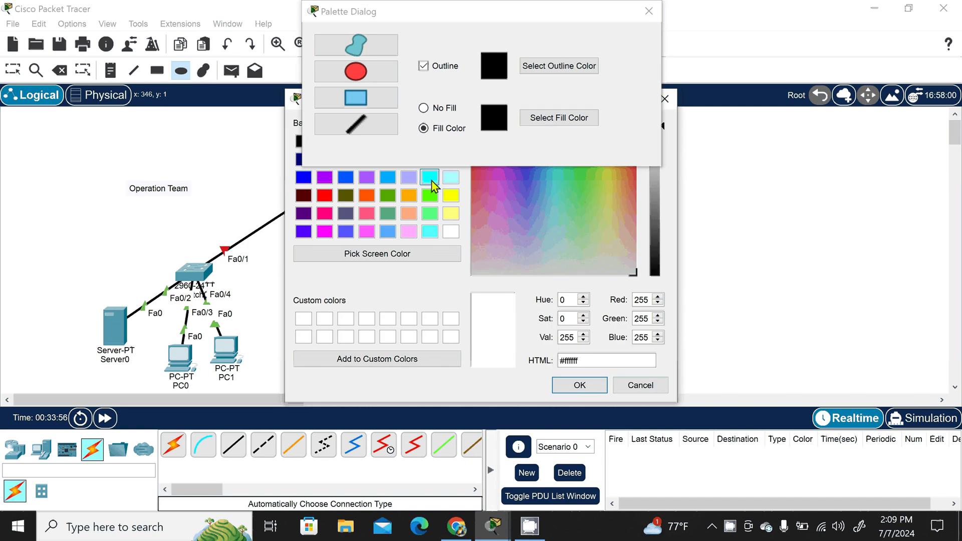
{"action": "left_click", "coordinate": [579, 386]}
{"action": "left_click", "coordinate": [647, 15]}
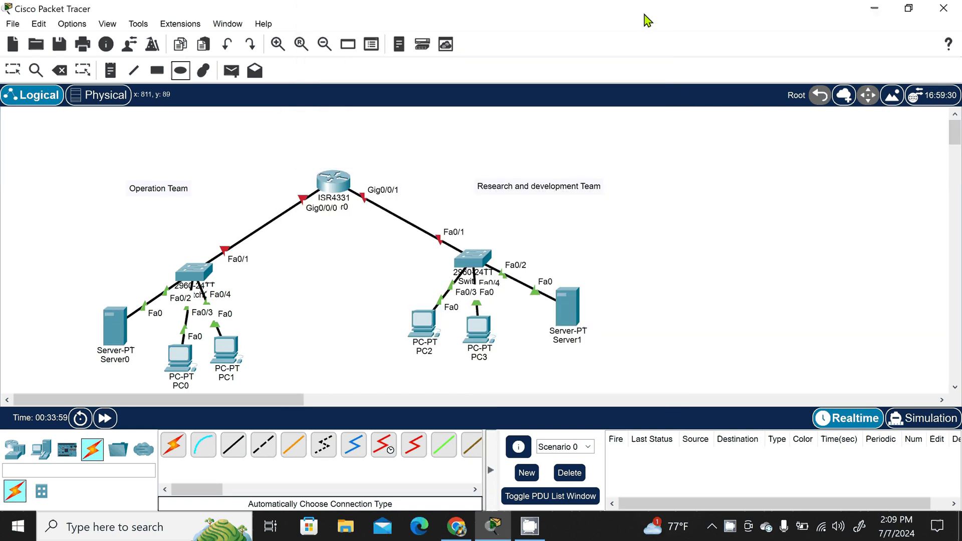
Step: Draw a cyan ellipse around the "Research and development Team" note and another around the "Operation Team" note
{"action": "left_click_drag", "start_coordinate": [468, 168], "coordinate": [622, 212]}
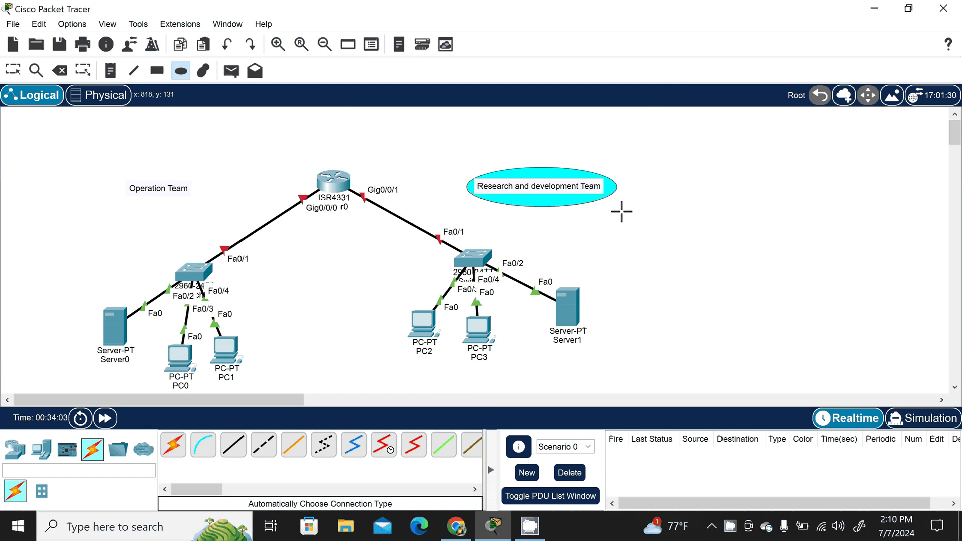
{"action": "left_click_drag", "start_coordinate": [122, 181], "coordinate": [211, 210]}
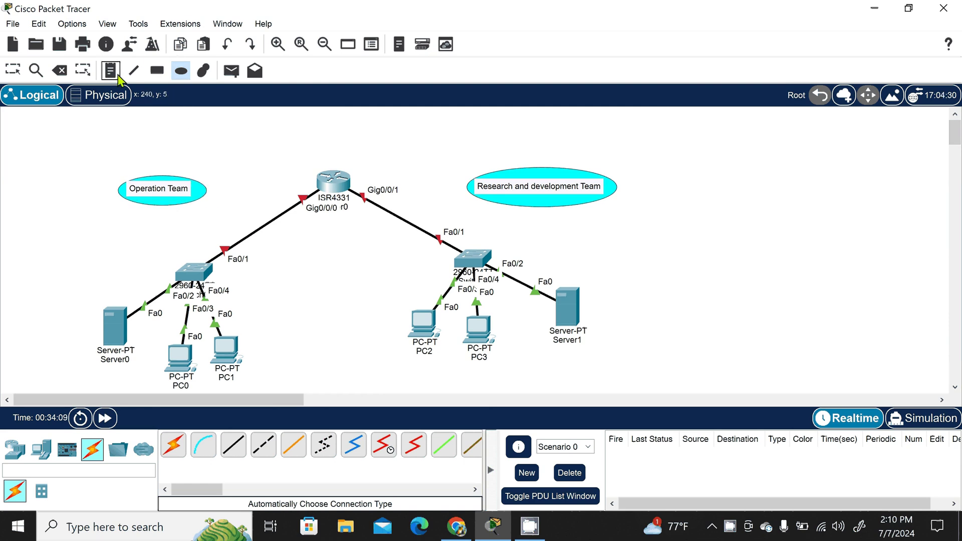
{"action": "left_click", "coordinate": [13, 71]}
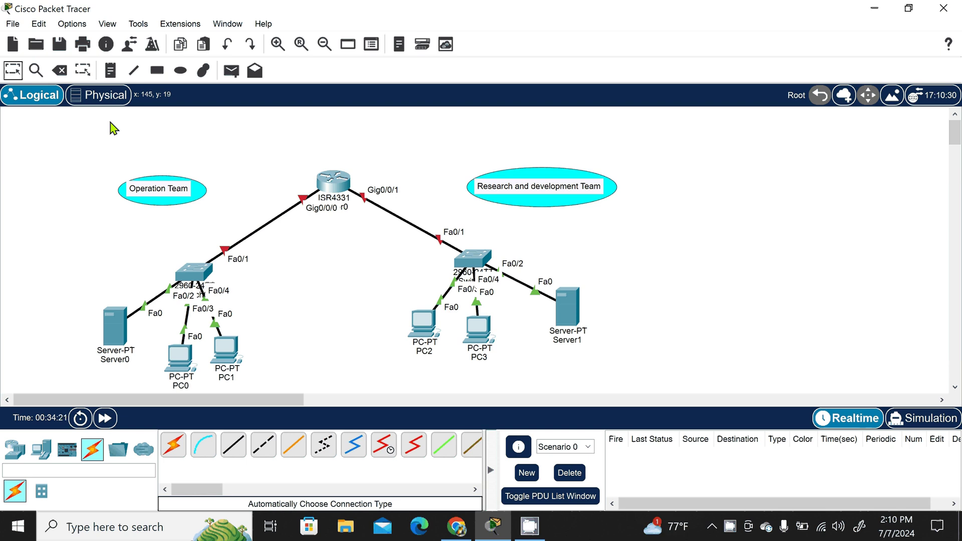
Step: Configure Router0's GigabitEthernet0/0/0 with IPv4 address 192.168.2.1 and mask 255.255.255.0, and turn the port on
{"action": "left_click", "coordinate": [335, 185]}
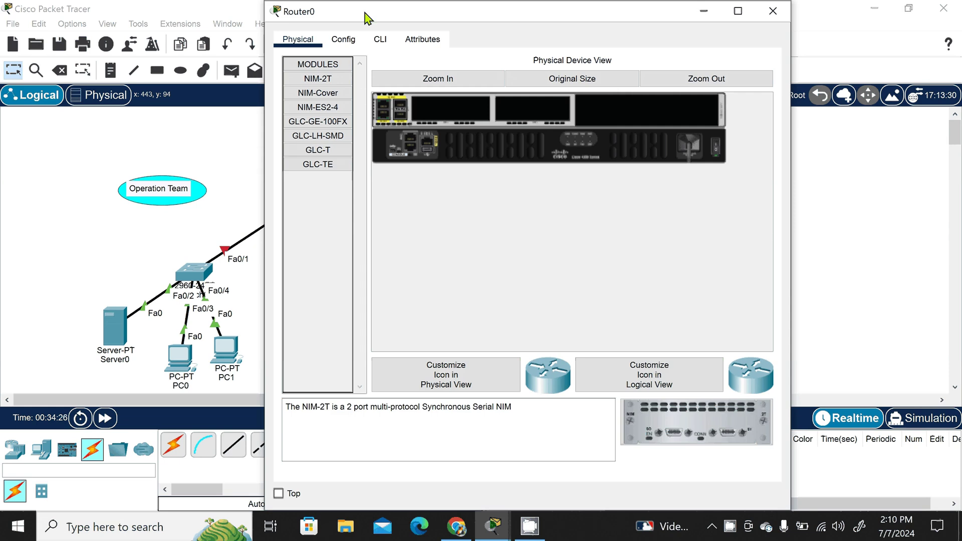
{"action": "left_click_drag", "start_coordinate": [365, 19], "coordinate": [537, 102]}
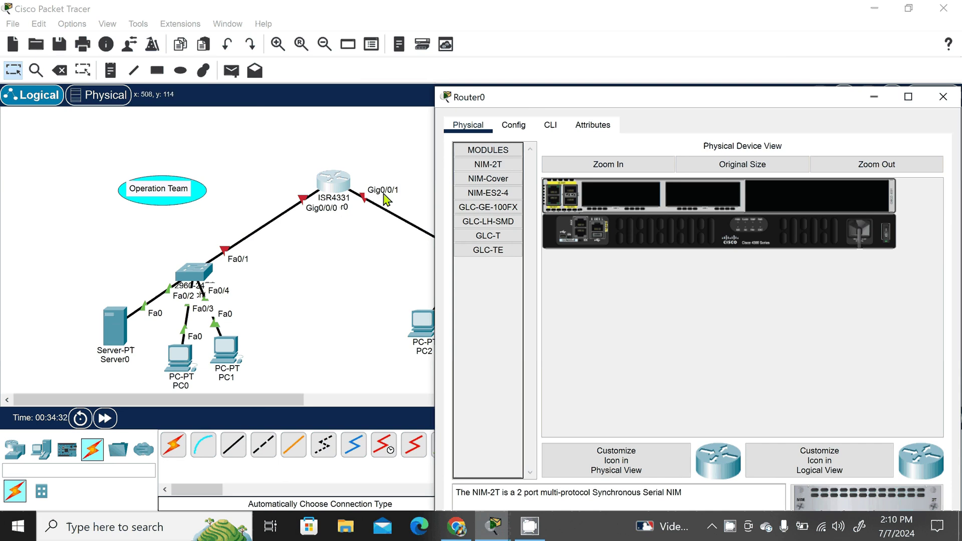
{"action": "left_click", "coordinate": [517, 126]}
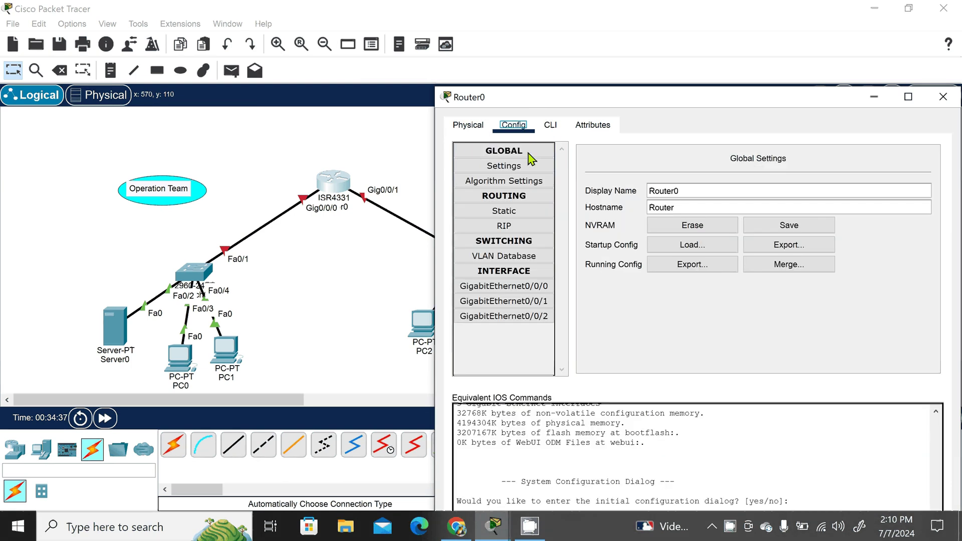
{"action": "left_click", "coordinate": [538, 287]}
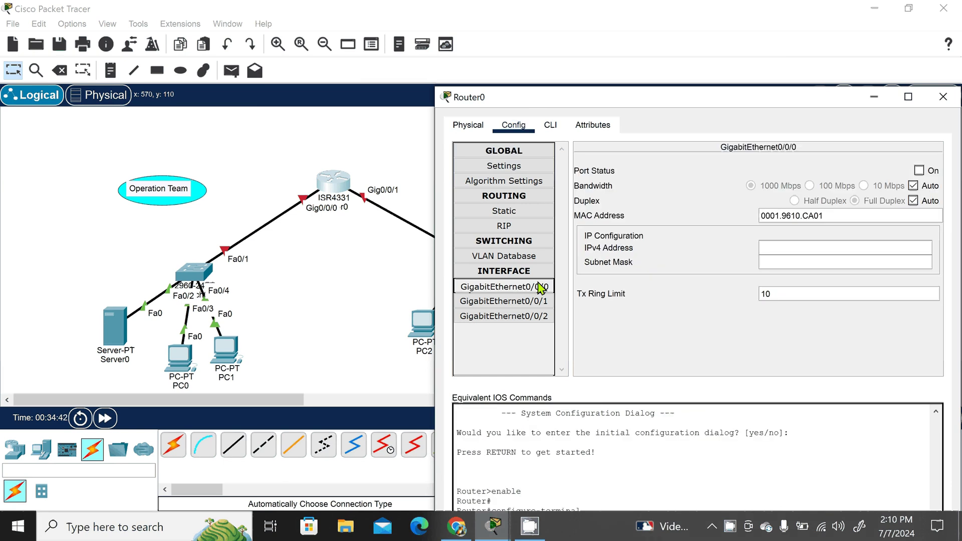
{"action": "left_click", "coordinate": [780, 247]}
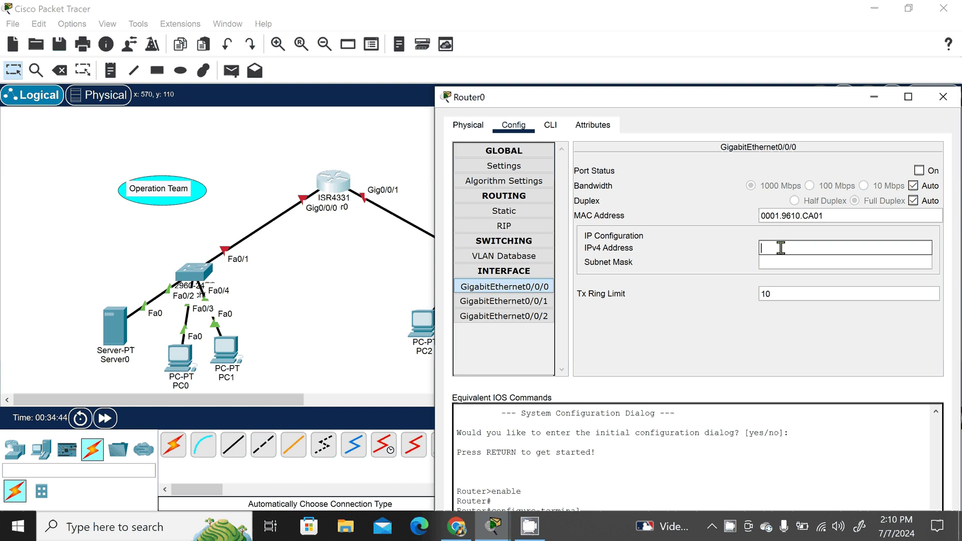
{"action": "type", "text": "192.168.2.1"}
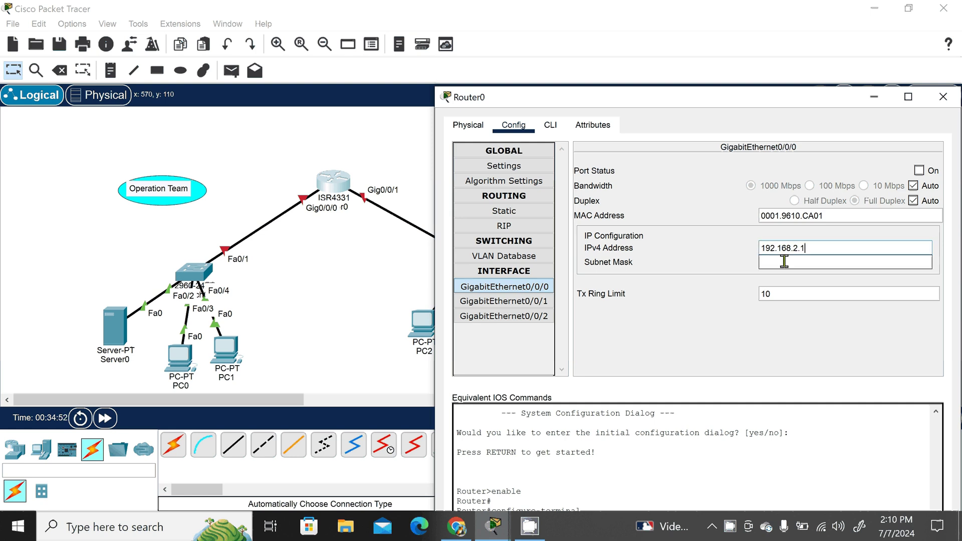
{"action": "left_click", "coordinate": [785, 262]}
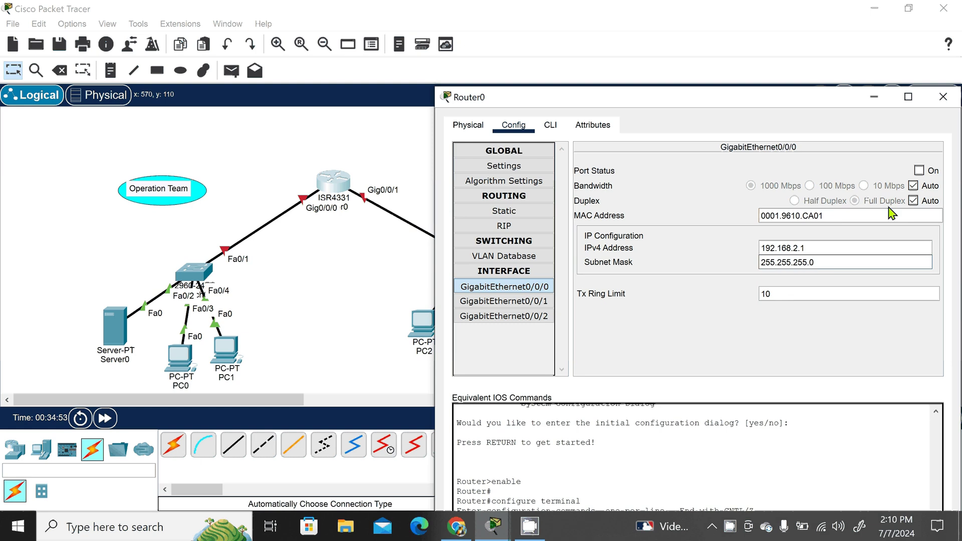
{"action": "left_click", "coordinate": [919, 170]}
{"action": "left_click", "coordinate": [919, 171]}
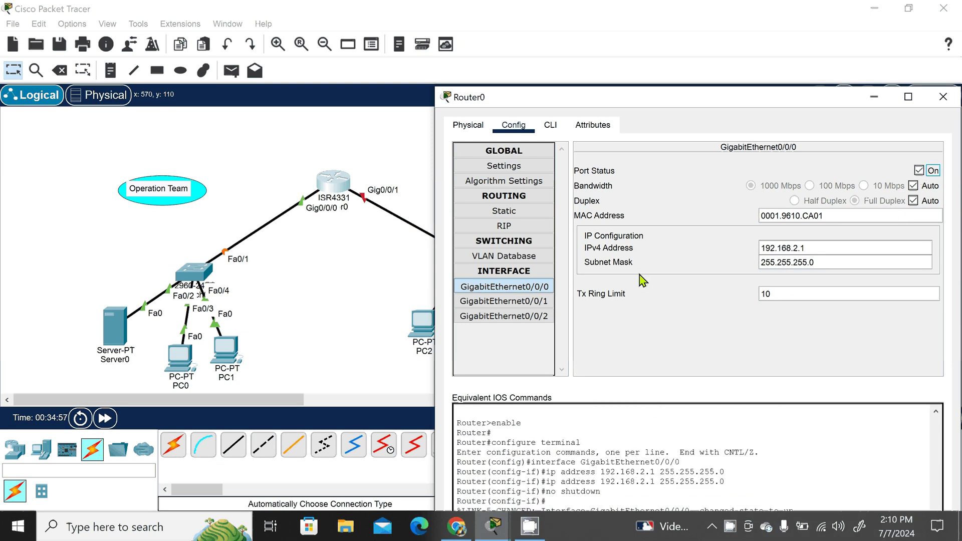
Step: Configure Router0's GigabitEthernet0/0/1 with IPv4 address 192.168.3.1 and mask 255.255.255.0, and turn the port on
{"action": "left_click", "coordinate": [535, 303]}
{"action": "left_click", "coordinate": [771, 247]}
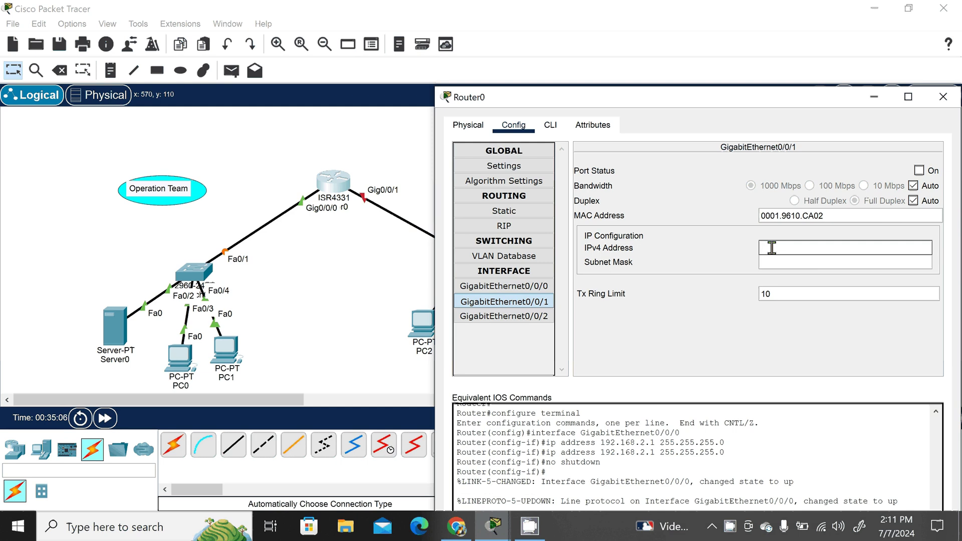
{"action": "type", "text": "192.168.3.1"}
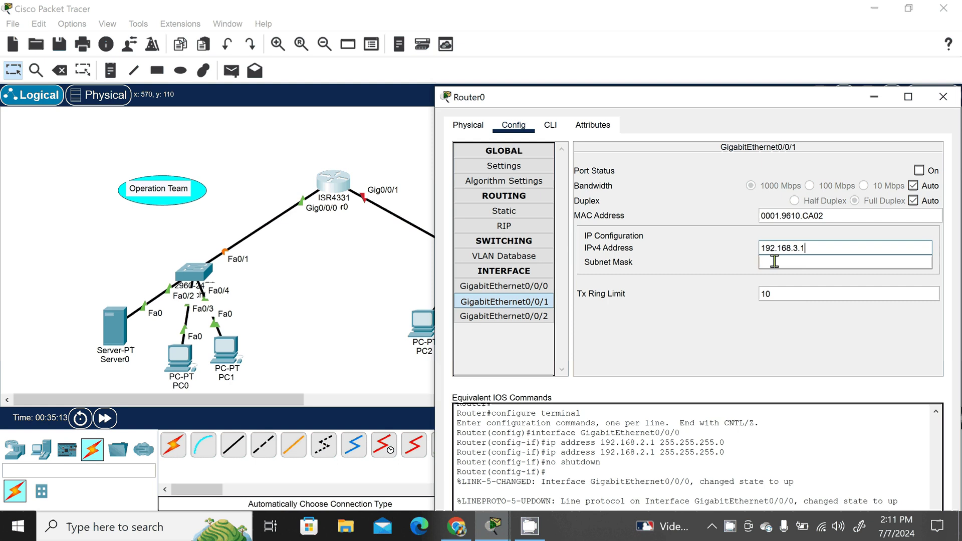
{"action": "left_click", "coordinate": [774, 262]}
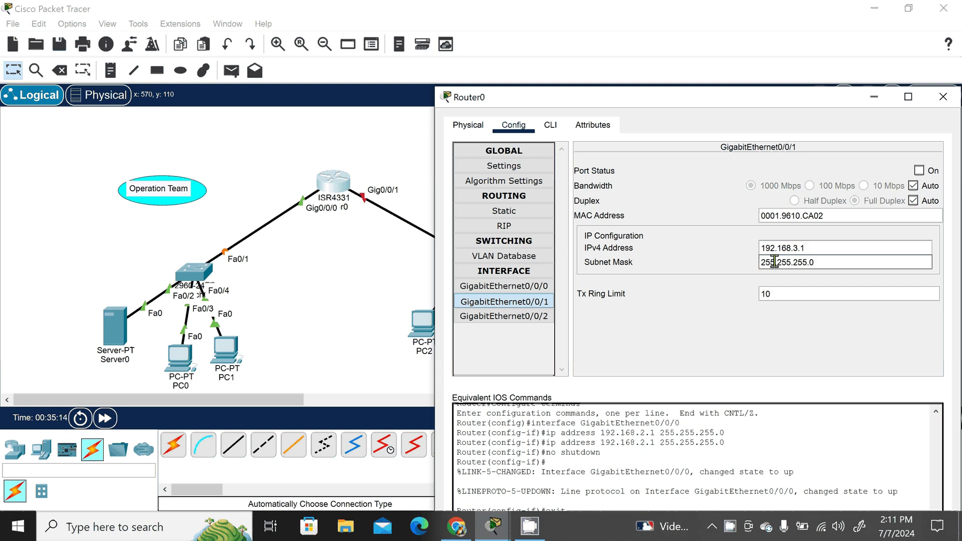
{"action": "left_click", "coordinate": [919, 171]}
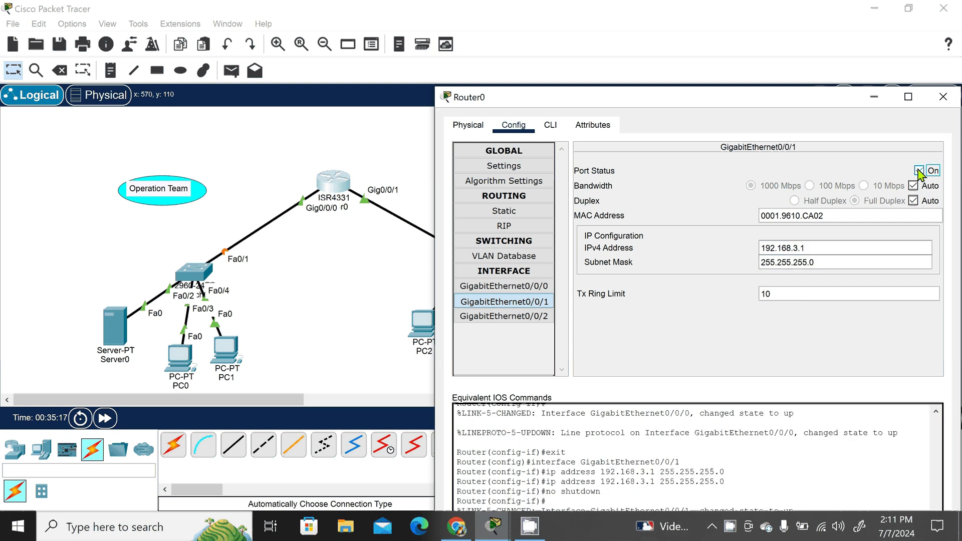
{"action": "left_click", "coordinate": [946, 105]}
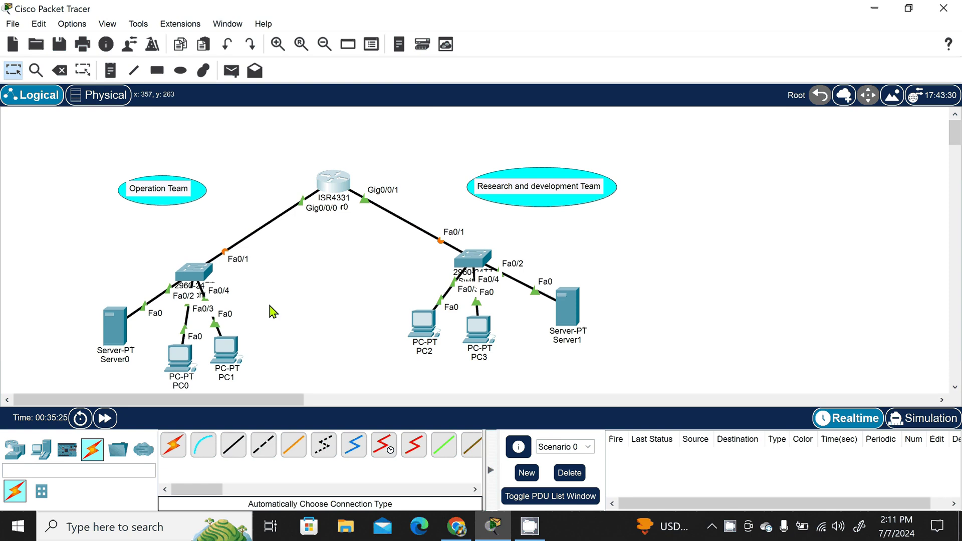
Step: Rename Server0 as "DNS Server"
{"action": "left_click", "coordinate": [119, 360]}
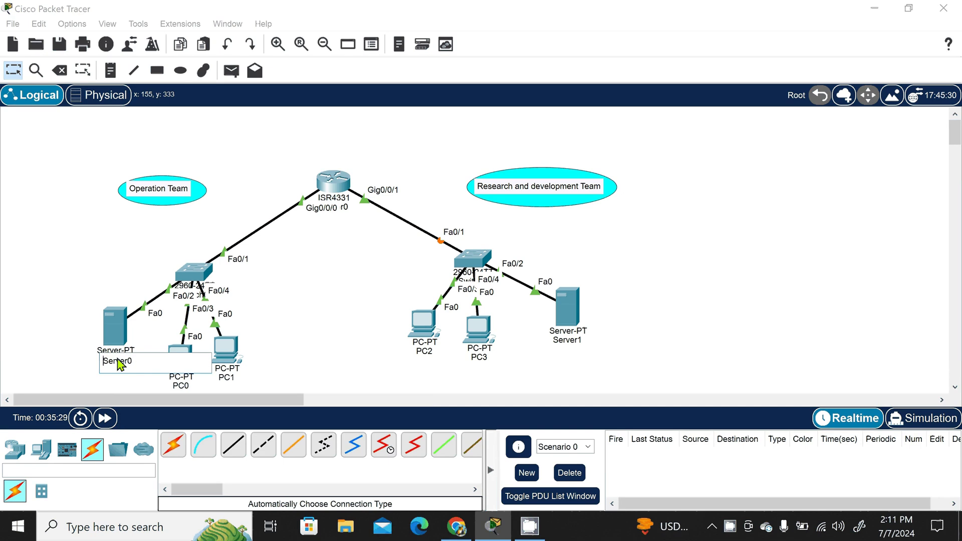
{"action": "type", "text": "DNS"}
{"action": "key", "text": "BackSpace"}
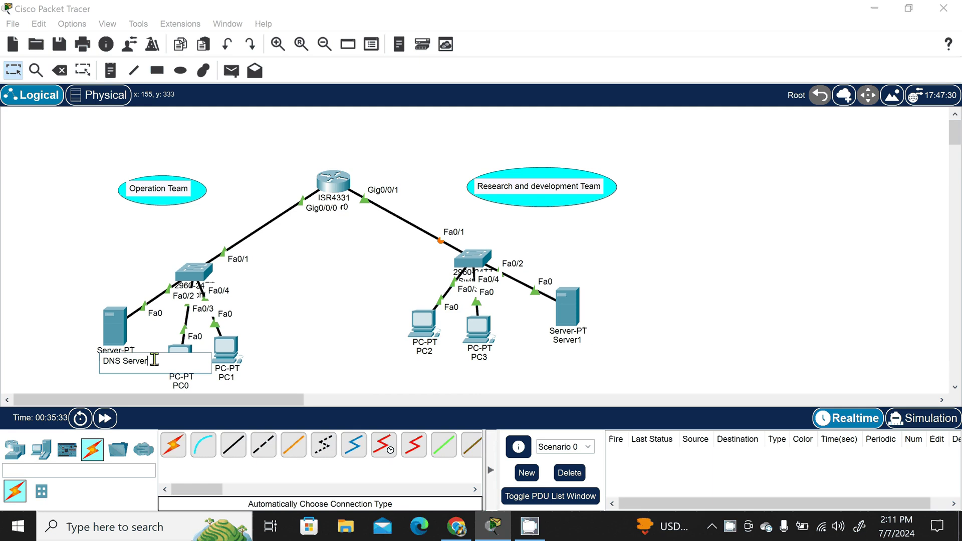
Step: Rename Server1 as "HTTP Server"
{"action": "left_click", "coordinate": [562, 343]}
{"action": "type", "text": "HTTP"}
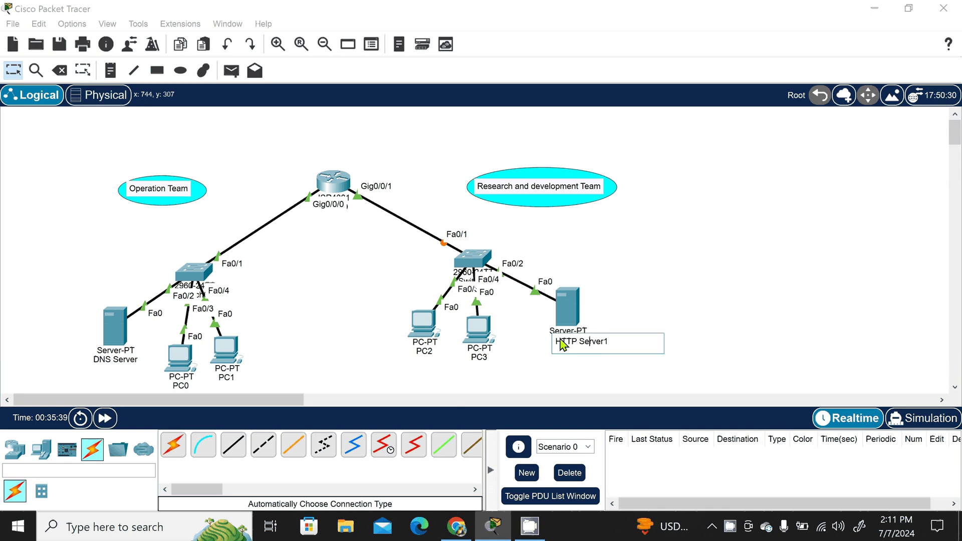
{"action": "key", "text": "Right"}
{"action": "key", "text": "Right"}
{"action": "key", "text": "Right"}
{"action": "key", "text": "Right"}
{"action": "key", "text": "Delete"}
{"action": "left_click", "coordinate": [666, 297]}
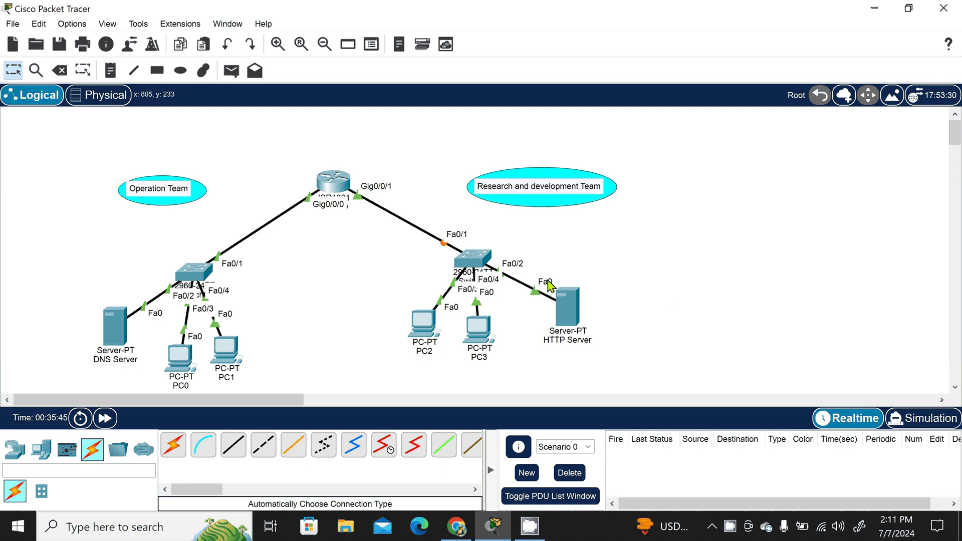
Step: Give the DNS Server the static IPv4 address 192.168.2.2 with subnet mask 255.255.255.0
{"action": "left_click", "coordinate": [123, 335]}
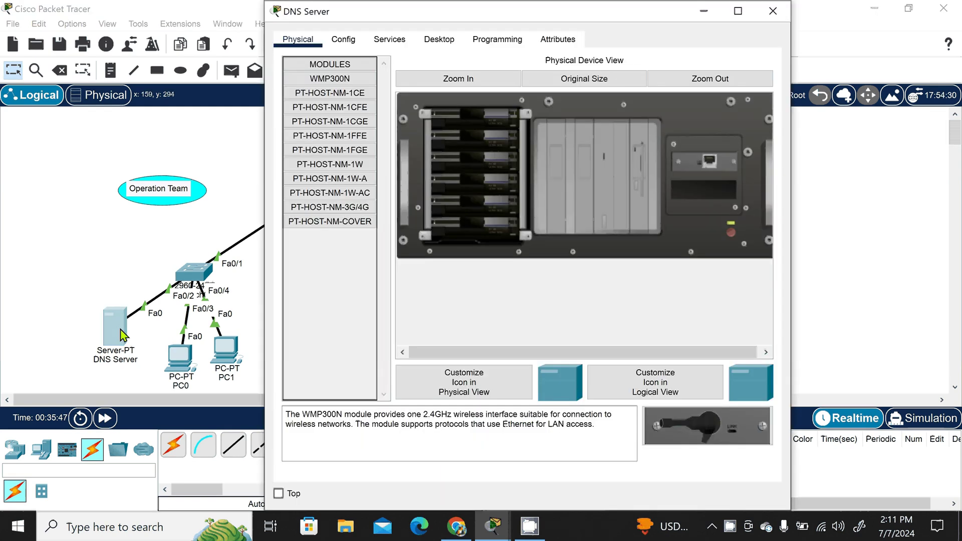
{"action": "left_click", "coordinate": [437, 40]}
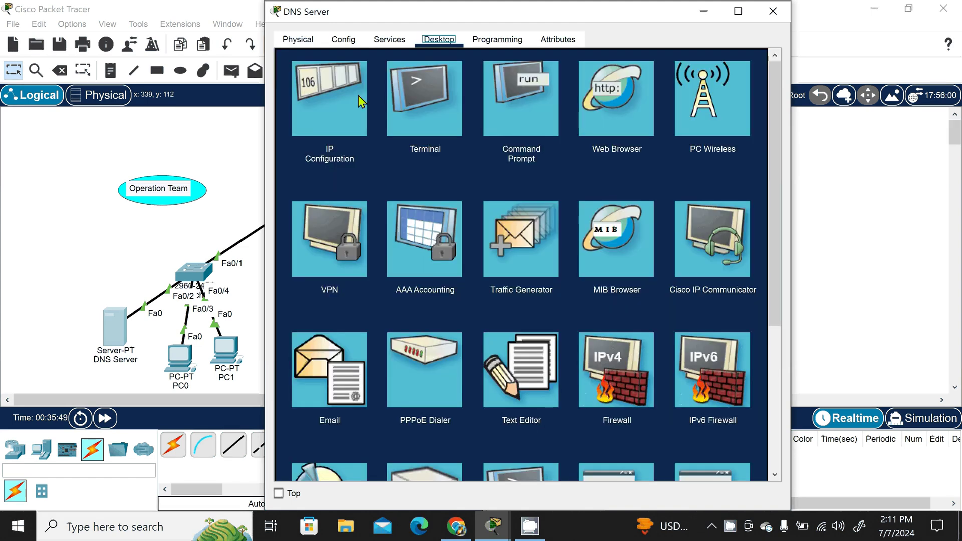
{"action": "left_click", "coordinate": [359, 95]}
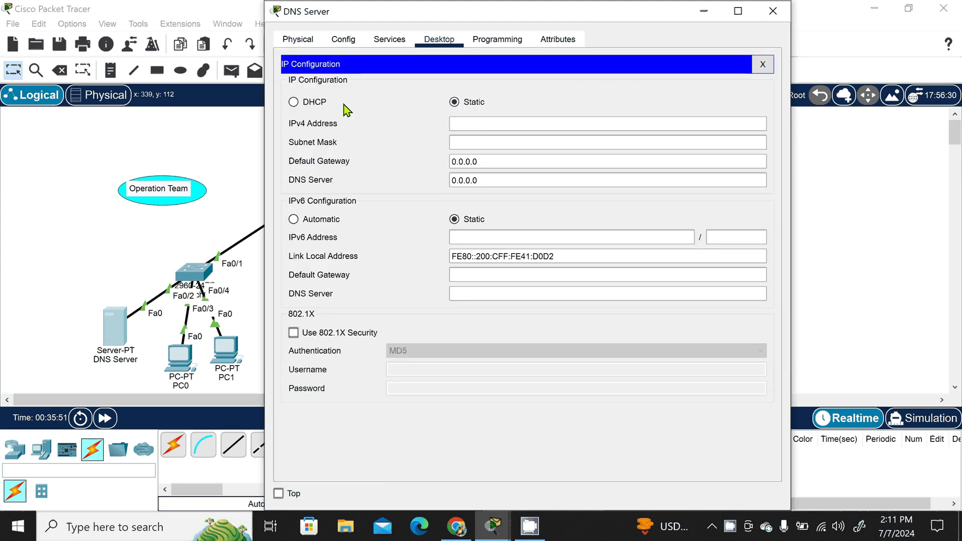
{"action": "left_click", "coordinate": [467, 125]}
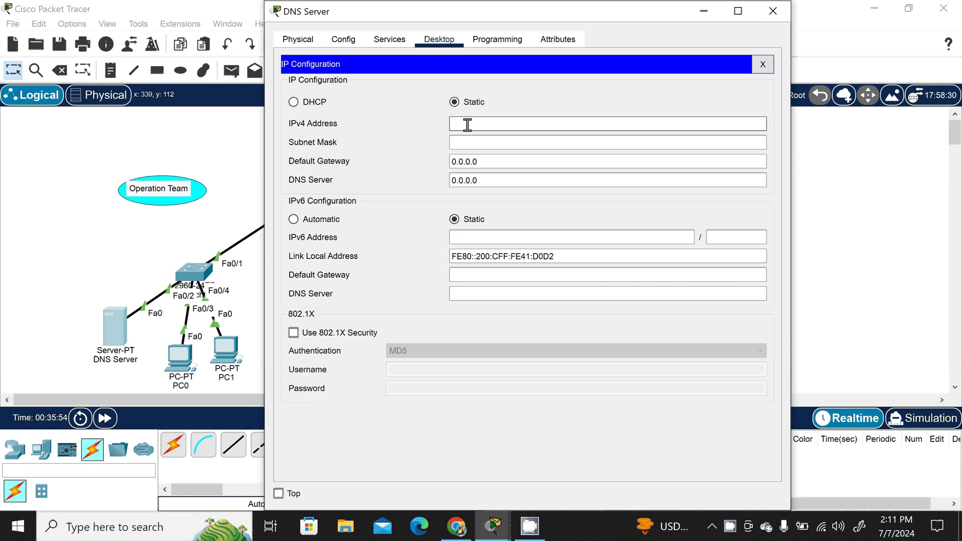
{"action": "type", "text": "192.168.2.2"}
{"action": "left_click", "coordinate": [471, 141]}
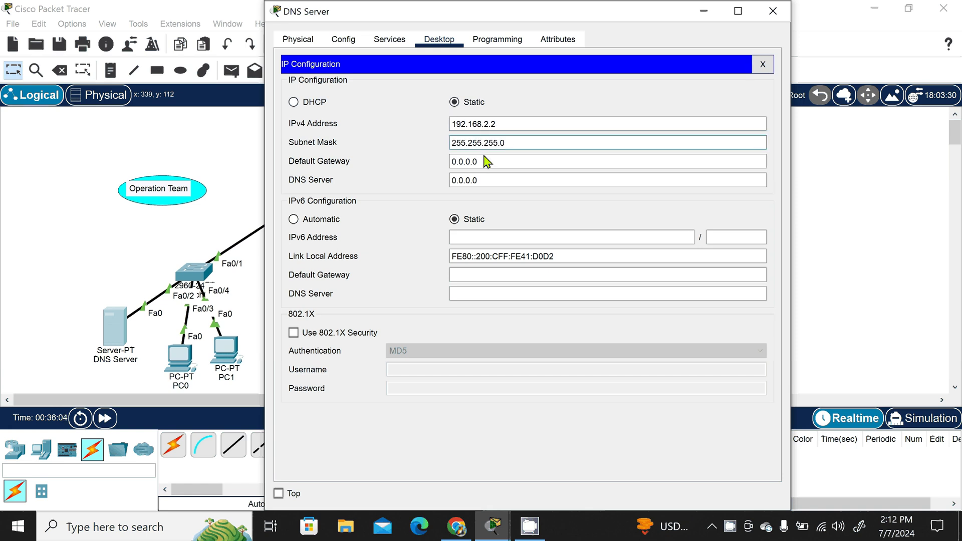
Step: Set the DNS Server's IPv4 default gateway to 192.168.2.1
{"action": "left_click", "coordinate": [485, 160]}
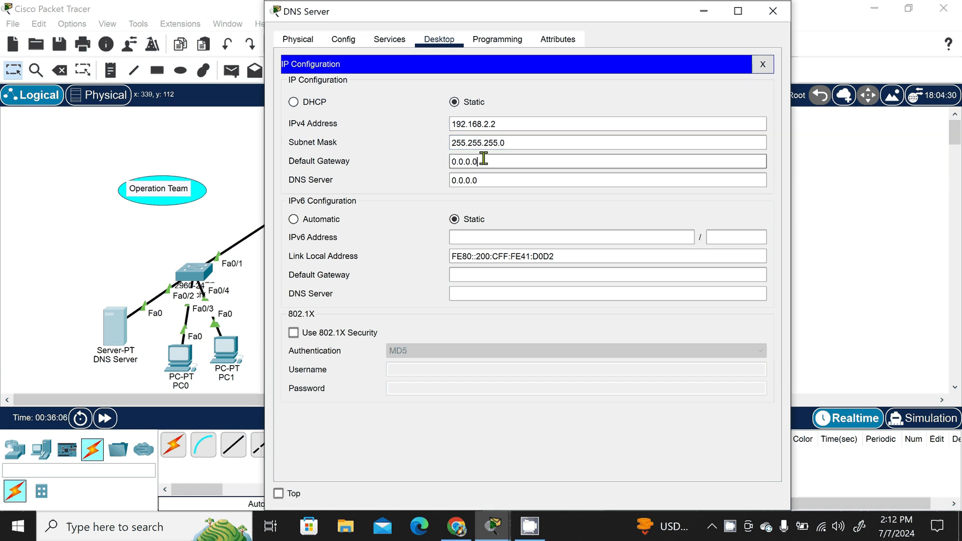
{"action": "key", "text": "BackSpace"}
{"action": "key", "text": "BackSpace"}
{"action": "key", "text": "BackSpace"}
{"action": "key", "text": "BackSpace"}
{"action": "key", "text": "BackSpace"}
{"action": "key", "text": "BackSpace"}
{"action": "key", "text": "BackSpace"}
{"action": "type", "text": "192.168.2.1"}
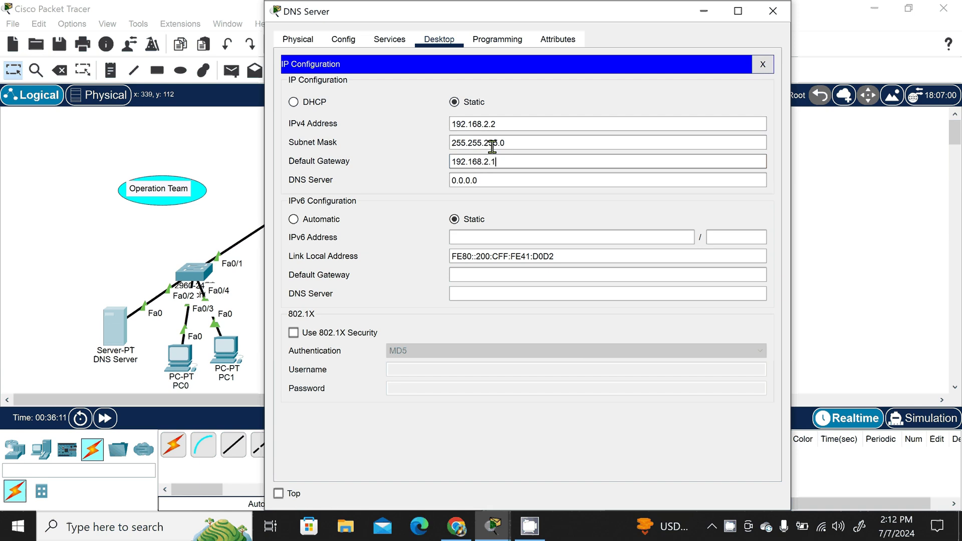
Step: Copy the DNS Server's own IPv4 address, 192.168.2.2, into its IPv4 DNS server setting and close its configuration
{"action": "left_click_drag", "start_coordinate": [515, 15], "coordinate": [615, 118]}
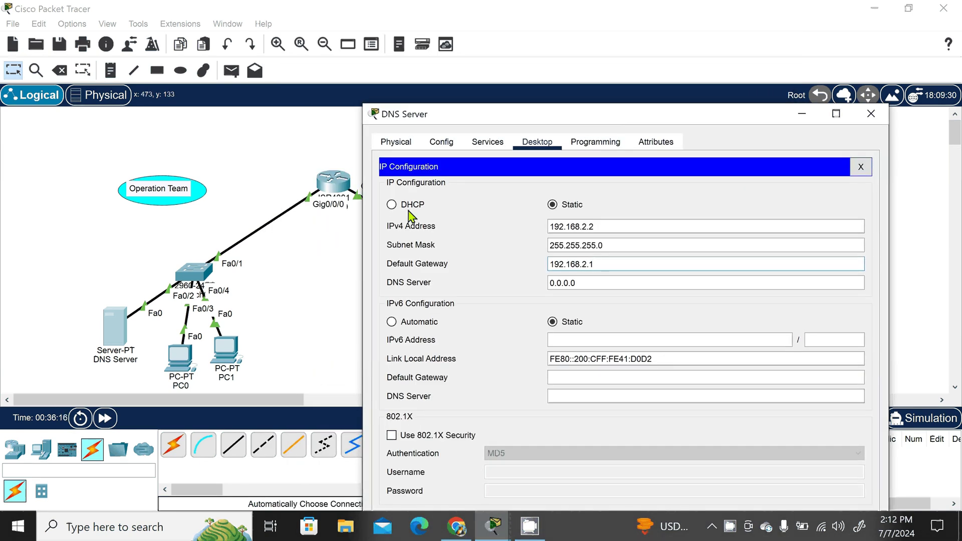
{"action": "left_click_drag", "start_coordinate": [556, 124], "coordinate": [481, 96]}
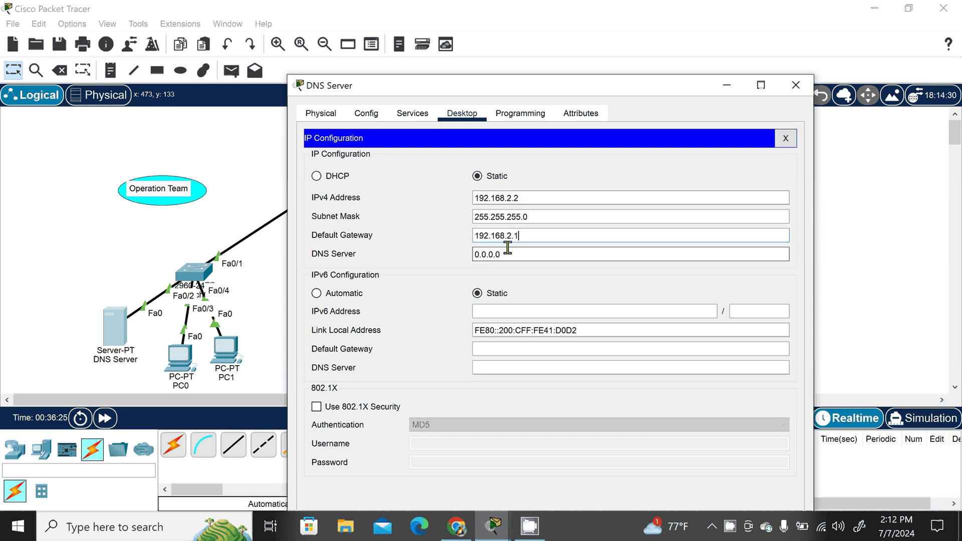
{"action": "left_click_drag", "start_coordinate": [521, 198], "coordinate": [472, 202]}
{"action": "key", "text": "ctrl+c"}
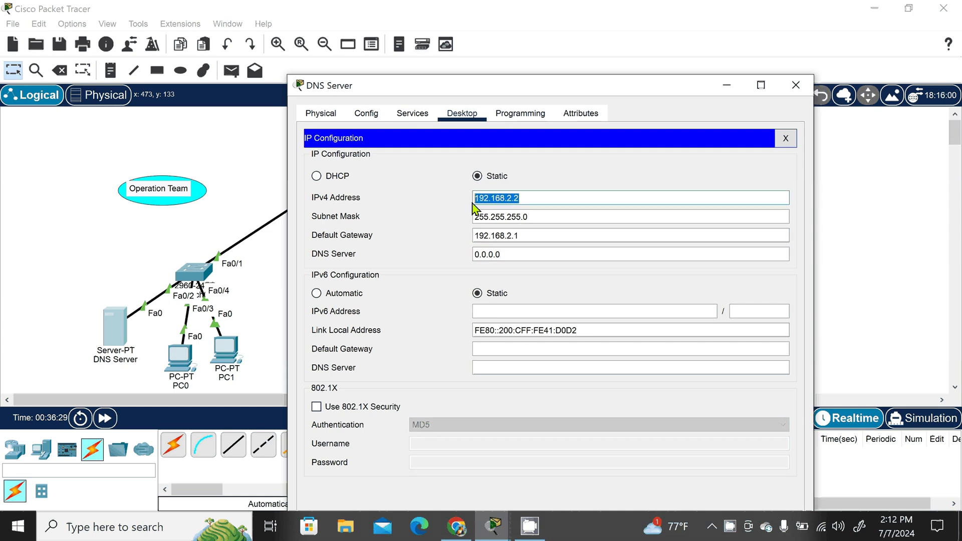
{"action": "left_click_drag", "start_coordinate": [507, 253], "coordinate": [471, 253]}
{"action": "key", "text": "ctrl+v"}
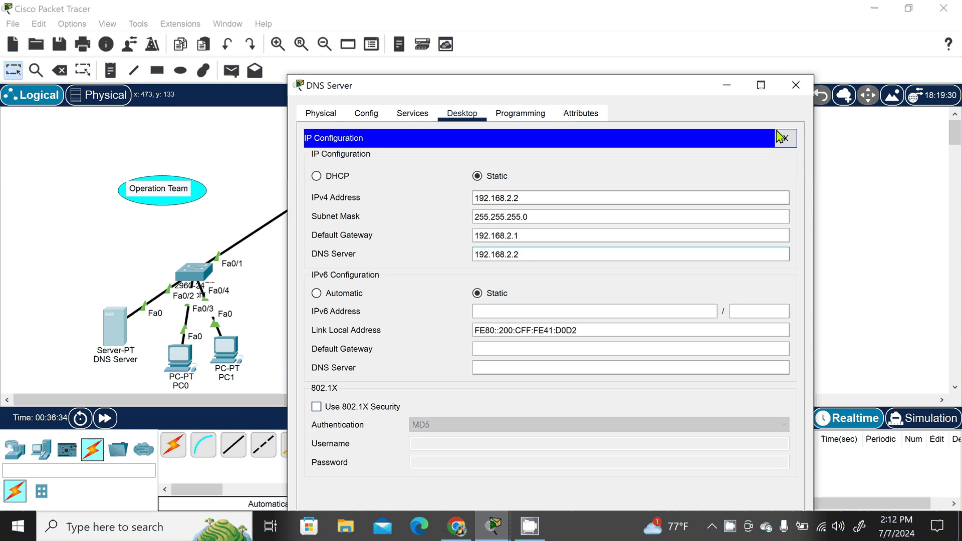
{"action": "left_click", "coordinate": [798, 89]}
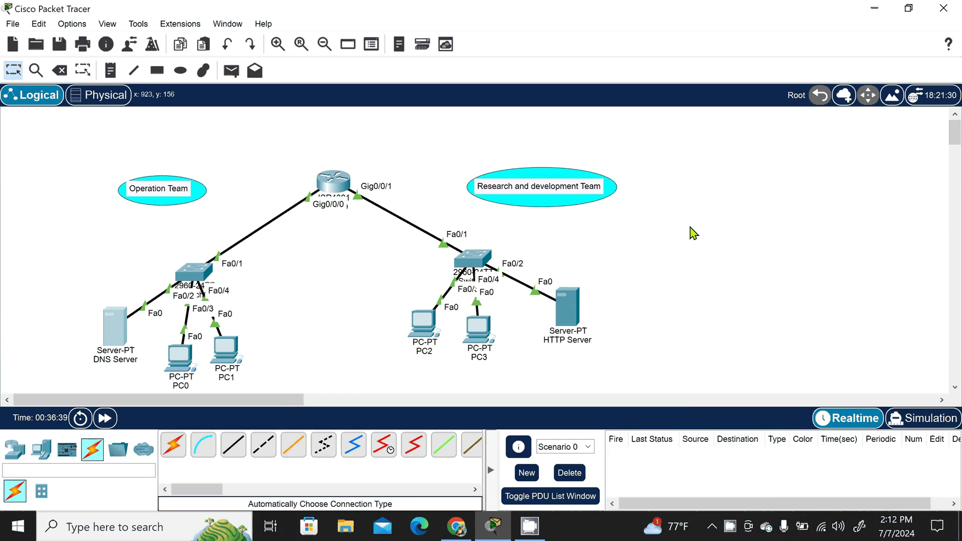
Step: Give the HTTP Server the static IPv4 address 192.168.3.2 with subnet mask 255.255.255.0
{"action": "left_click", "coordinate": [571, 310]}
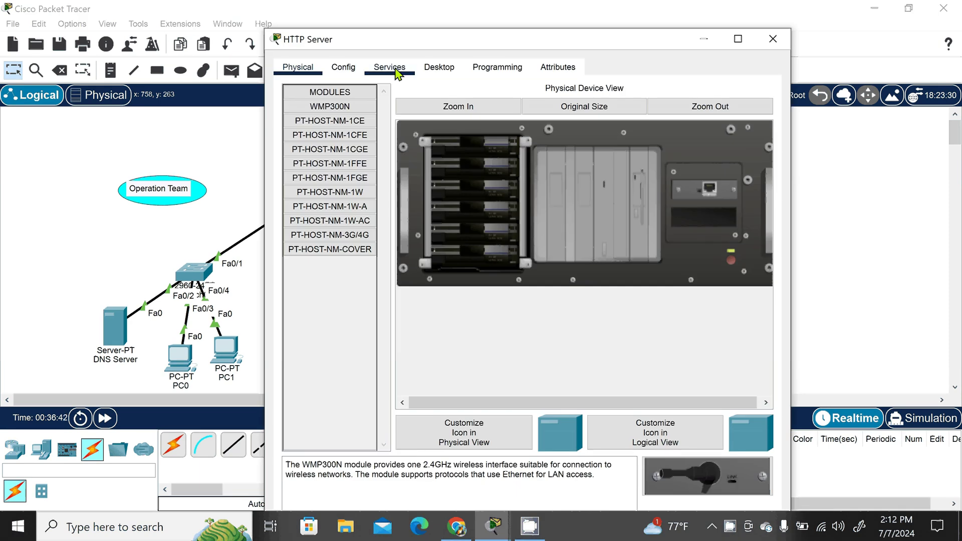
{"action": "left_click", "coordinate": [439, 68]}
{"action": "left_click", "coordinate": [331, 133]}
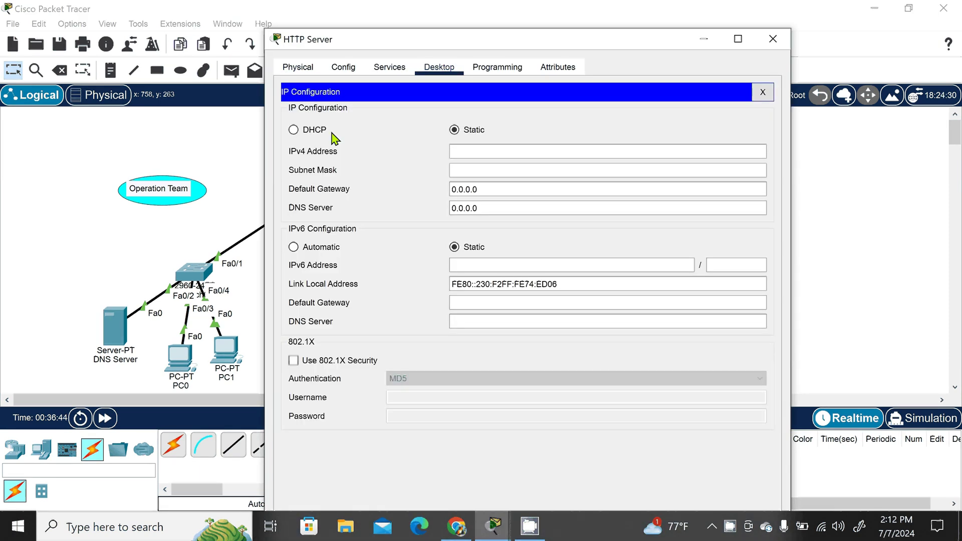
{"action": "left_click", "coordinate": [464, 151]}
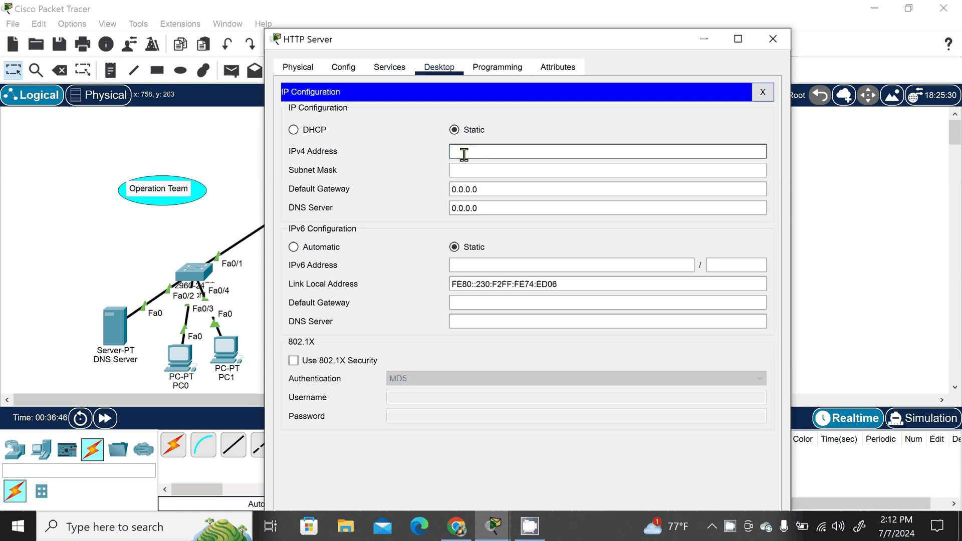
{"action": "type", "text": "192.168.3.2"}
{"action": "left_click", "coordinate": [469, 170]}
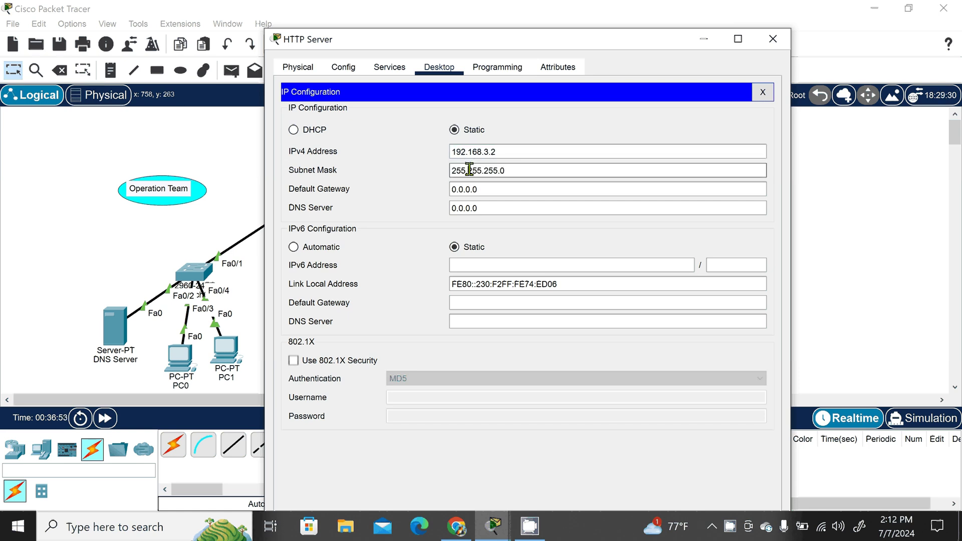
Step: Set the HTTP Server's IPv4 default gateway to 192.168.3.1
{"action": "left_click", "coordinate": [481, 189]}
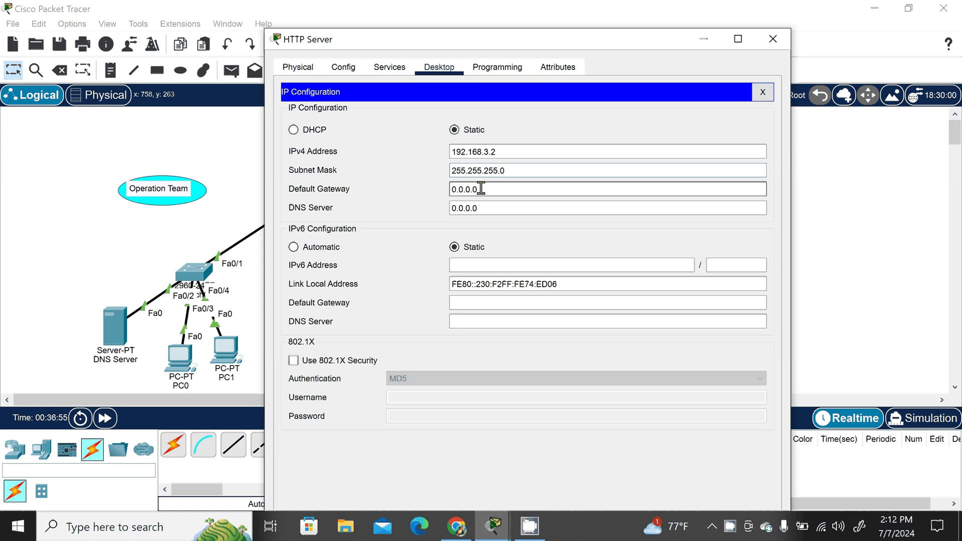
{"action": "left_click_drag", "start_coordinate": [481, 188], "coordinate": [444, 189]}
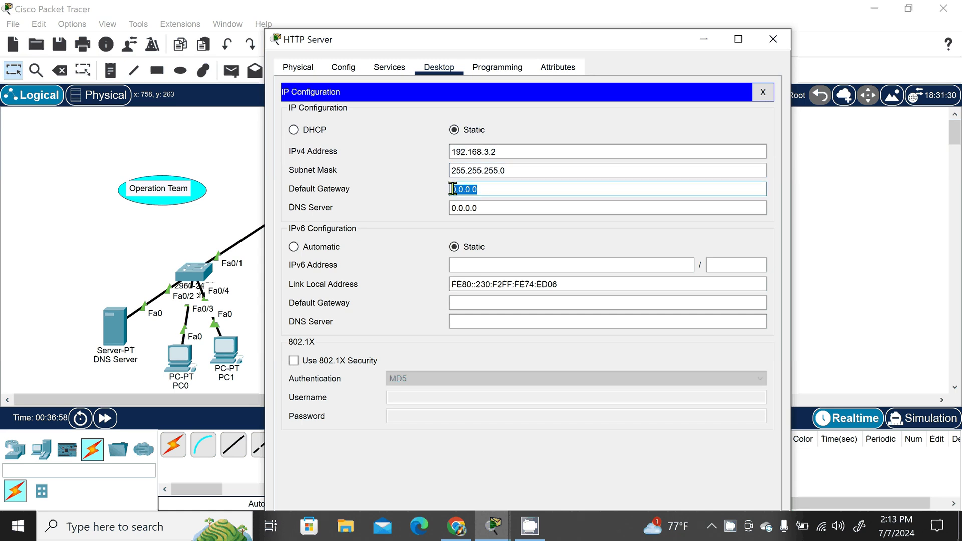
{"action": "type", "text": "192"}
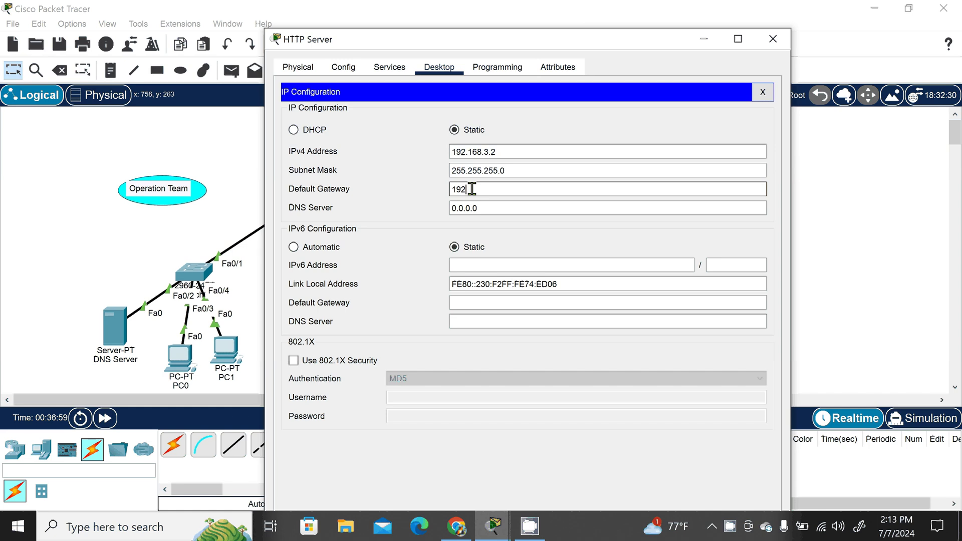
{"action": "type", "text": ".168.3.1"}
{"action": "left_click_drag", "start_coordinate": [578, 48], "coordinate": [612, 256]}
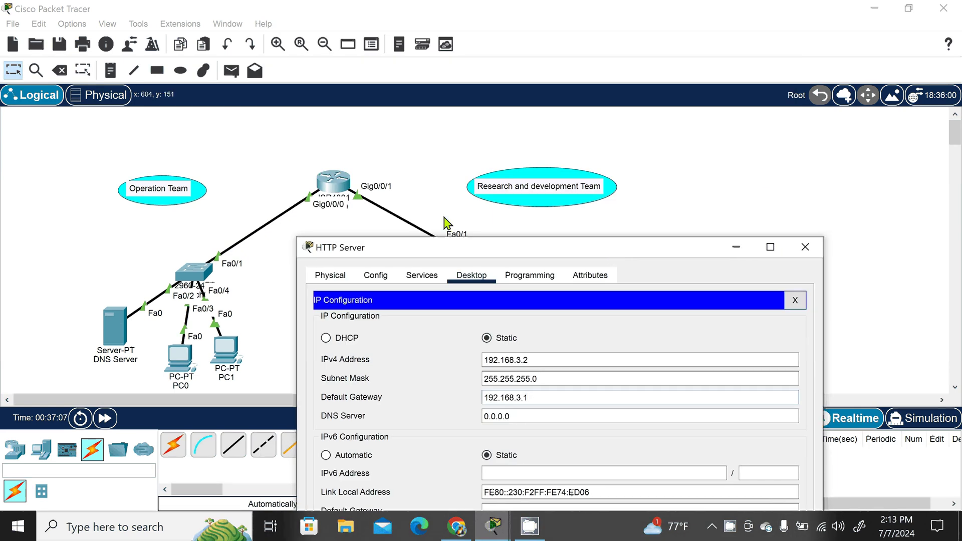
{"action": "left_click_drag", "start_coordinate": [479, 239], "coordinate": [457, 116]}
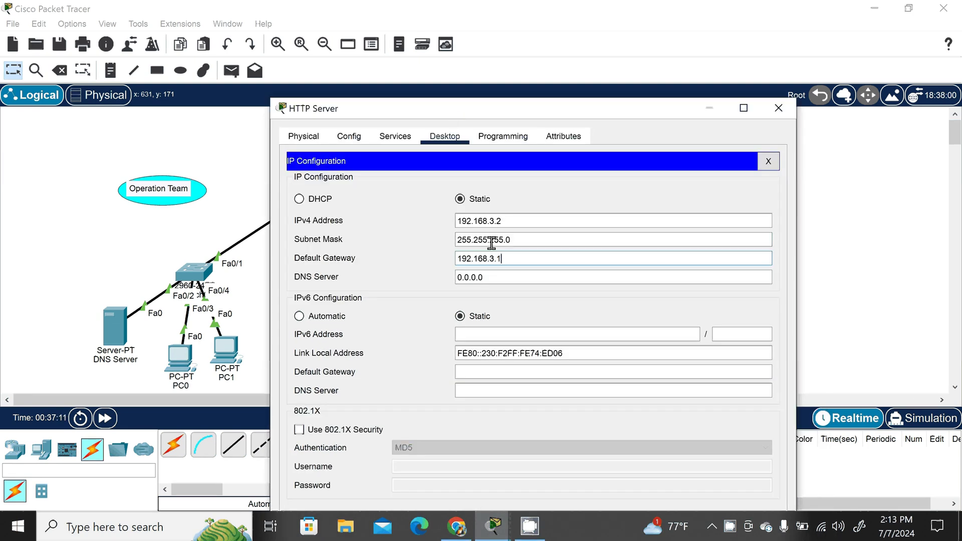
Step: Set the HTTP Server's IPv4 DNS server to 192.168.3.2 and close its configuration
{"action": "left_click", "coordinate": [492, 273]}
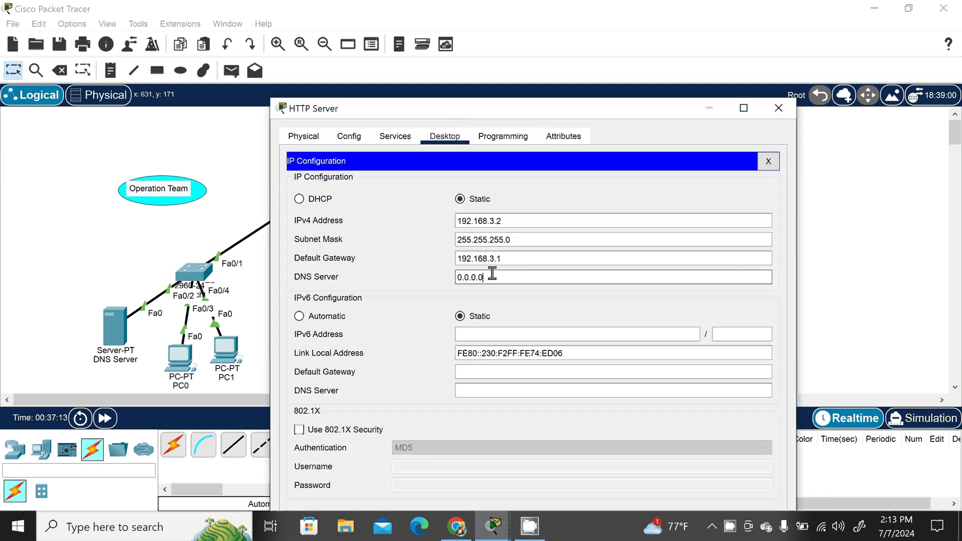
{"action": "key", "text": "BackSpace"}
{"action": "key", "text": "BackSpace"}
{"action": "key", "text": "BackSpace"}
{"action": "key", "text": "BackSpace"}
{"action": "key", "text": "BackSpace"}
{"action": "key", "text": "BackSpace"}
{"action": "key", "text": "BackSpace"}
{"action": "type", "text": "192"}
{"action": "type", "text": ".168"}
{"action": "type", "text": ".3.2"}
{"action": "left_click", "coordinate": [778, 110]}
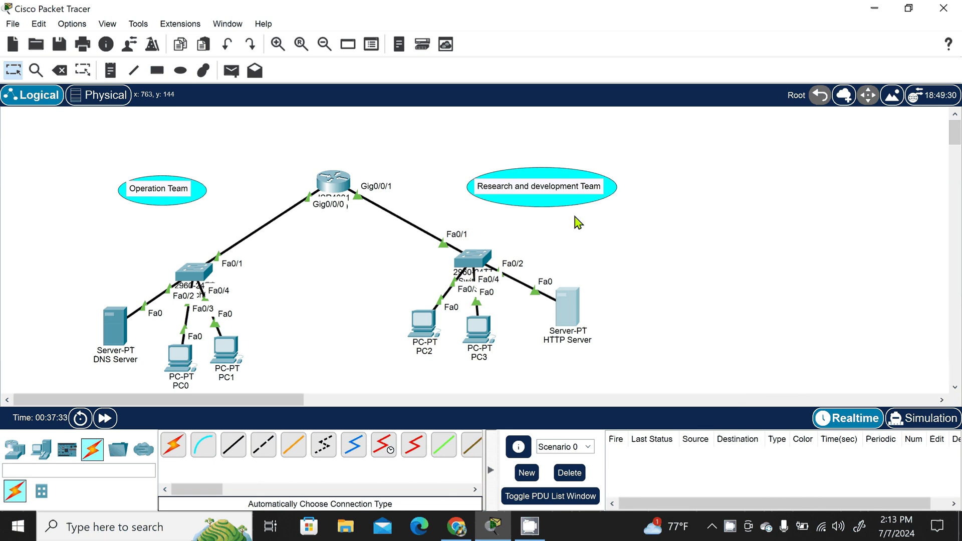
Step: Open the DNS Server's DHCP service and set the serverPool default gateway to 192.168.2.1
{"action": "left_click", "coordinate": [118, 330]}
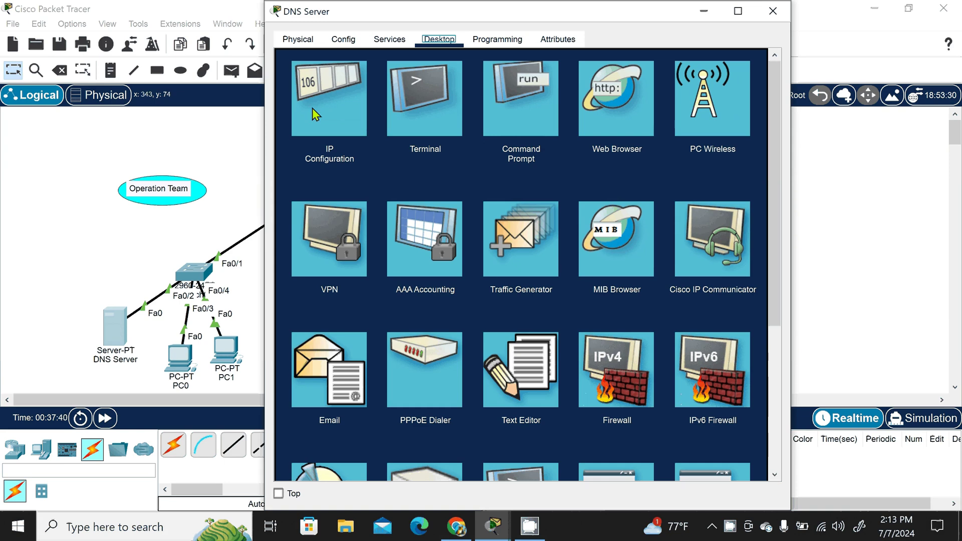
{"action": "left_click", "coordinate": [390, 45]}
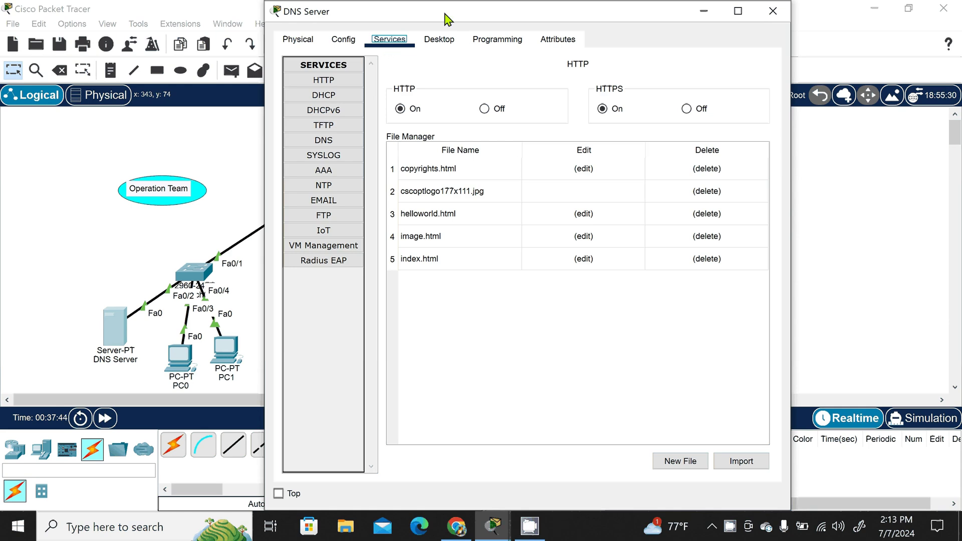
{"action": "left_click_drag", "start_coordinate": [448, 19], "coordinate": [506, 55]}
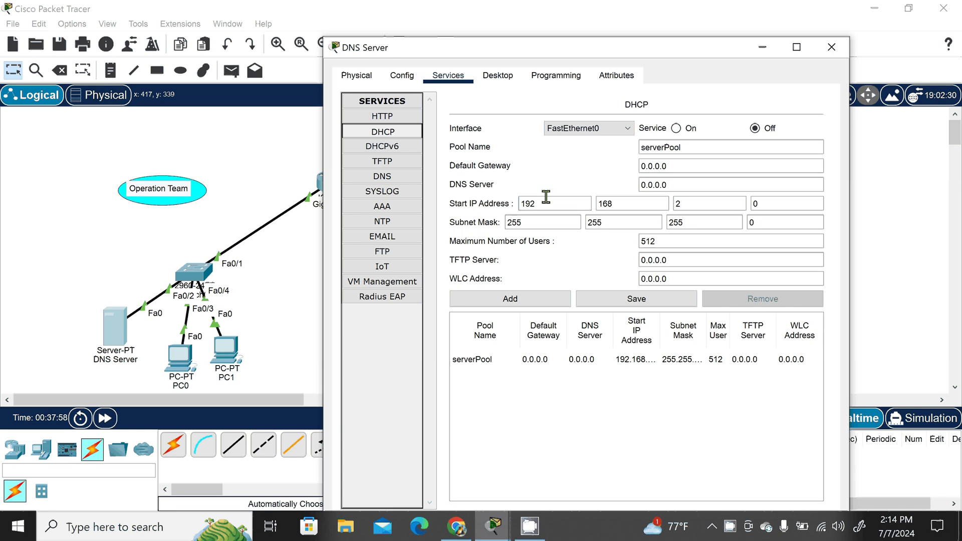
{"action": "left_click", "coordinate": [669, 148]}
{"action": "left_click", "coordinate": [684, 167]}
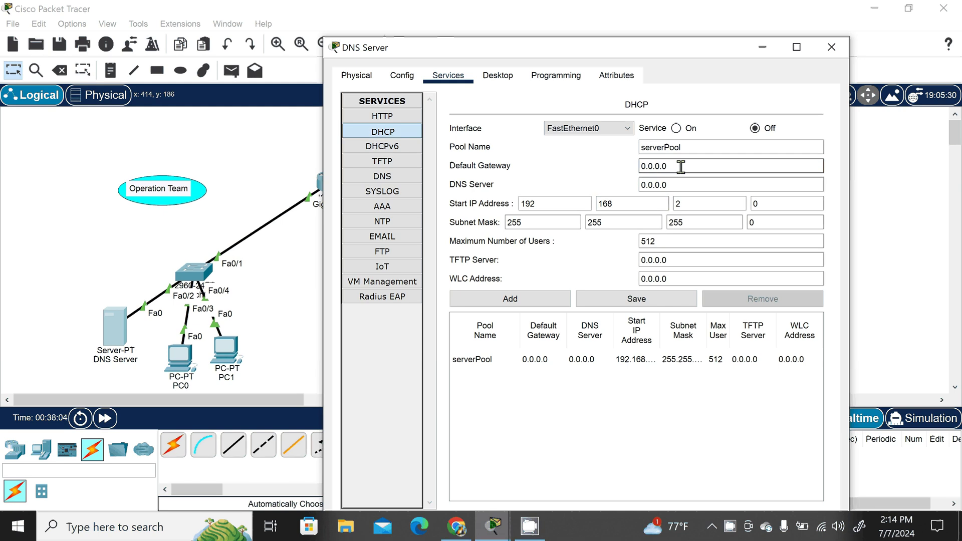
{"action": "key", "text": "BackSpace"}
{"action": "key", "text": "BackSpace"}
{"action": "key", "text": "BackSpace"}
{"action": "key", "text": "BackSpace"}
{"action": "key", "text": "BackSpace"}
{"action": "key", "text": "BackSpace"}
{"action": "key", "text": "BackSpace"}
{"action": "type", "text": "192.168.2.1"}
Step: Set the DNS server of the DNS Server's DHCP pool to 192.168.2.2
{"action": "left_click", "coordinate": [679, 184]}
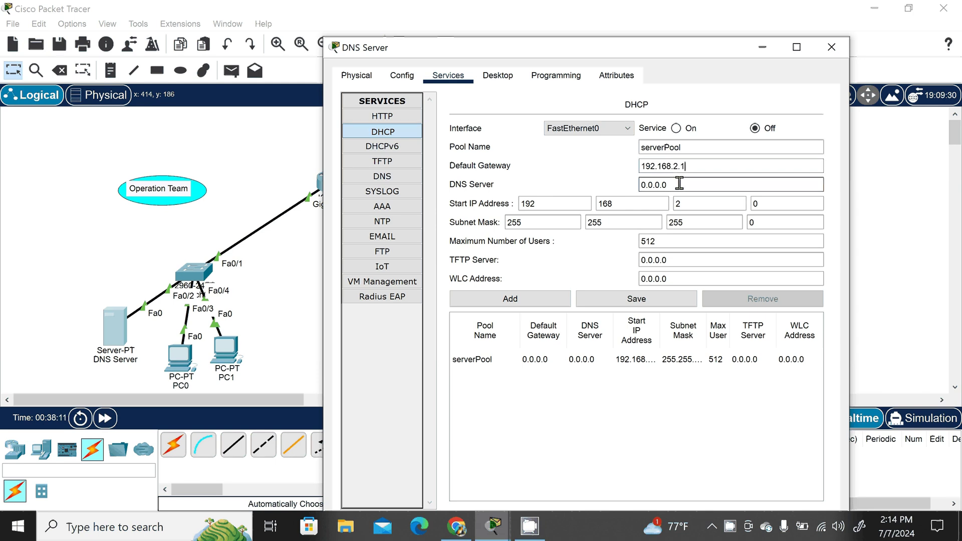
{"action": "key", "text": "BackSpace"}
{"action": "key", "text": "BackSpace"}
{"action": "key", "text": "BackSpace"}
{"action": "key", "text": "BackSpace"}
{"action": "key", "text": "BackSpace"}
{"action": "key", "text": "BackSpace"}
{"action": "key", "text": "BackSpace"}
{"action": "type", "text": "192.16"}
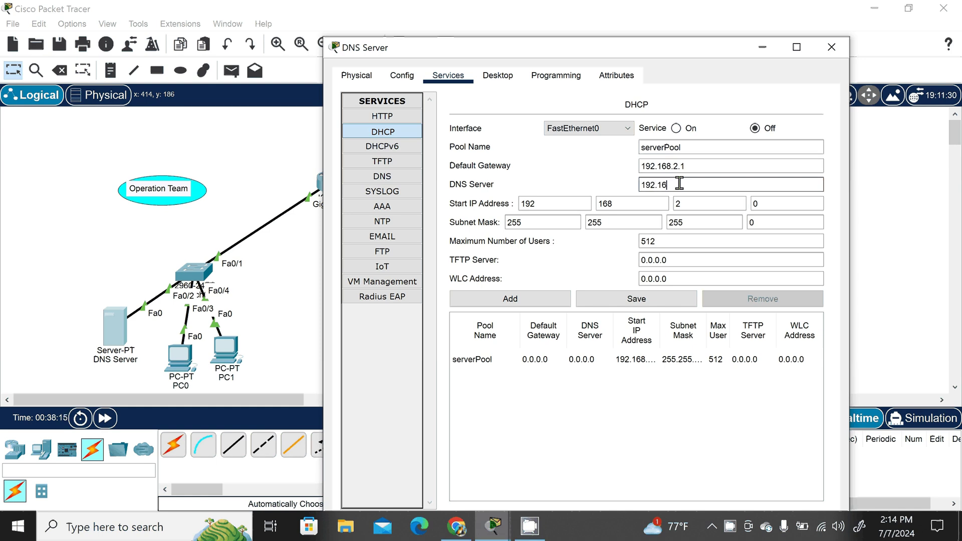
{"action": "type", "text": "8.2.2"}
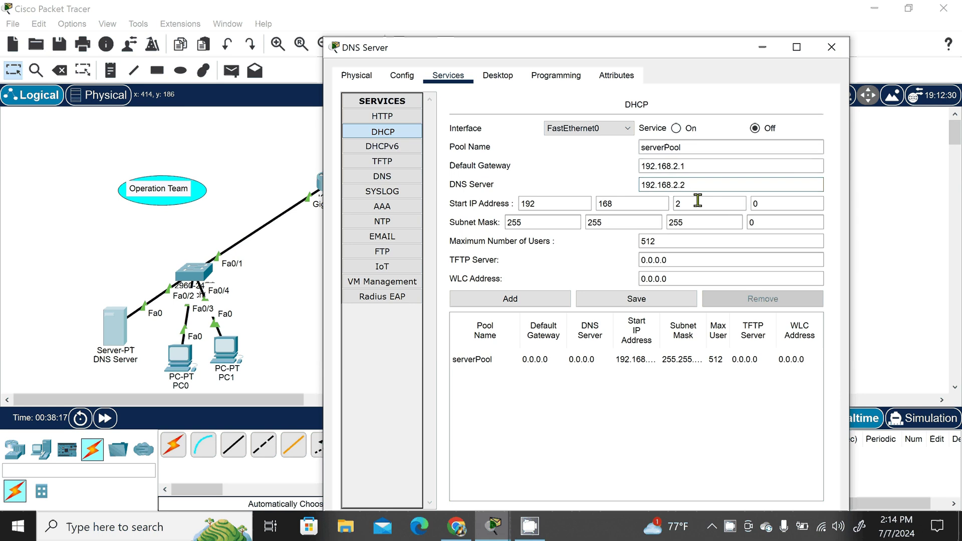
Step: Set the DHCP pool's start IP address to 192.168.2.10 and save serverPool
{"action": "left_click", "coordinate": [698, 201]}
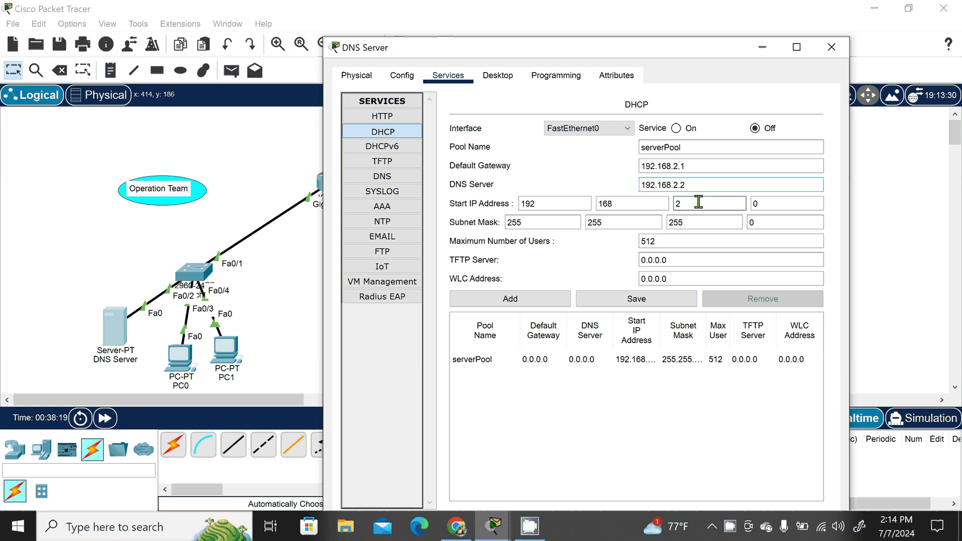
{"action": "left_click", "coordinate": [760, 204]}
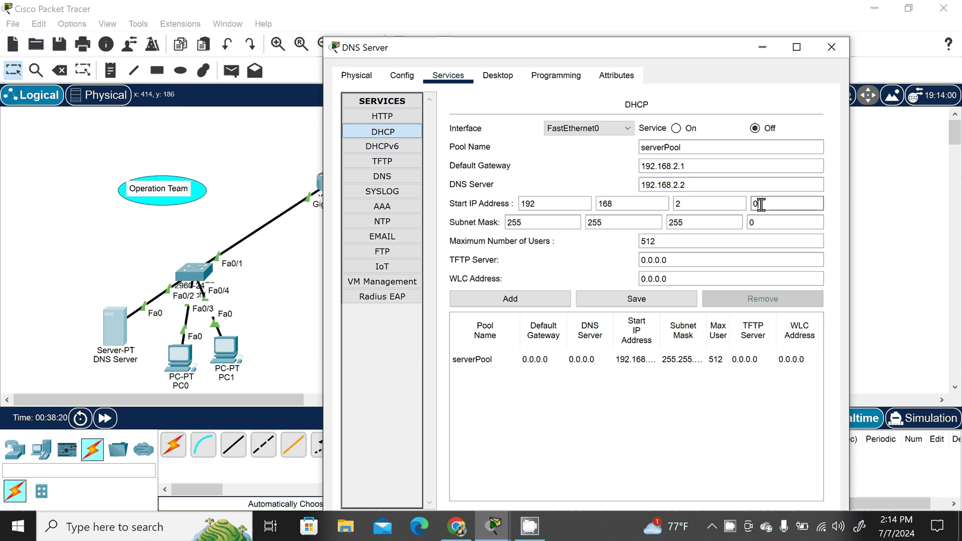
{"action": "key", "text": "BackSpace"}
{"action": "type", "text": "10"}
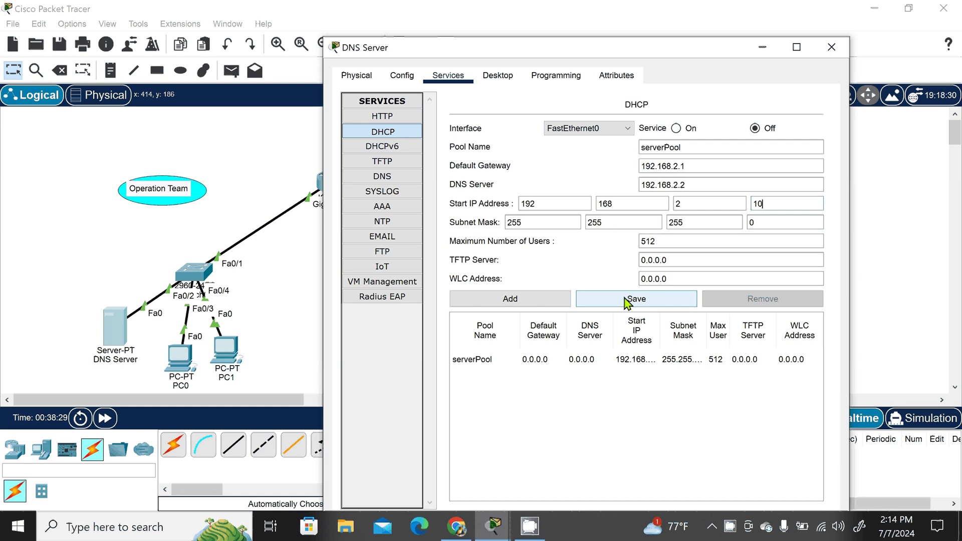
{"action": "left_click", "coordinate": [625, 300]}
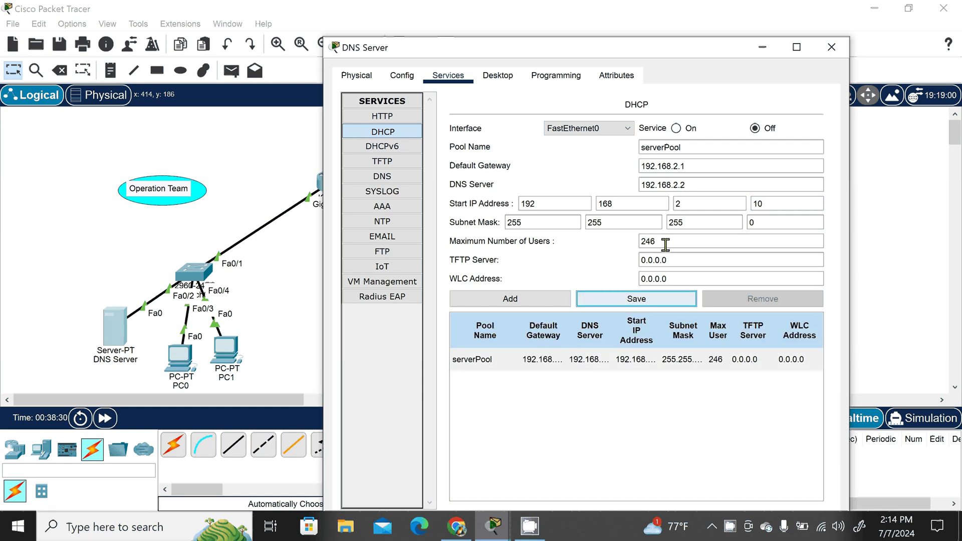
{"action": "left_click_drag", "start_coordinate": [615, 52], "coordinate": [176, 127]}
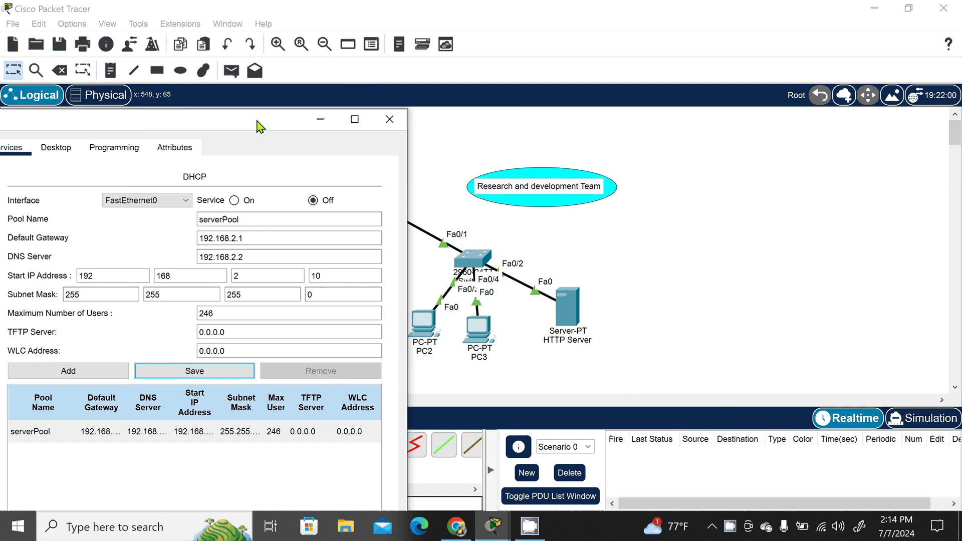
Step: Change the pool name in the DNS Server's DHCP service to Network2
{"action": "left_click_drag", "start_coordinate": [260, 127], "coordinate": [582, 127]}
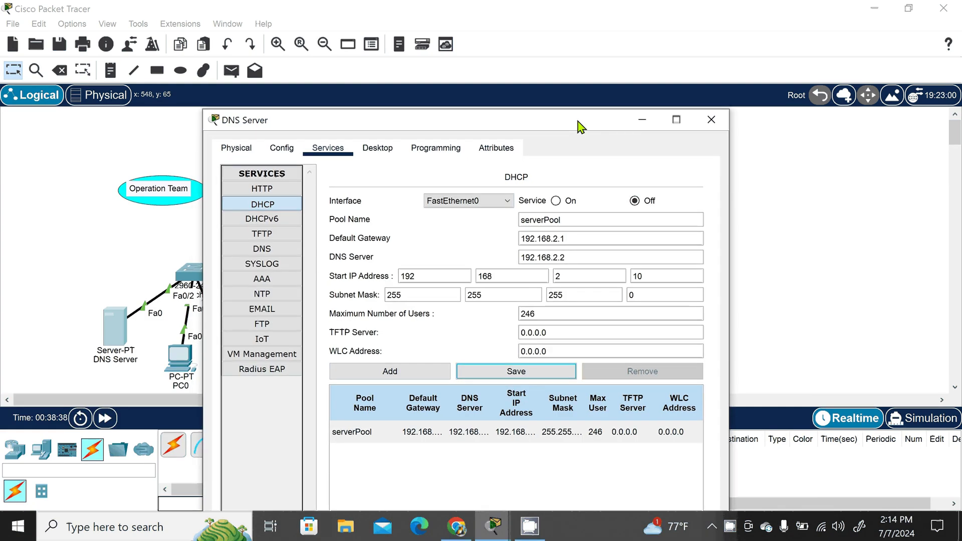
{"action": "left_click", "coordinate": [572, 216]}
{"action": "key", "text": "BackSpace"}
{"action": "key", "text": "BackSpace"}
{"action": "key", "text": "BackSpace"}
{"action": "key", "text": "BackSpace"}
{"action": "key", "text": "BackSpace"}
{"action": "key", "text": "BackSpace"}
{"action": "key", "text": "BackSpace"}
{"action": "key", "text": "BackSpace"}
{"action": "key", "text": "BackSpace"}
{"action": "key", "text": "BackSpace"}
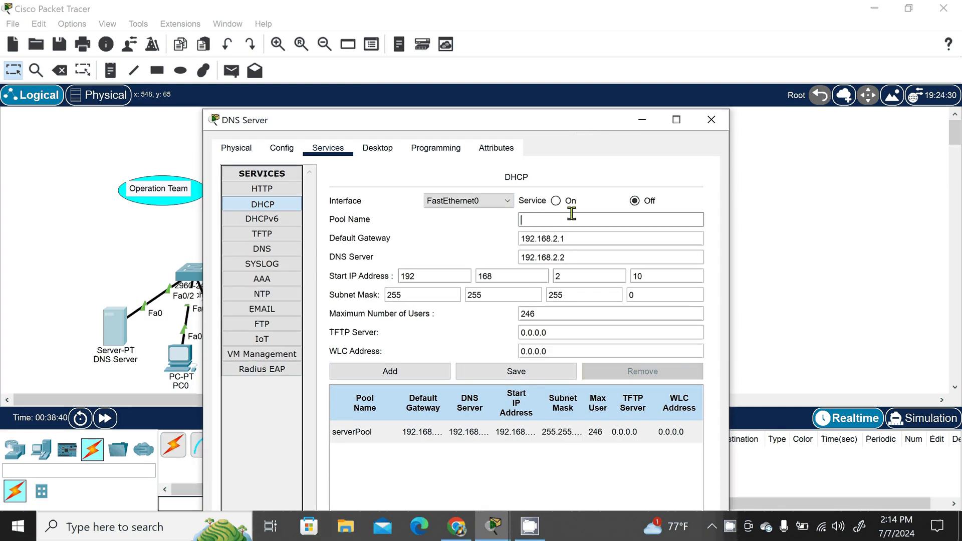
{"action": "type", "text": "Network2"}
Step: Set the Network2 pool's default gateway to 192.168.3.1 and its start IP address to 192.168.3.10
{"action": "left_click", "coordinate": [569, 238]}
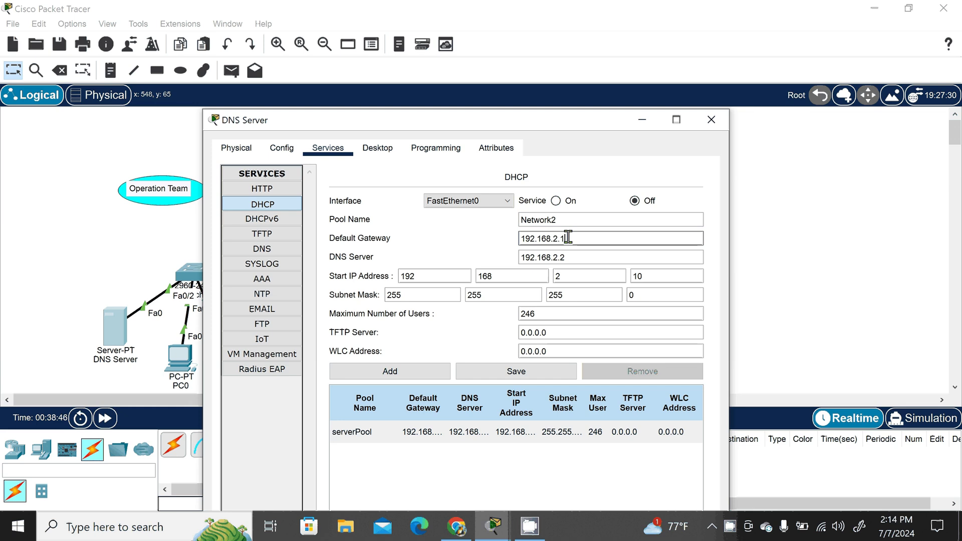
{"action": "key", "text": "BackSpace"}
{"action": "key", "text": "BackSpace"}
{"action": "key", "text": "BackSpace"}
{"action": "type", "text": "3.1"}
{"action": "left_click", "coordinate": [569, 257]}
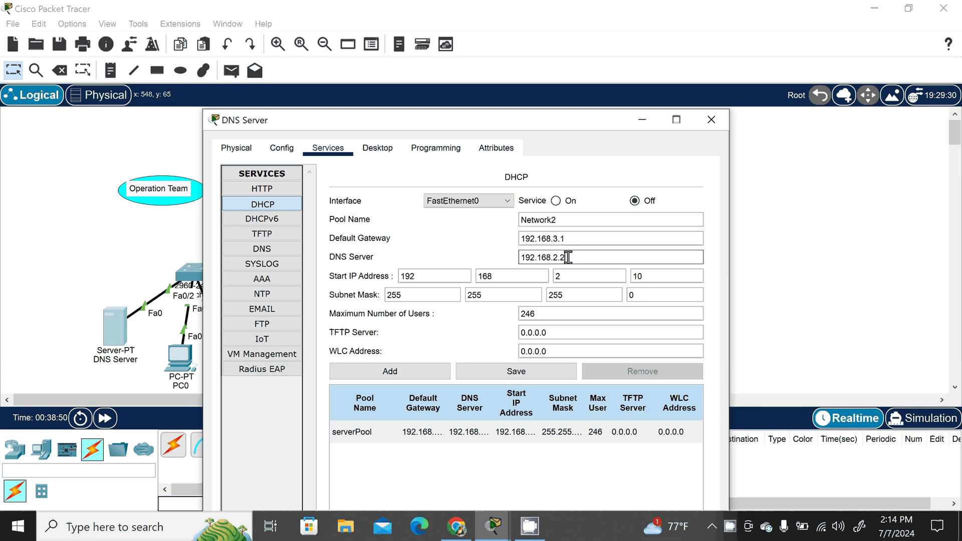
{"action": "left_click", "coordinate": [569, 276]}
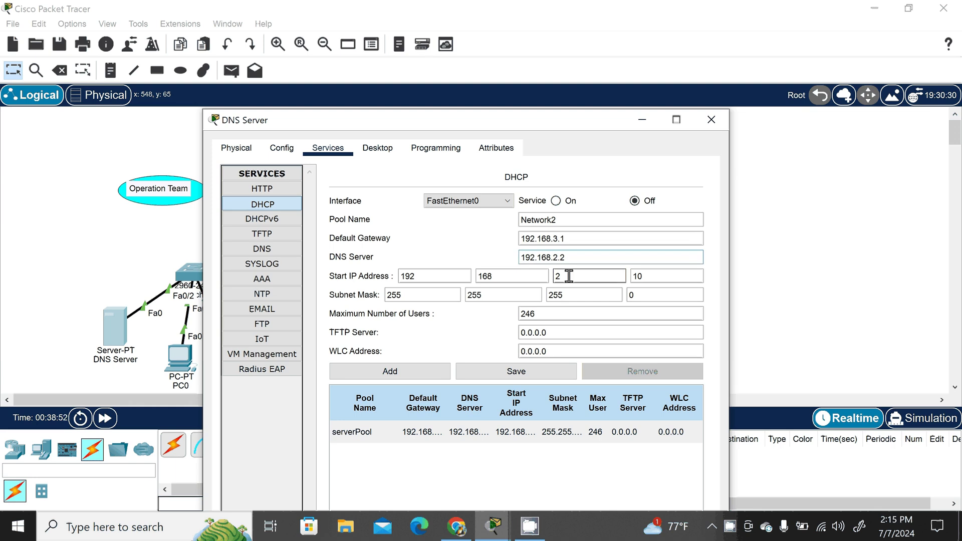
{"action": "key", "text": "BackSpace"}
{"action": "type", "text": "3"}
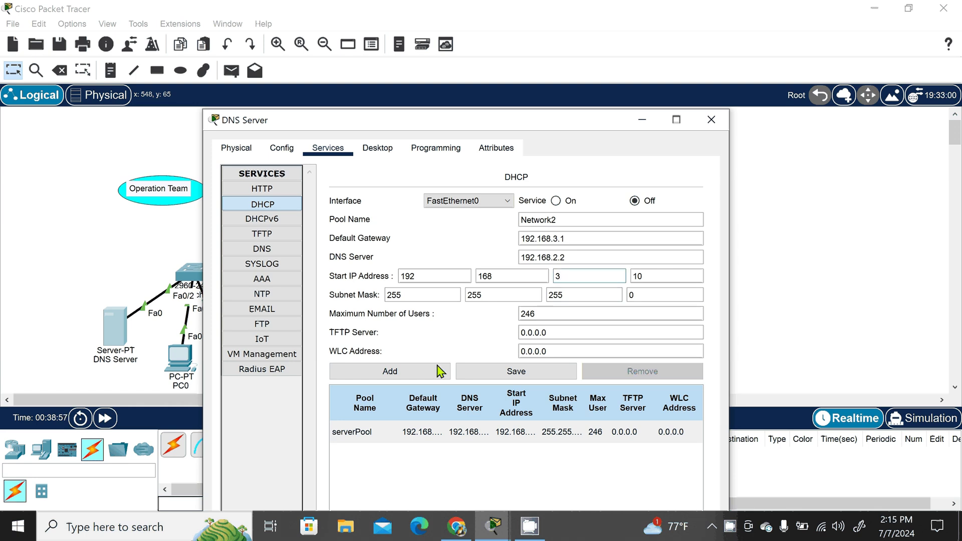
Step: Add Network2 as a new DHCP pool, turn the DHCP service on and close the DNS Server's configuration
{"action": "left_click", "coordinate": [420, 375]}
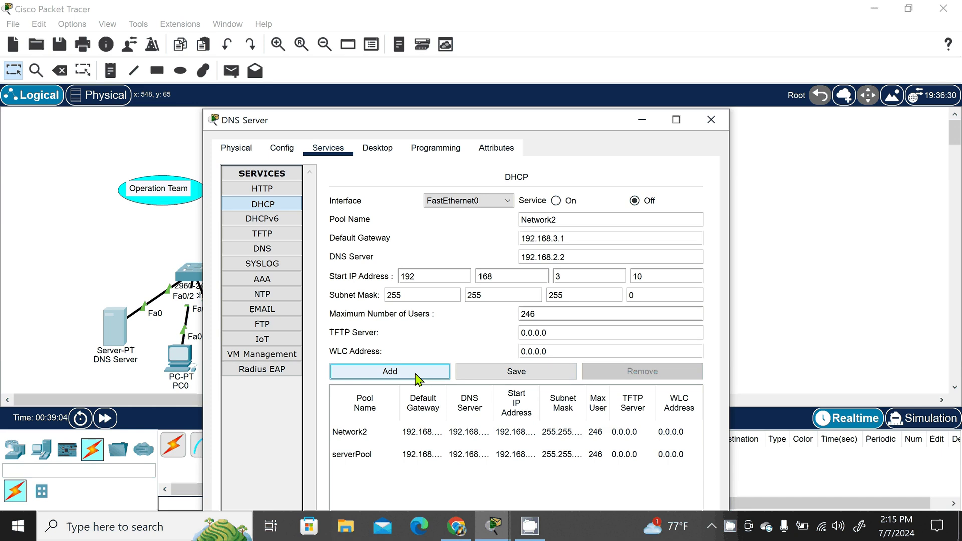
{"action": "left_click", "coordinate": [556, 201]}
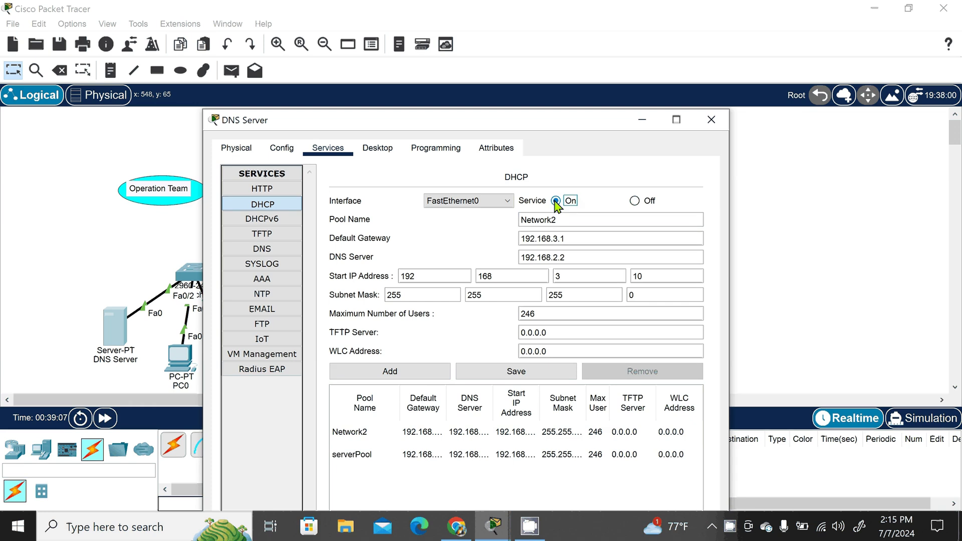
{"action": "left_click", "coordinate": [713, 123]}
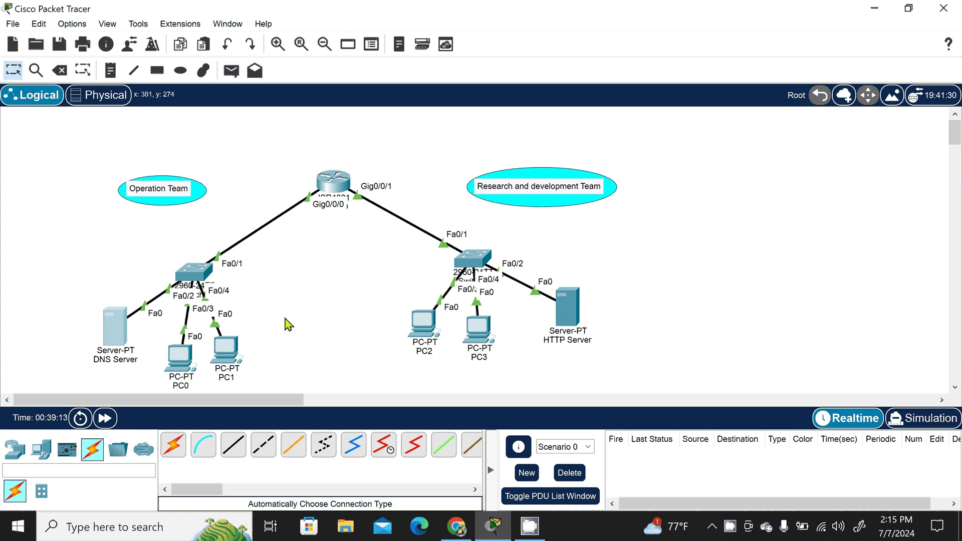
Step: Switch PC0's IPv4 configuration from static to DHCP and close its window
{"action": "left_click", "coordinate": [180, 357]}
{"action": "left_click", "coordinate": [389, 39]}
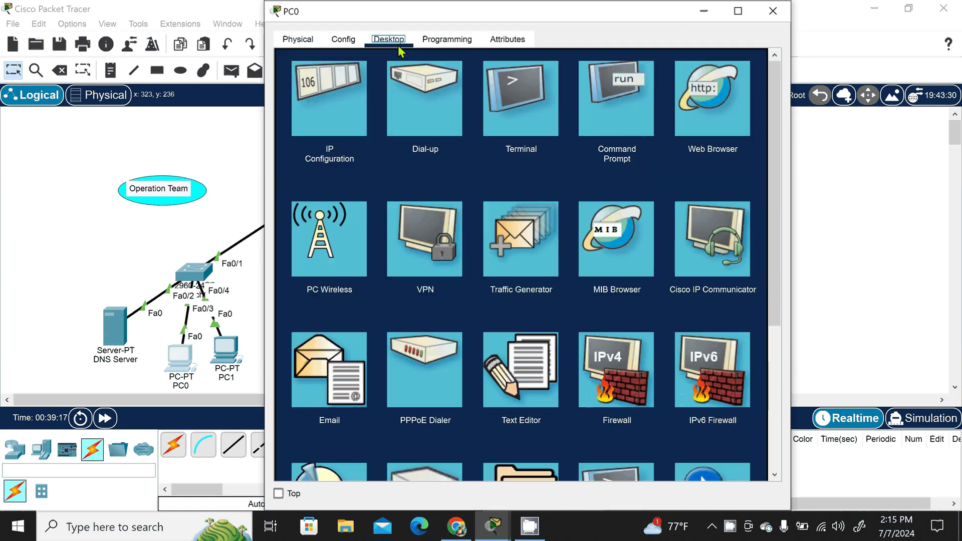
{"action": "left_click", "coordinate": [345, 98]}
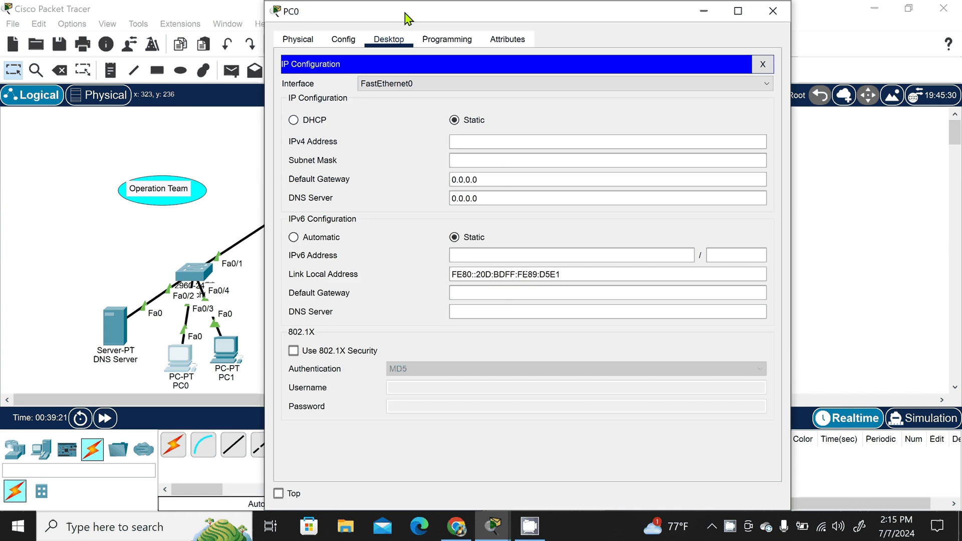
{"action": "left_click_drag", "start_coordinate": [405, 14], "coordinate": [470, 34]}
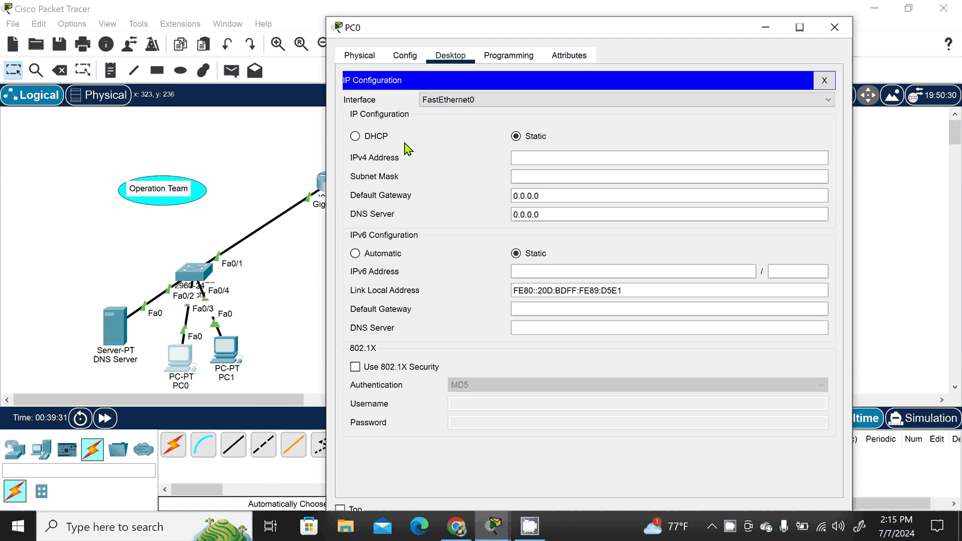
{"action": "left_click", "coordinate": [356, 137]}
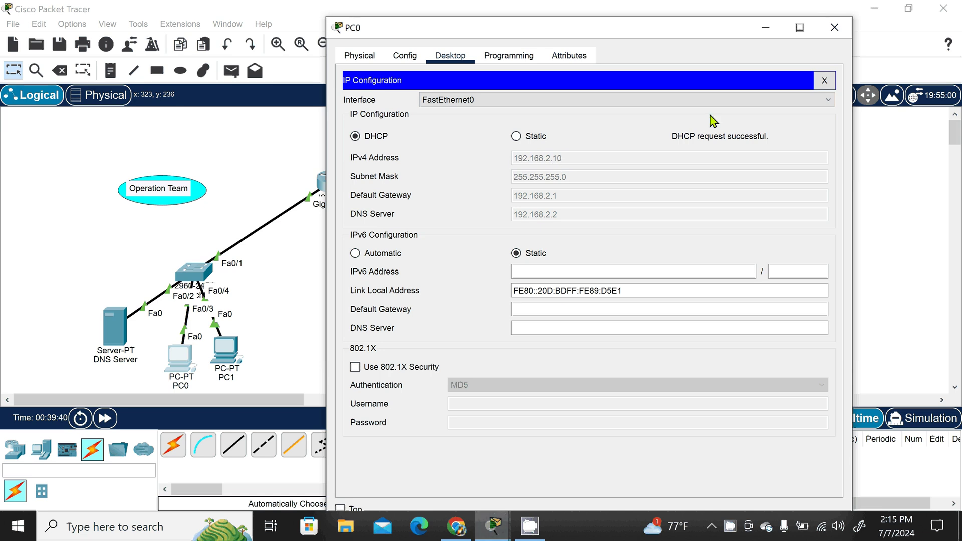
{"action": "left_click", "coordinate": [834, 28]}
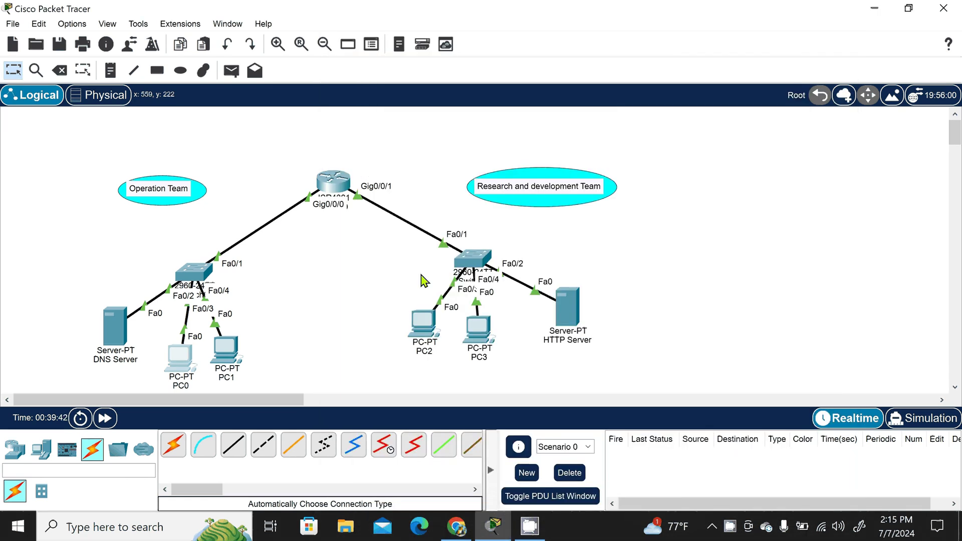
Step: Switch PC1's IPv4 configuration from static to DHCP and close its window
{"action": "left_click", "coordinate": [230, 350]}
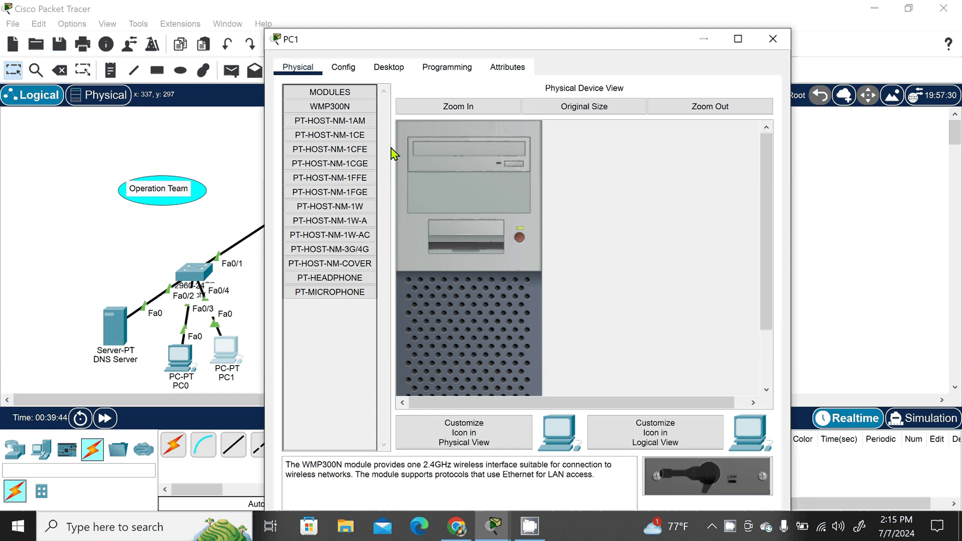
{"action": "left_click", "coordinate": [385, 74]}
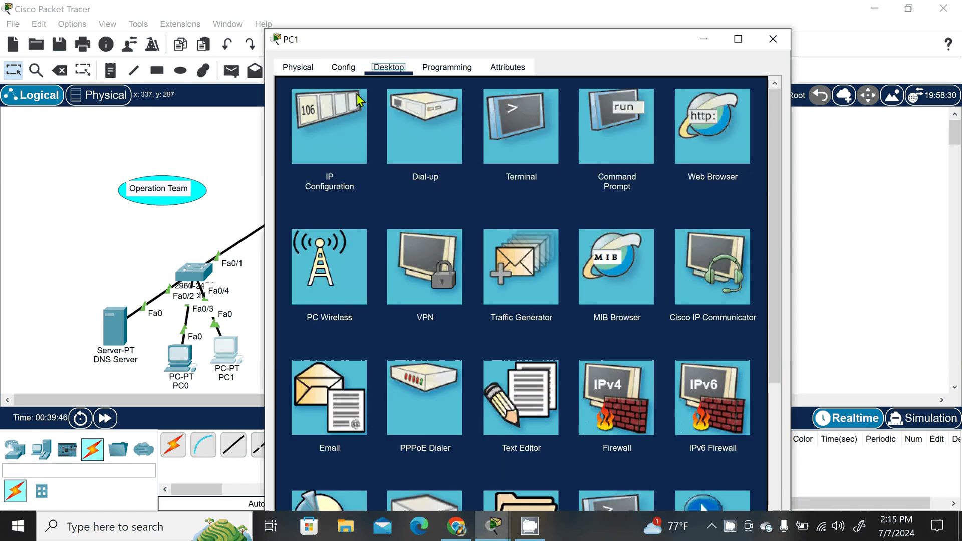
{"action": "left_click", "coordinate": [359, 100]}
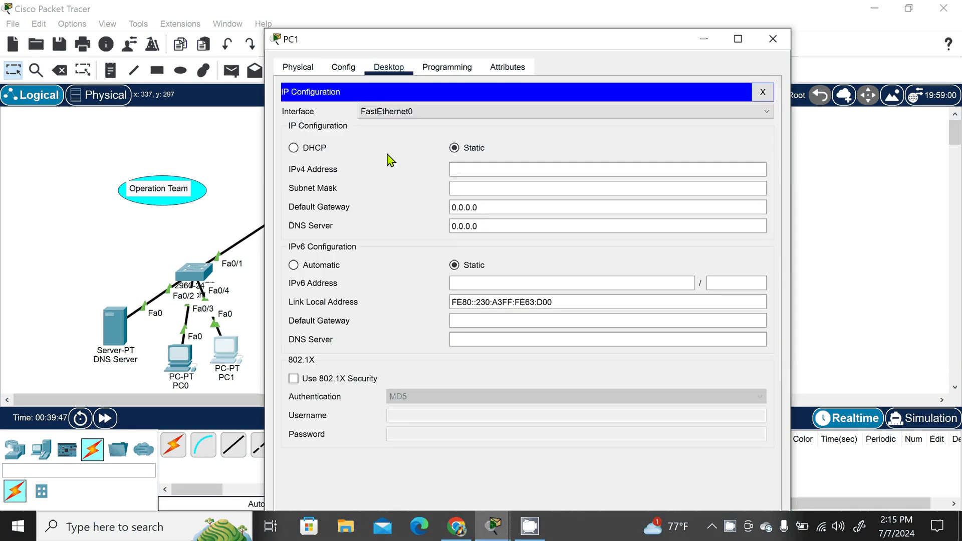
{"action": "left_click", "coordinate": [294, 149]}
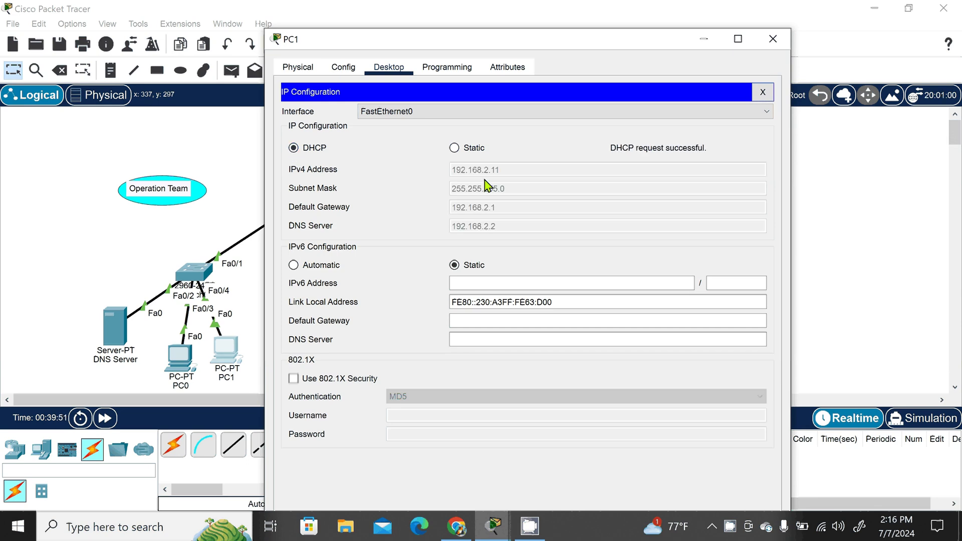
{"action": "left_click", "coordinate": [785, 48]}
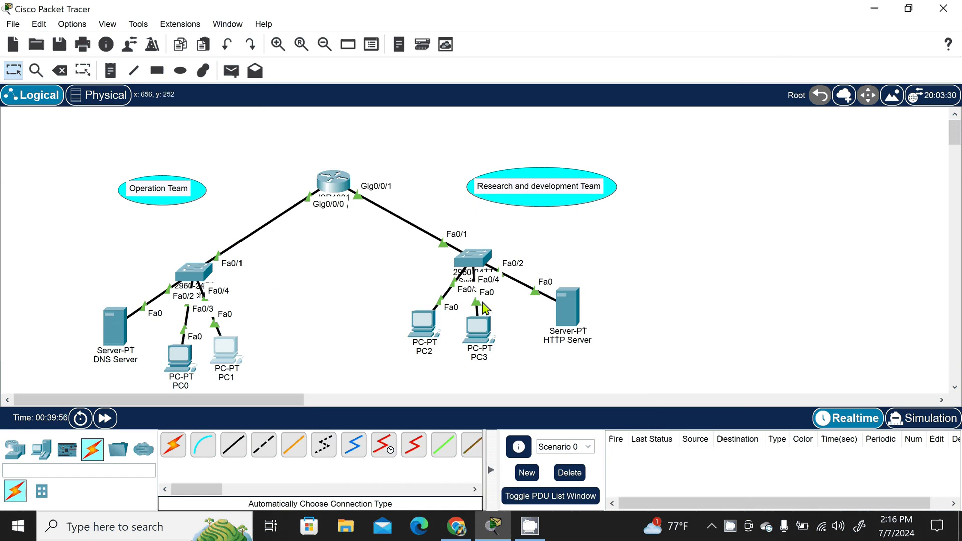
Step: Set PC2's IPv4 configuration to DHCP to try to obtain an address, and close its window
{"action": "left_click", "coordinate": [426, 323]}
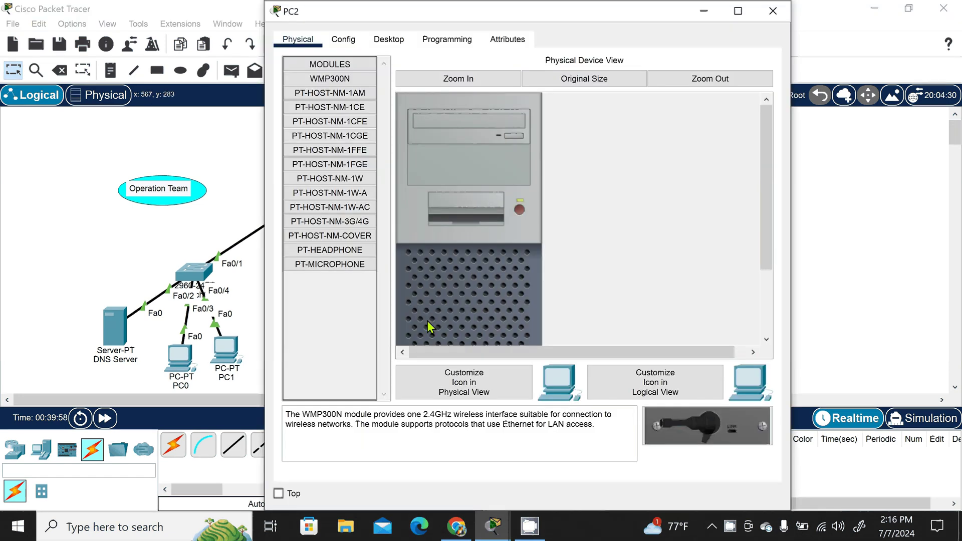
{"action": "left_click", "coordinate": [389, 39]}
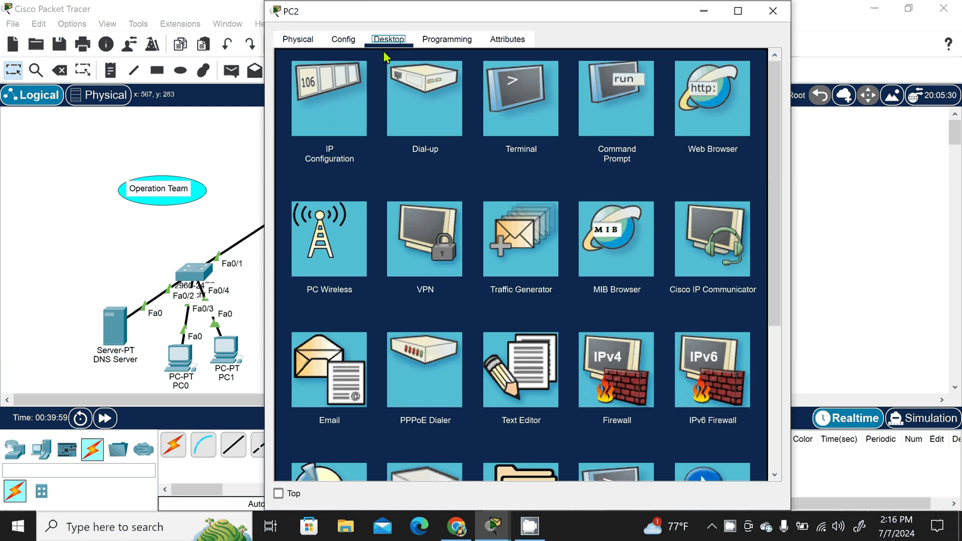
{"action": "left_click", "coordinate": [352, 101]}
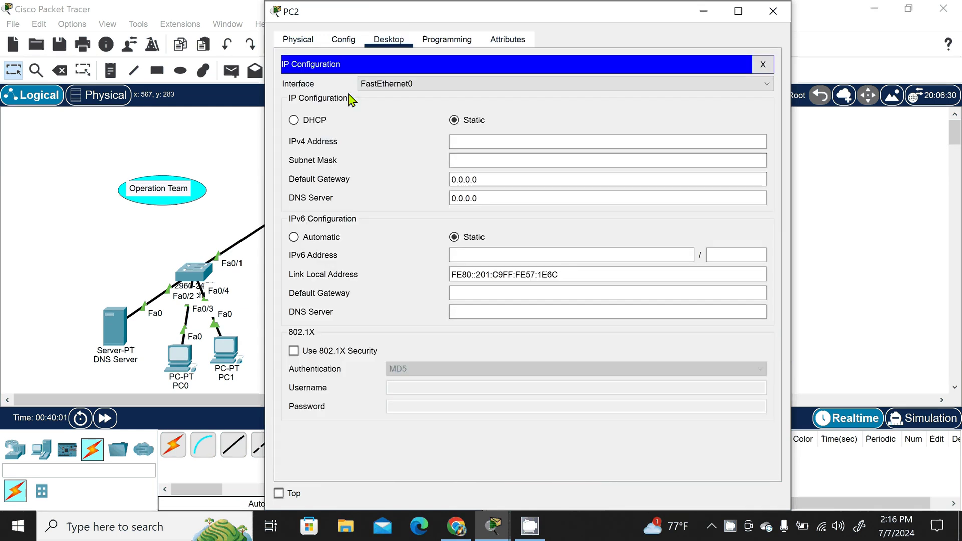
{"action": "left_click", "coordinate": [295, 122]}
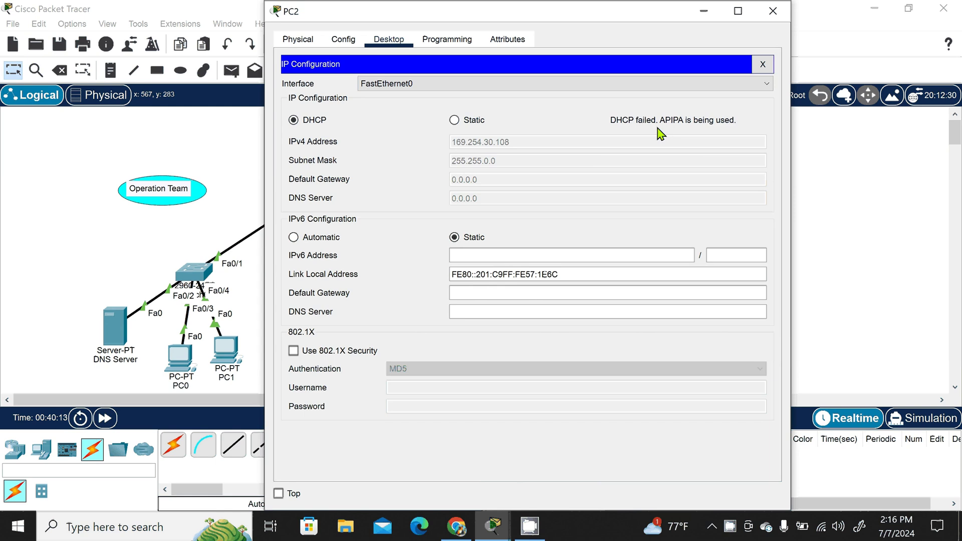
{"action": "left_click", "coordinate": [773, 11]}
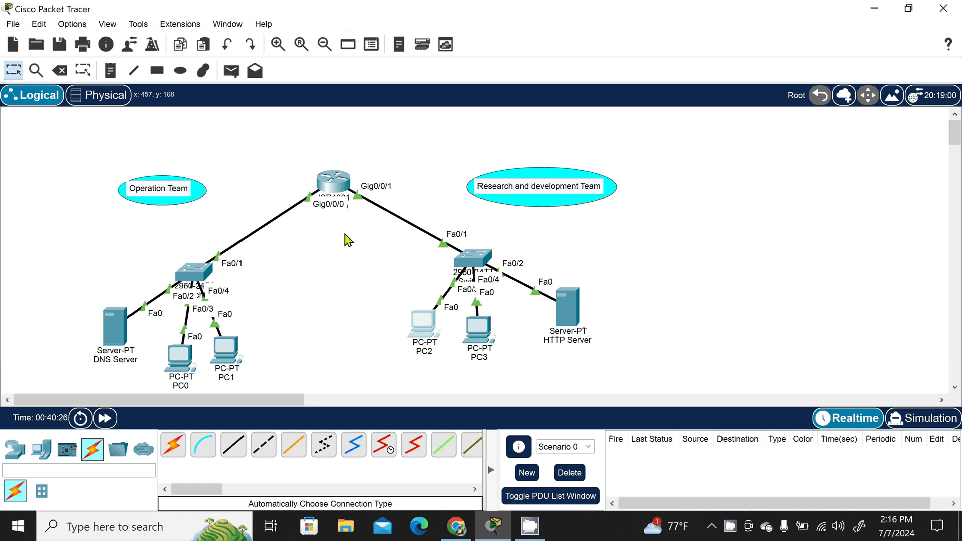
Step: In Router0's command line, exit the current interface mode and enter configuration of interface Gig0/0/1
{"action": "left_click", "coordinate": [340, 189]}
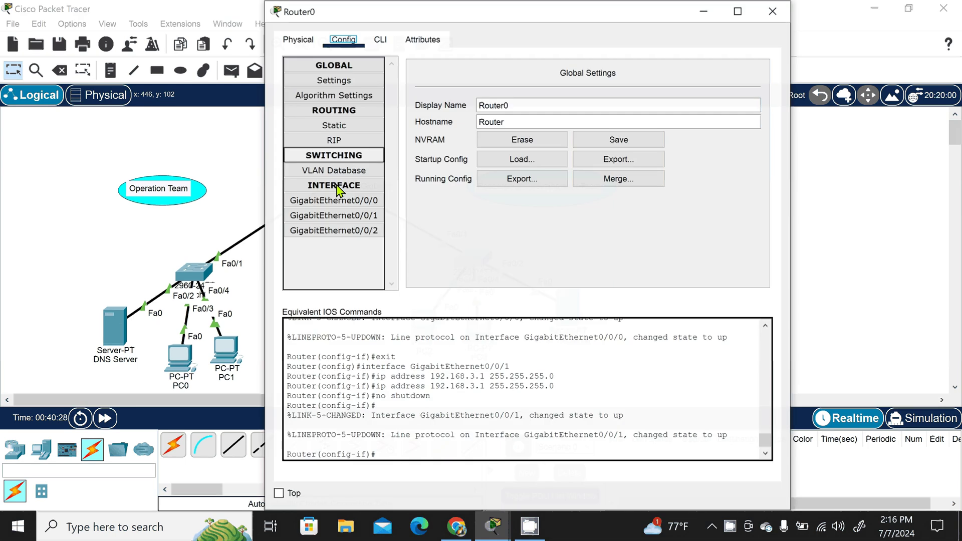
{"action": "left_click", "coordinate": [380, 40]}
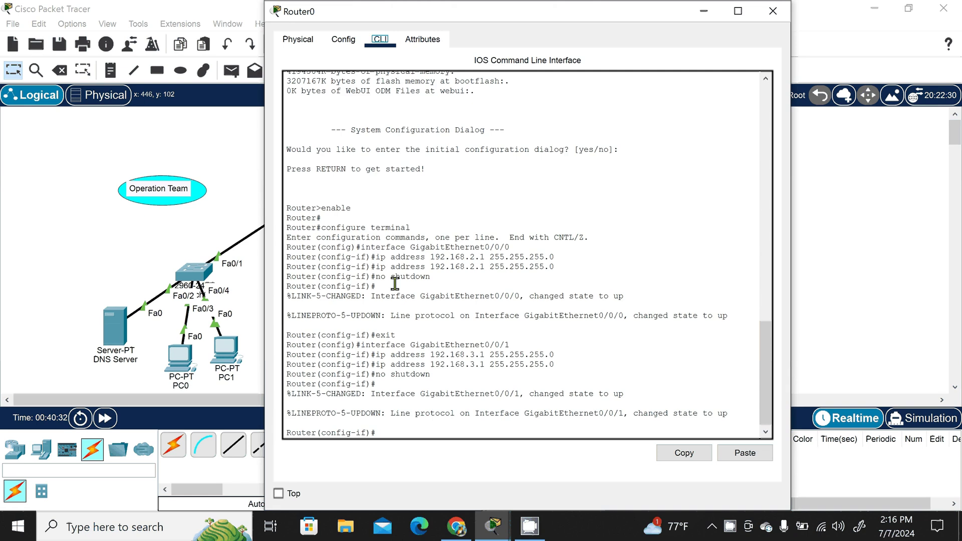
{"action": "left_click", "coordinate": [386, 433]}
{"action": "type", "text": "exit"}
{"action": "key", "text": "Return"}
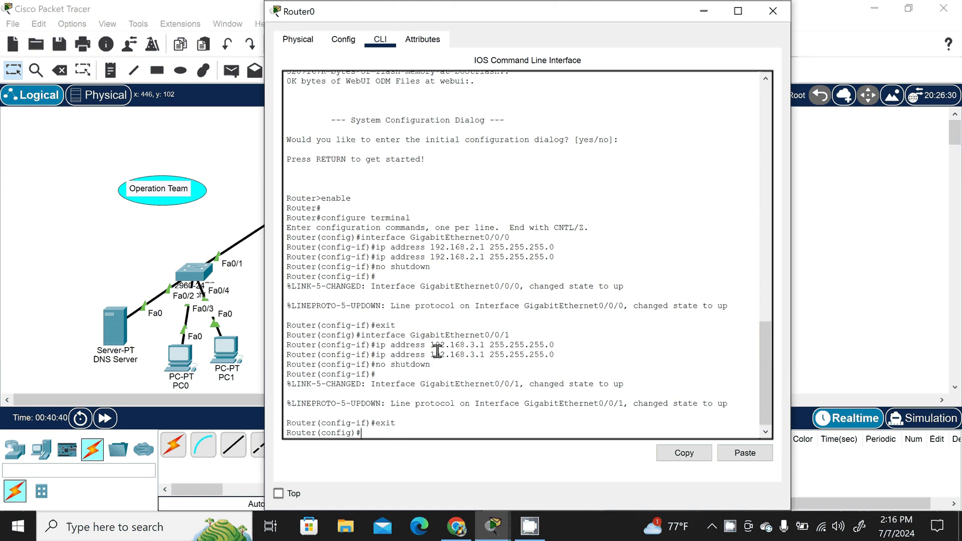
{"action": "type", "text": "interface Gig"}
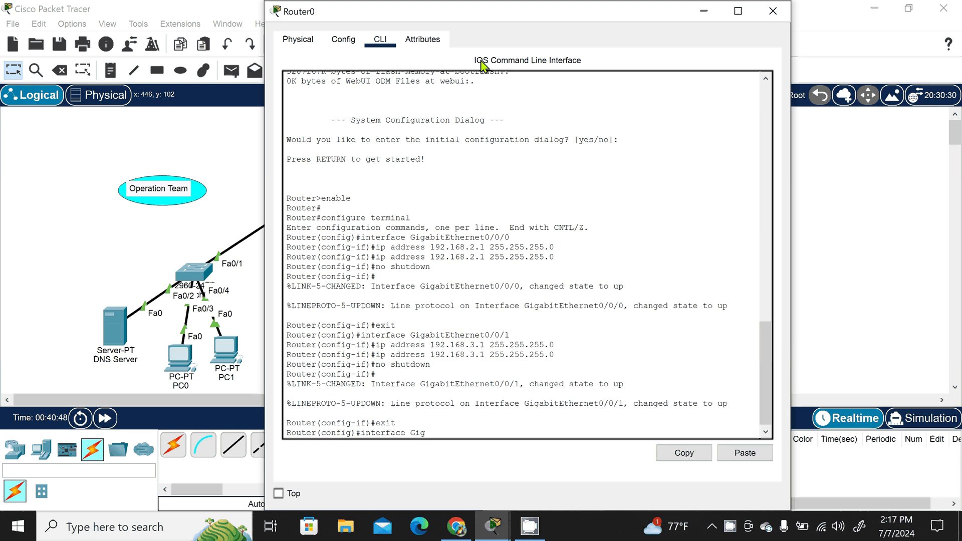
{"action": "left_click_drag", "start_coordinate": [481, 20], "coordinate": [463, 66]}
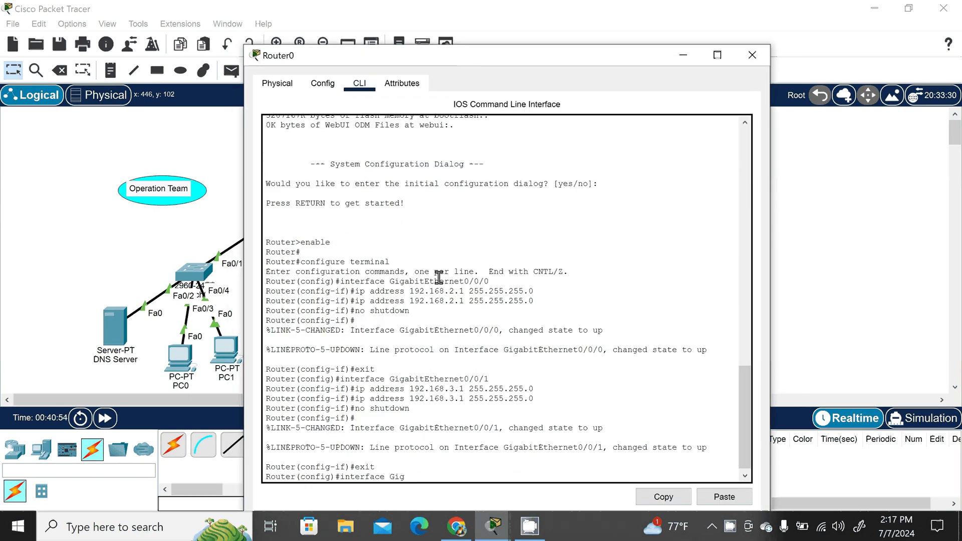
{"action": "type", "text": "0/0/1"}
{"action": "key", "text": "Return"}
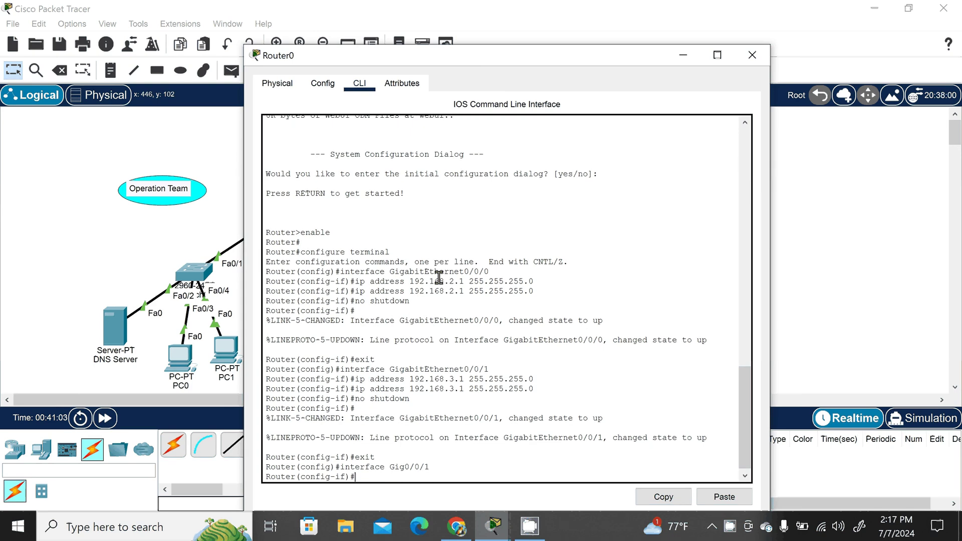
Step: Configure ip helper-address 192.168.2.2 on Router0's Gig0/0/1, exit interface mode and close the router window
{"action": "type", "text": "ip helper"}
{"action": "type", "text": "-address "}
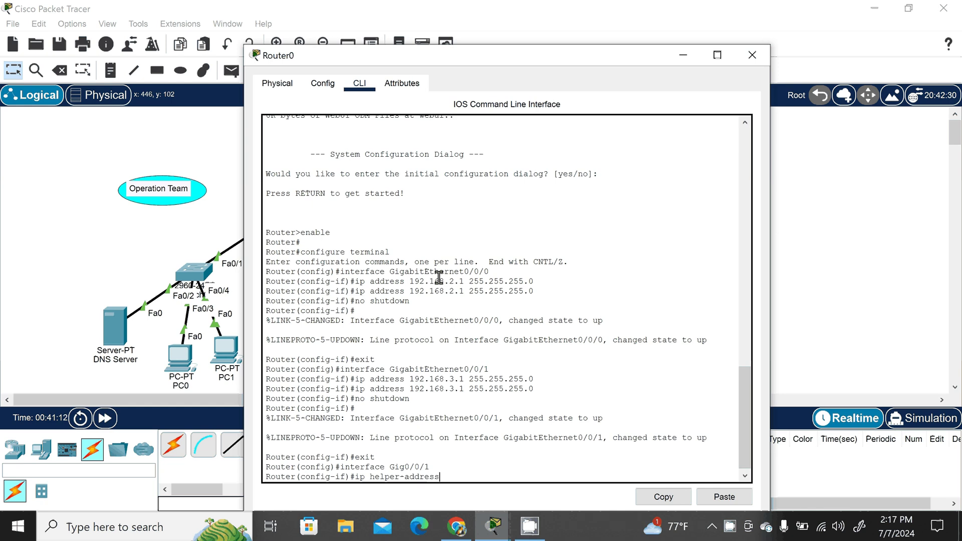
{"action": "type", "text": "192.168.2.2"}
{"action": "key", "text": "Return"}
{"action": "type", "text": "exit"}
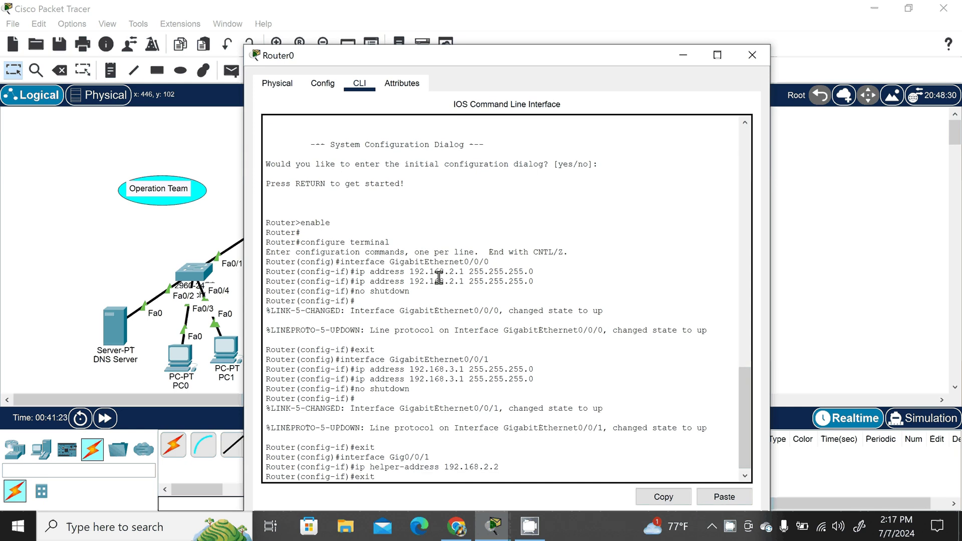
{"action": "key", "text": "Return"}
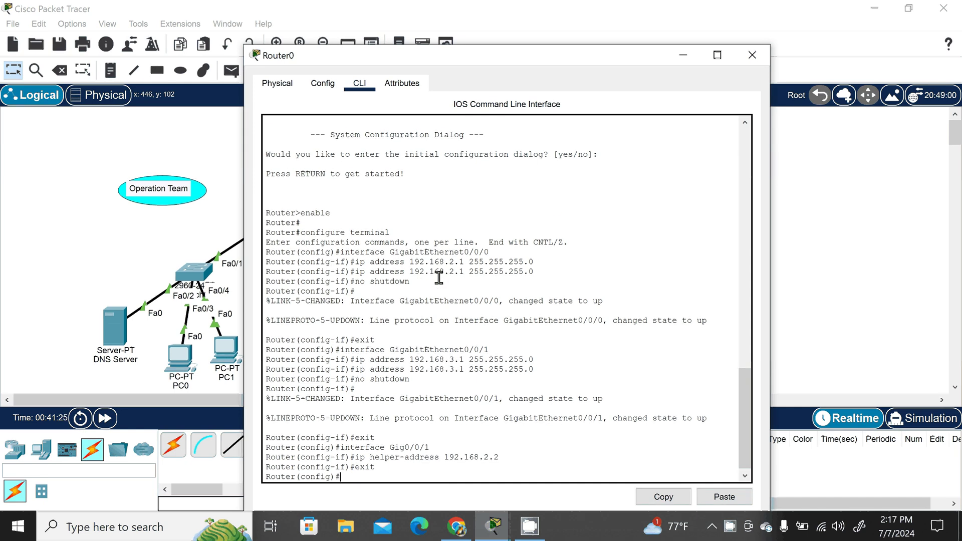
{"action": "left_click", "coordinate": [752, 55]}
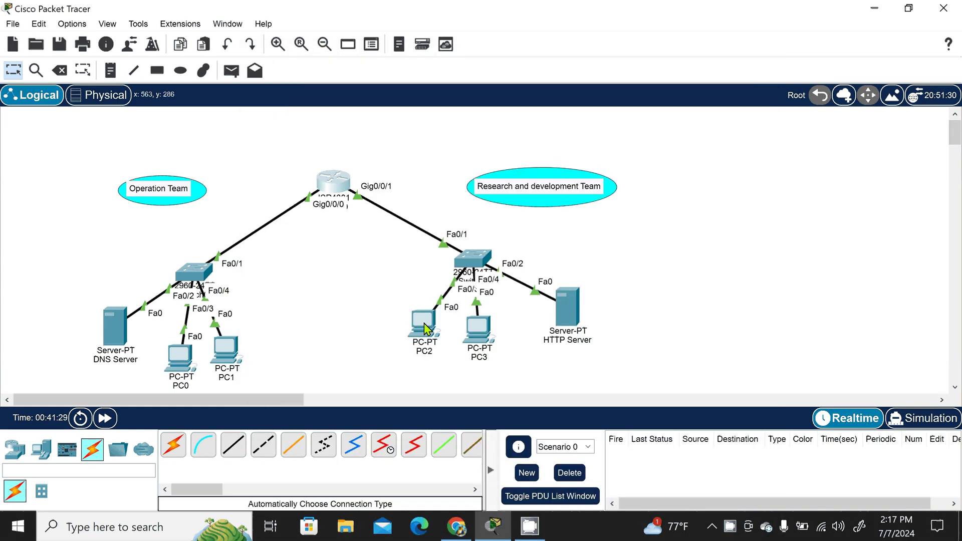
Step: Request a new DHCP lease on PC2 by switching its IPv4 configuration to static and back to DHCP, and close its window
{"action": "left_click", "coordinate": [424, 326]}
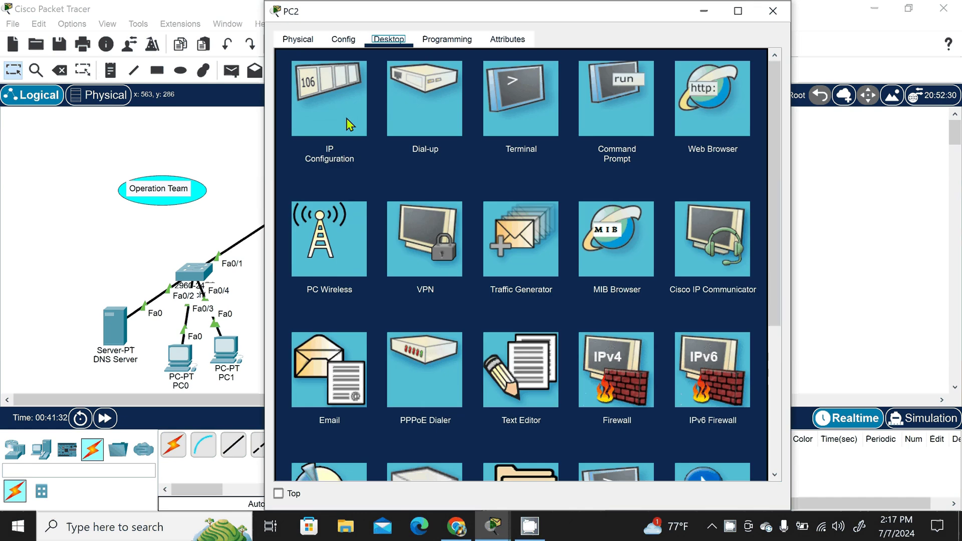
{"action": "left_click", "coordinate": [346, 120]}
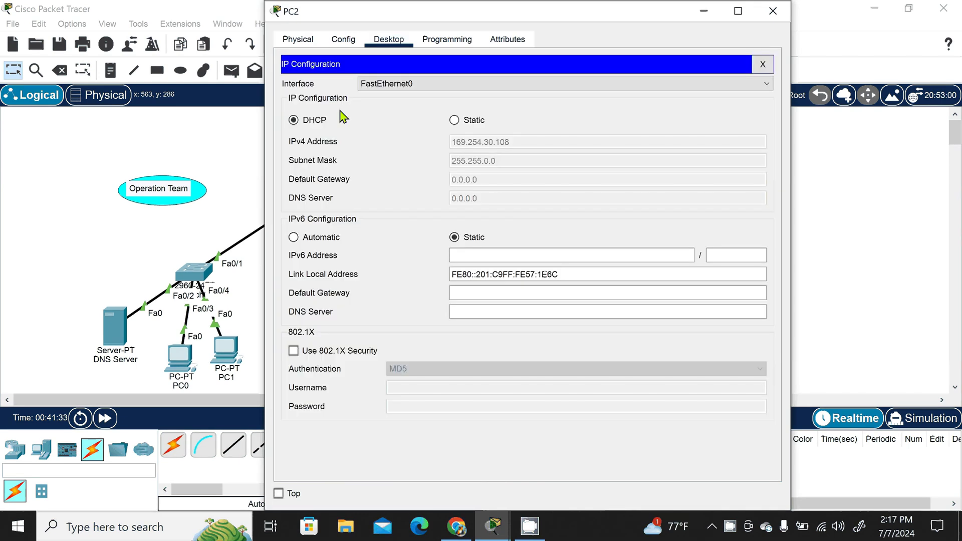
{"action": "left_click", "coordinate": [454, 120]}
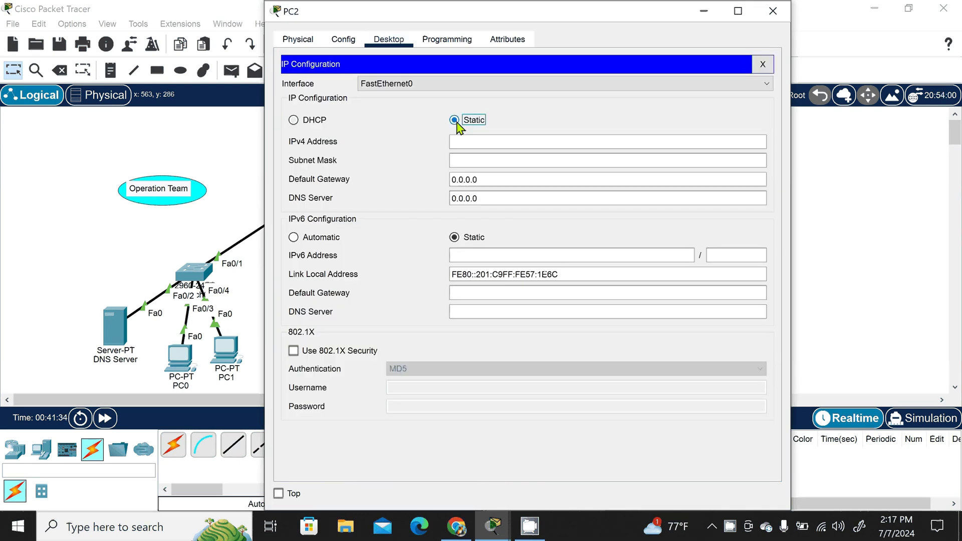
{"action": "left_click", "coordinate": [293, 121]}
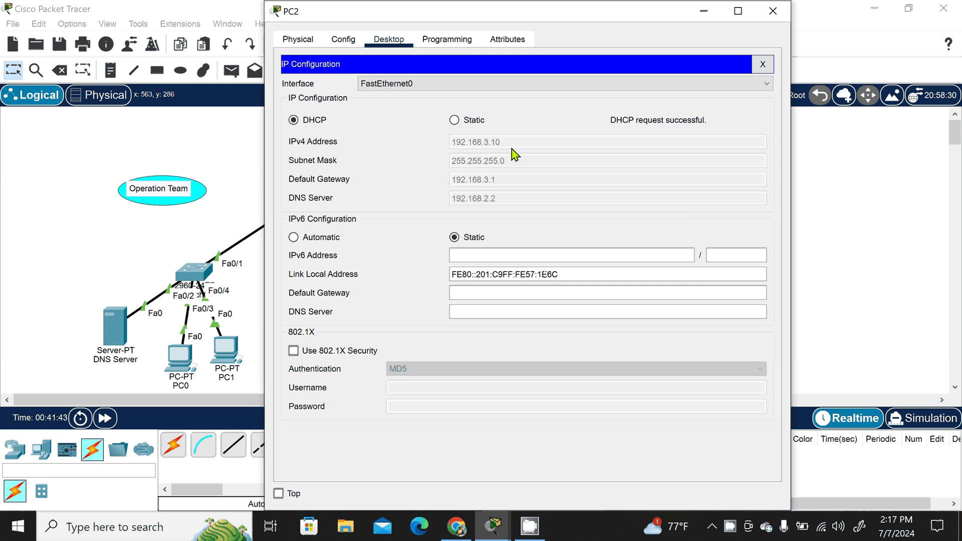
{"action": "left_click", "coordinate": [772, 11]}
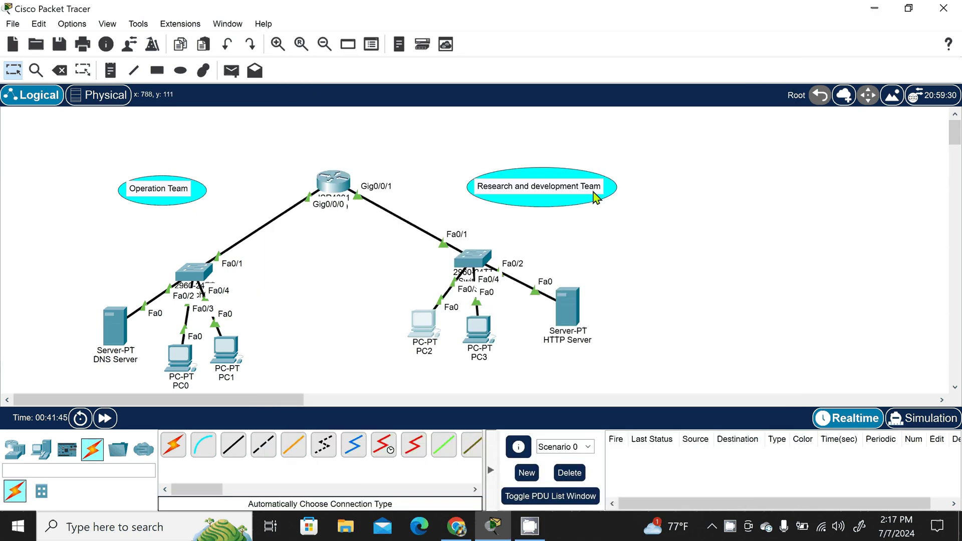
Step: Set PC3's IPv4 configuration to DHCP to obtain an address, and close its window
{"action": "left_click", "coordinate": [482, 340]}
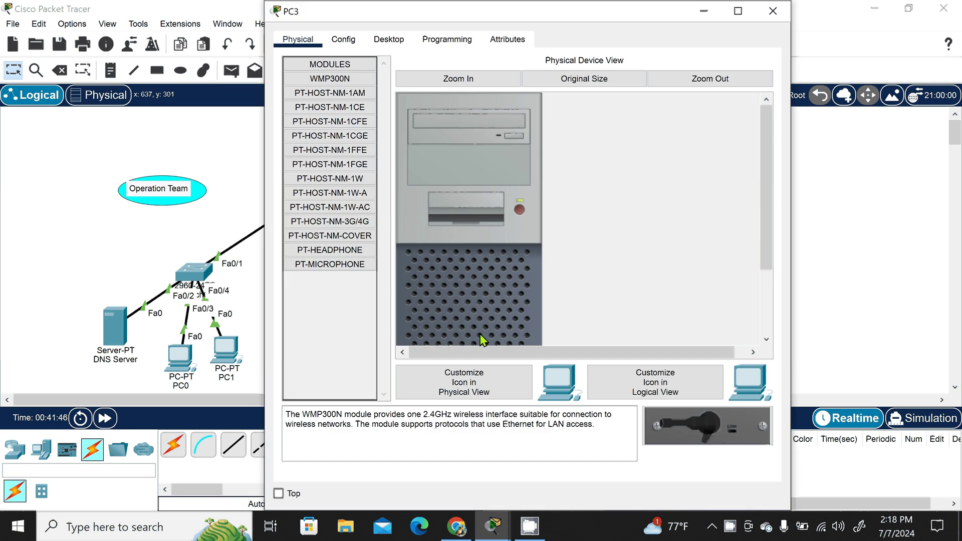
{"action": "left_click", "coordinate": [388, 39]}
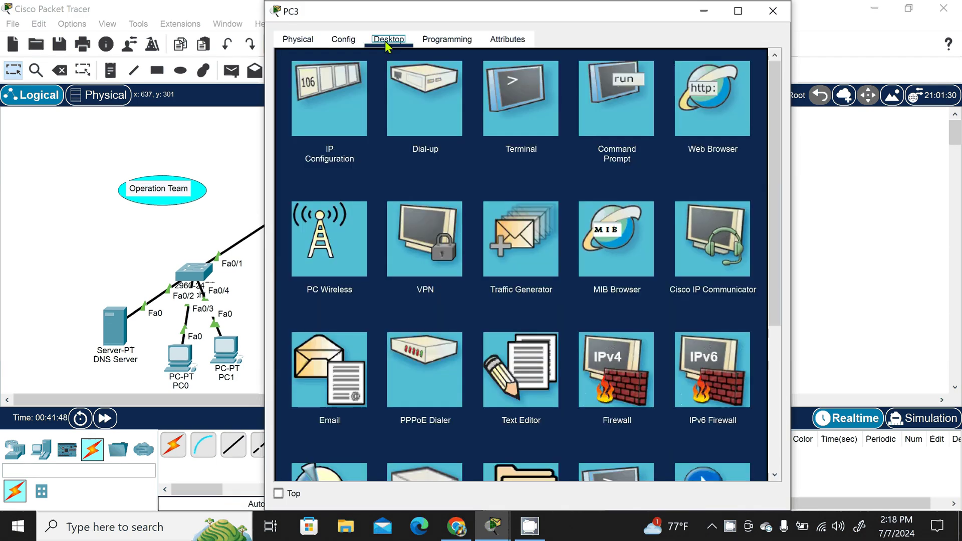
{"action": "left_click", "coordinate": [353, 102]}
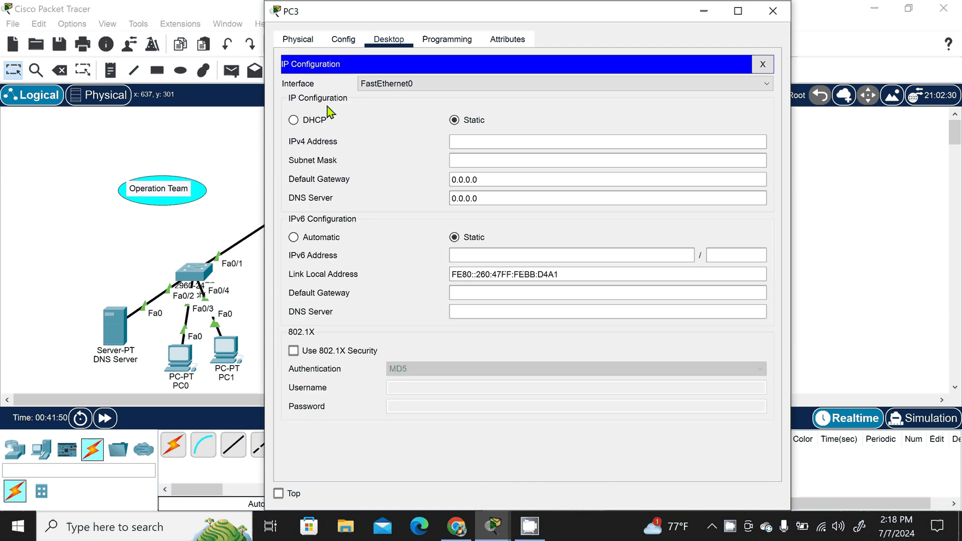
{"action": "left_click", "coordinate": [294, 121]}
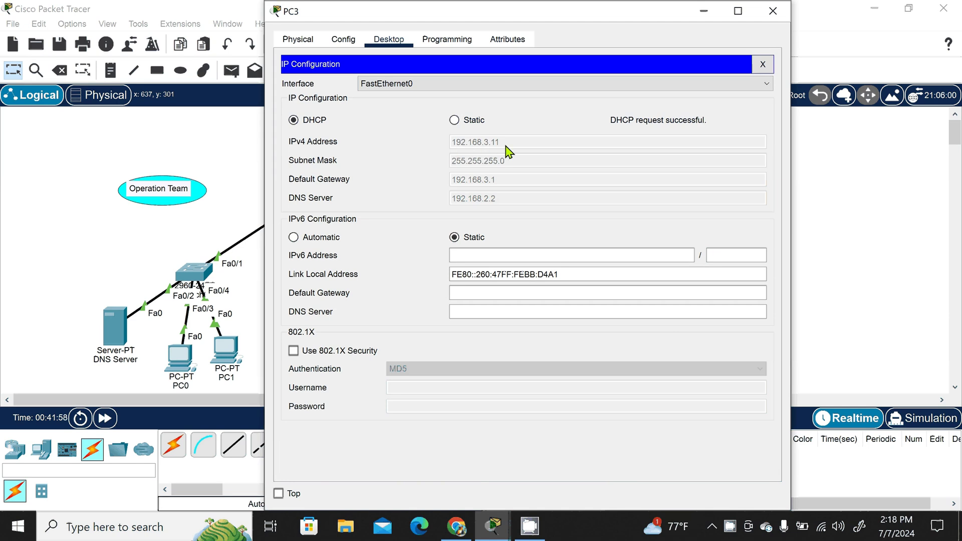
{"action": "left_click", "coordinate": [772, 12]}
Step: In the HTTP Server's index.html, replace "Cisco Packet Tracer" in the welcome line with "ISMT college"
{"action": "scroll", "coordinate": [737, 167], "scroll_direction": "down", "scroll_amount": 1}
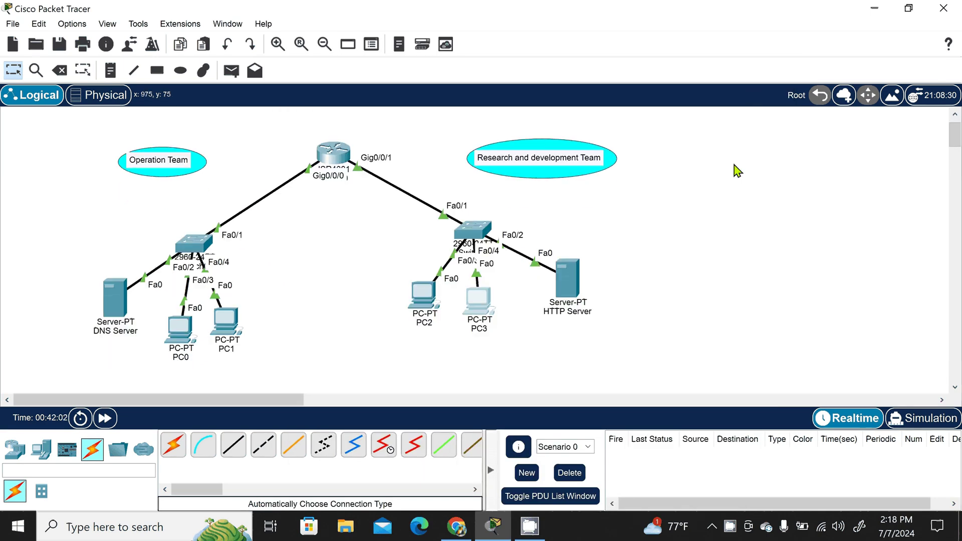
{"action": "scroll", "coordinate": [736, 168], "scroll_direction": "down", "scroll_amount": 1}
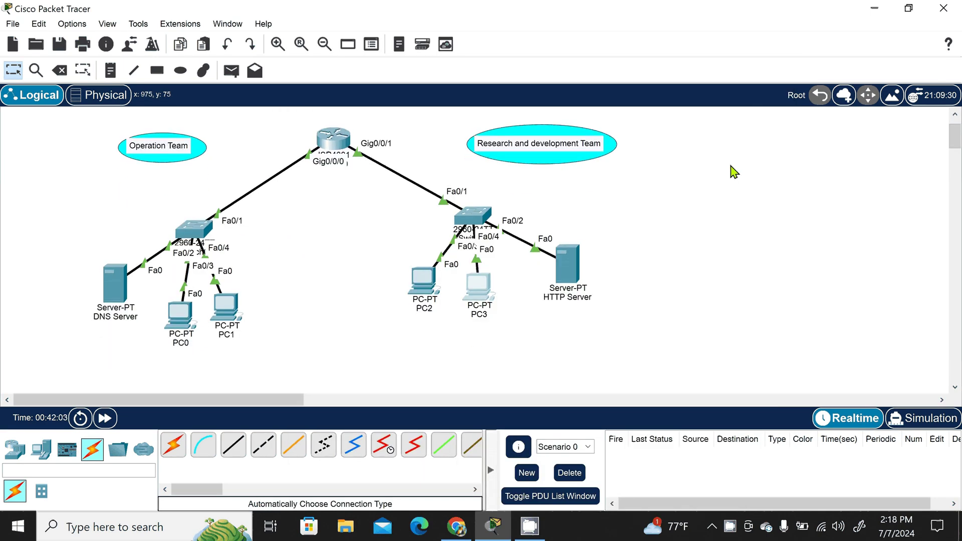
{"action": "left_click", "coordinate": [575, 266]}
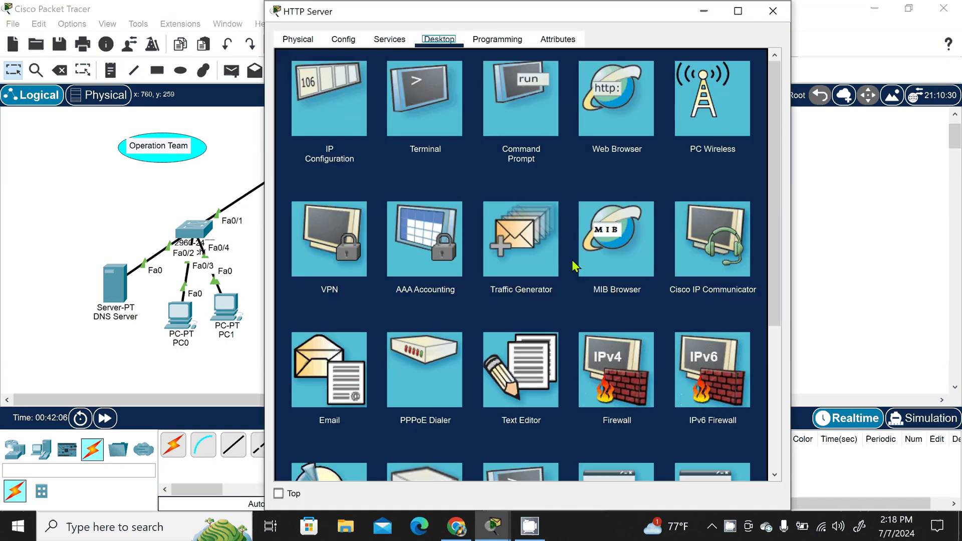
{"action": "left_click", "coordinate": [394, 42]}
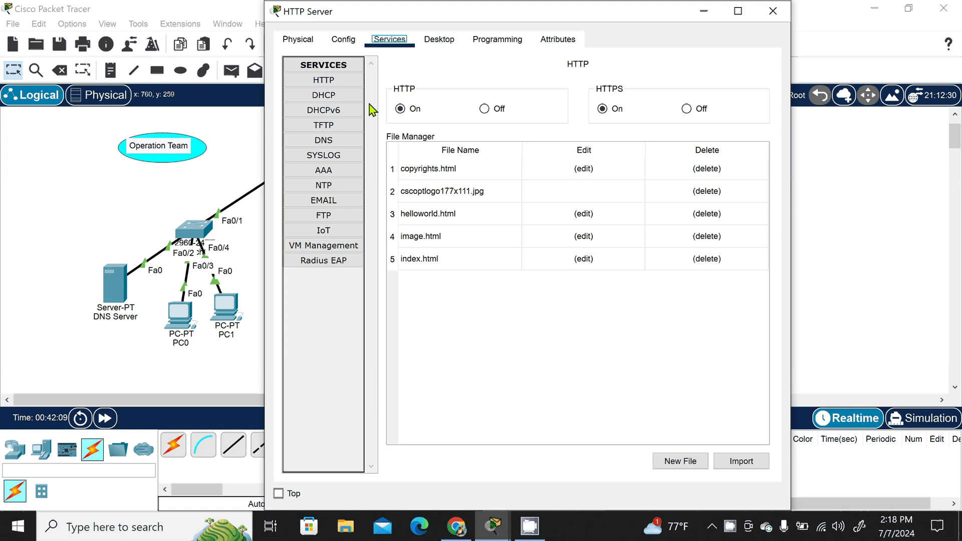
{"action": "left_click", "coordinate": [337, 83]}
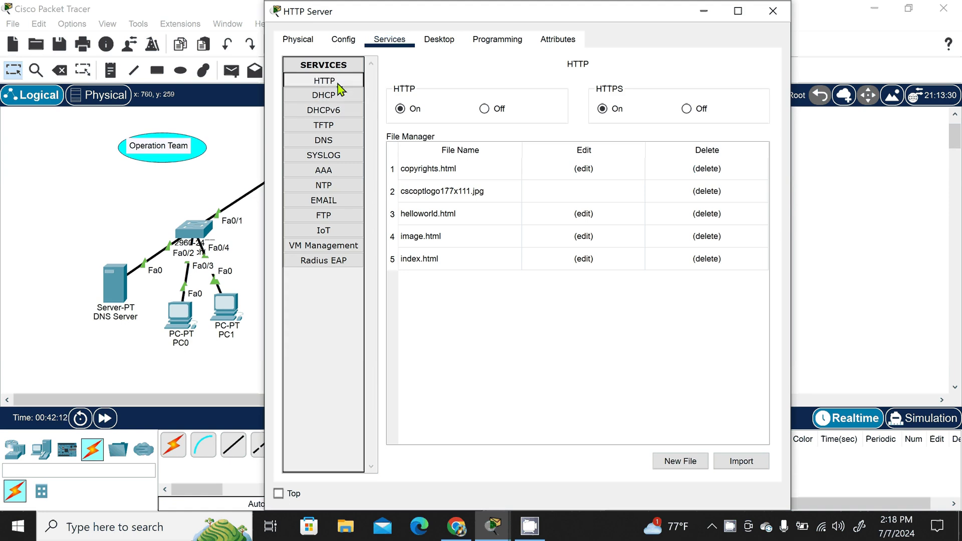
{"action": "left_click", "coordinate": [482, 263]}
{"action": "left_click", "coordinate": [574, 264]}
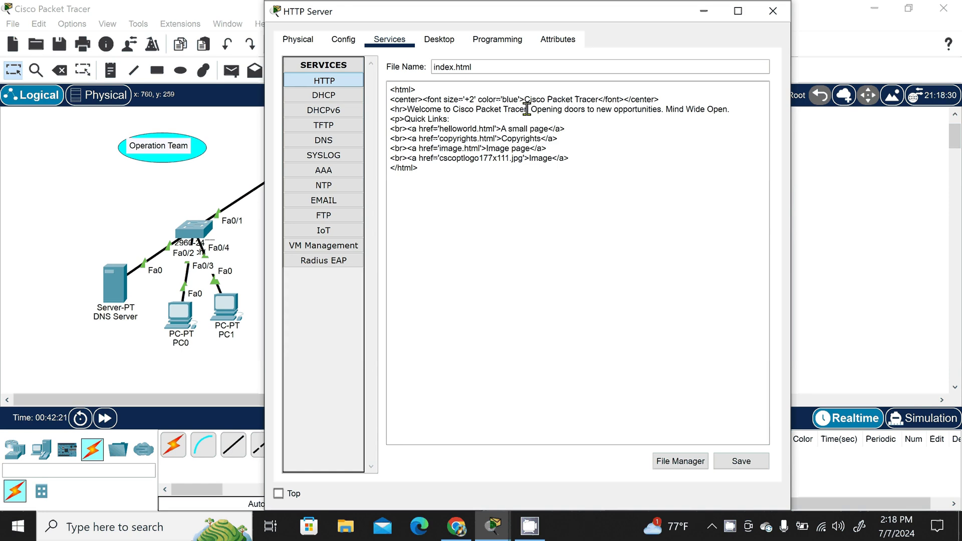
{"action": "left_click_drag", "start_coordinate": [527, 109], "coordinate": [456, 109]}
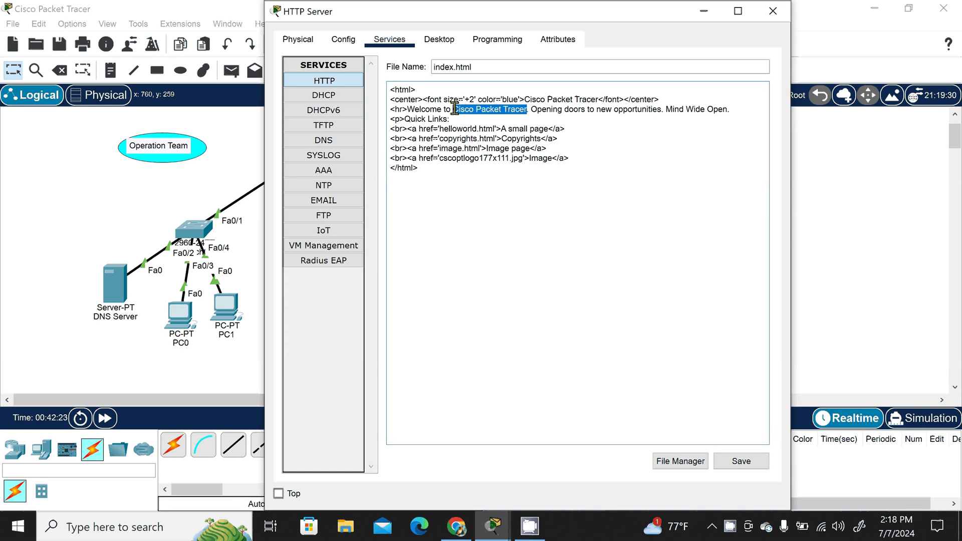
{"action": "type", "text": "SMT"}
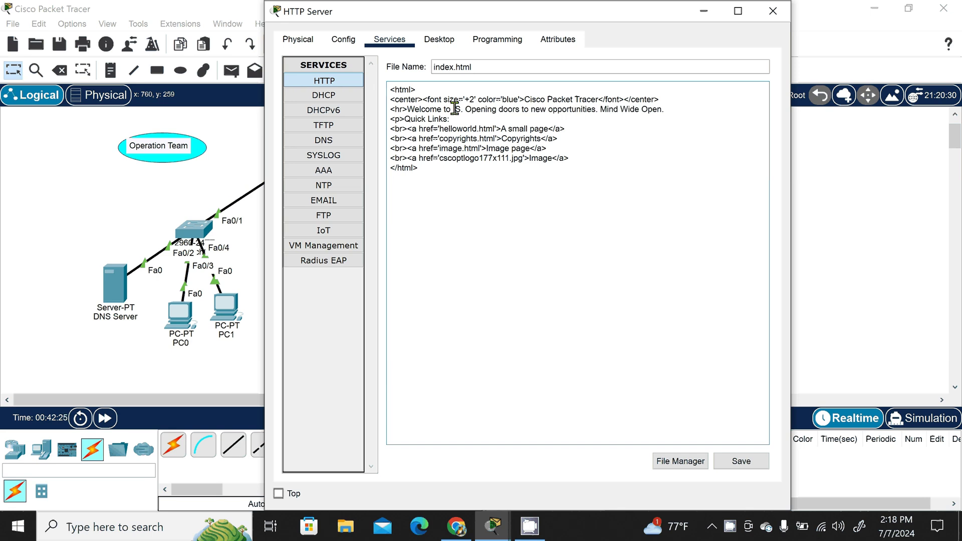
{"action": "type", "text": " coll"}
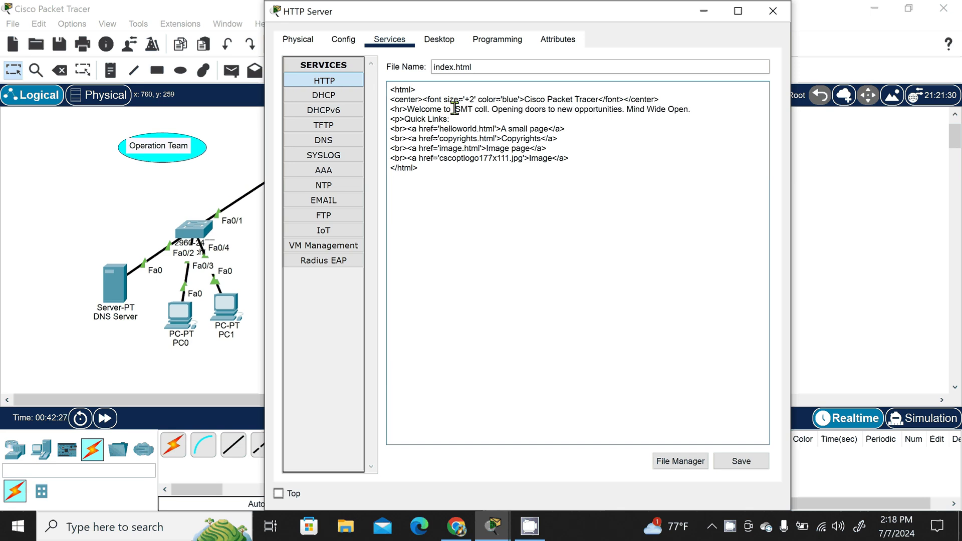
{"action": "type", "text": "ege"}
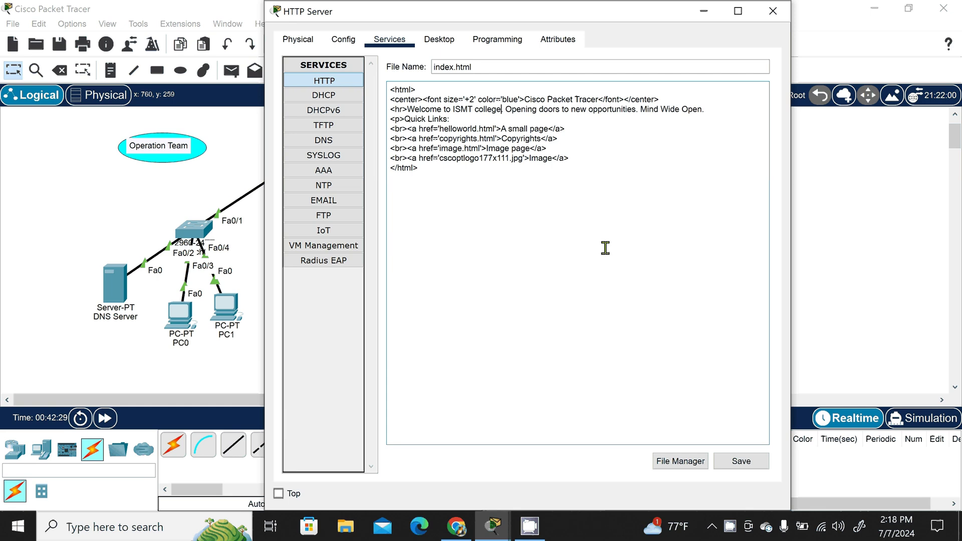
Step: Save index.html over the existing file and close the HTTP Server window
{"action": "left_click", "coordinate": [742, 462]}
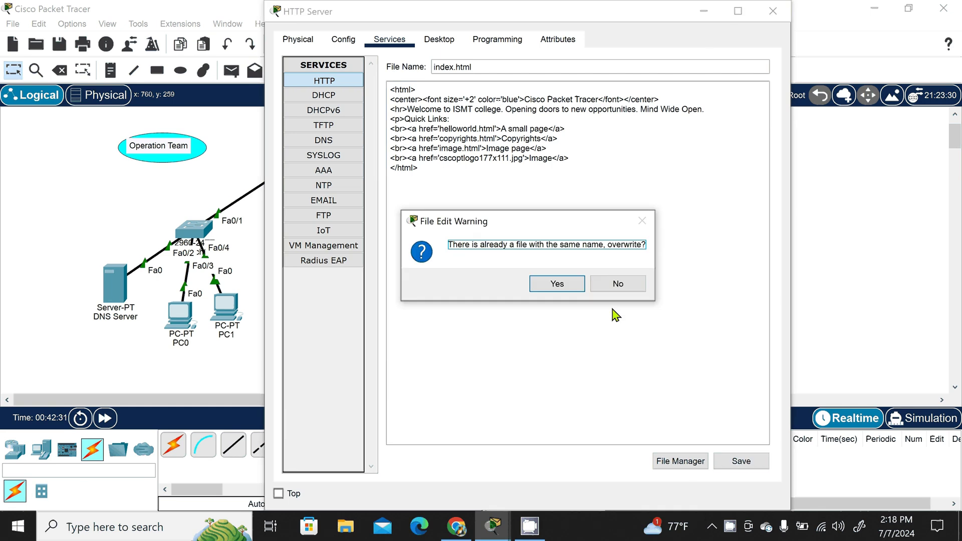
{"action": "left_click", "coordinate": [568, 288]}
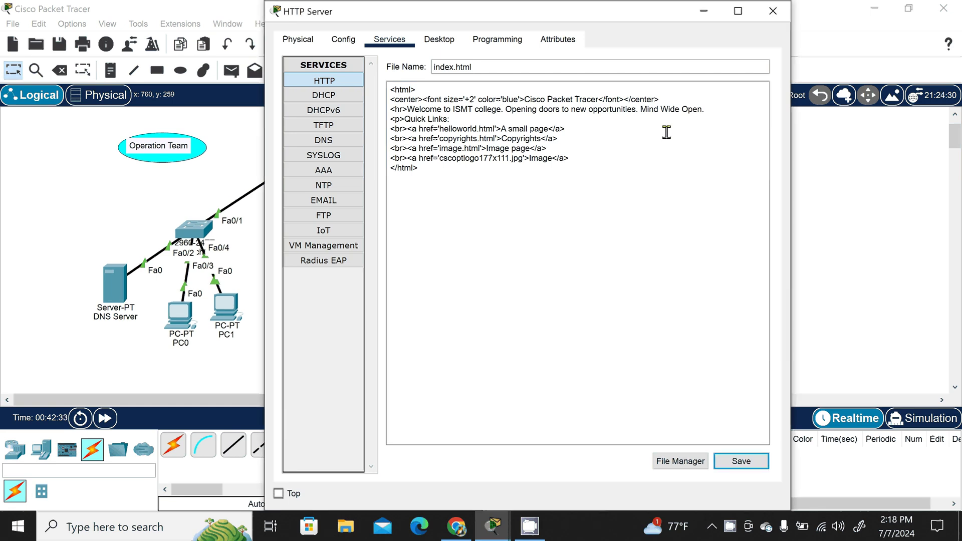
{"action": "left_click", "coordinate": [772, 15]}
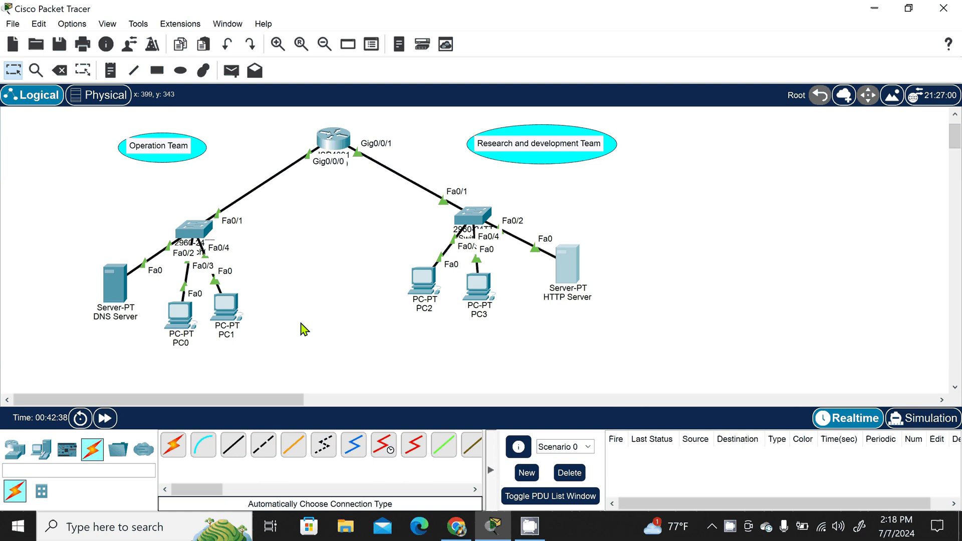
Step: Load 192.168.3.2 in PC0's web browser to test access to the HTTP server, and close PC0's window
{"action": "left_click", "coordinate": [182, 328]}
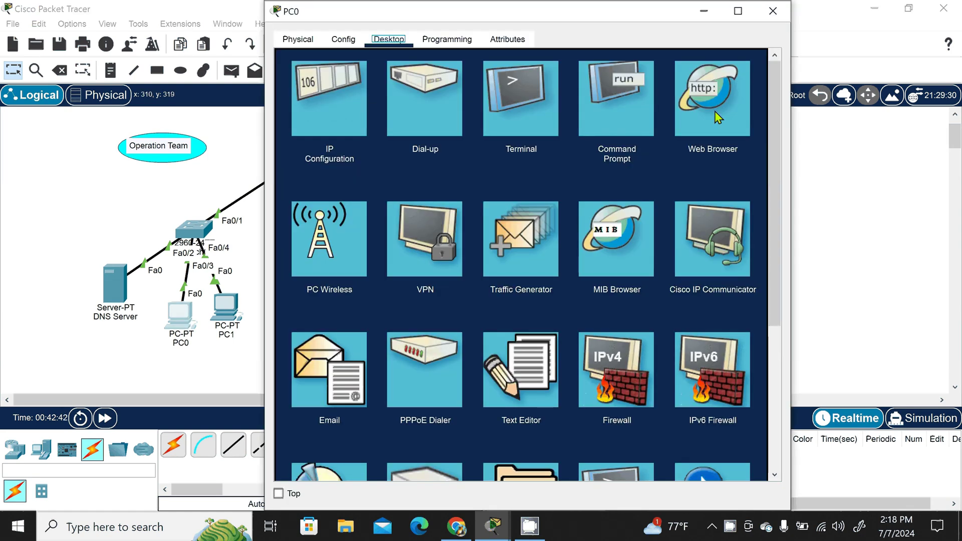
{"action": "left_click", "coordinate": [718, 117]}
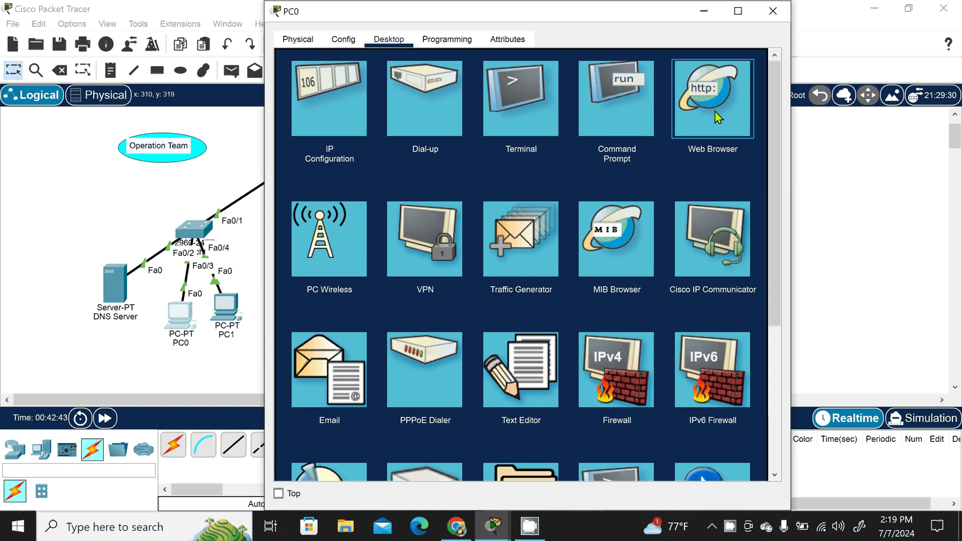
{"action": "left_click", "coordinate": [719, 117]}
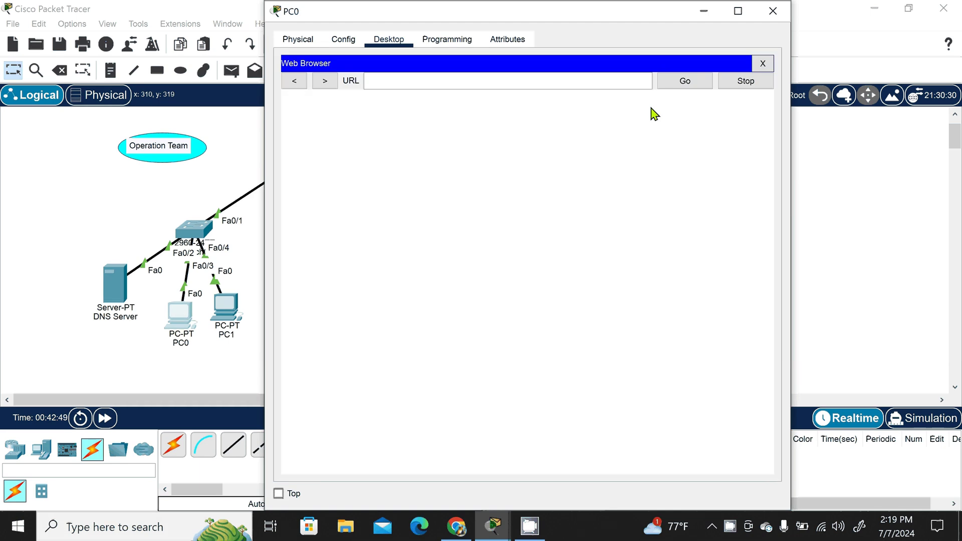
{"action": "left_click", "coordinate": [535, 84]}
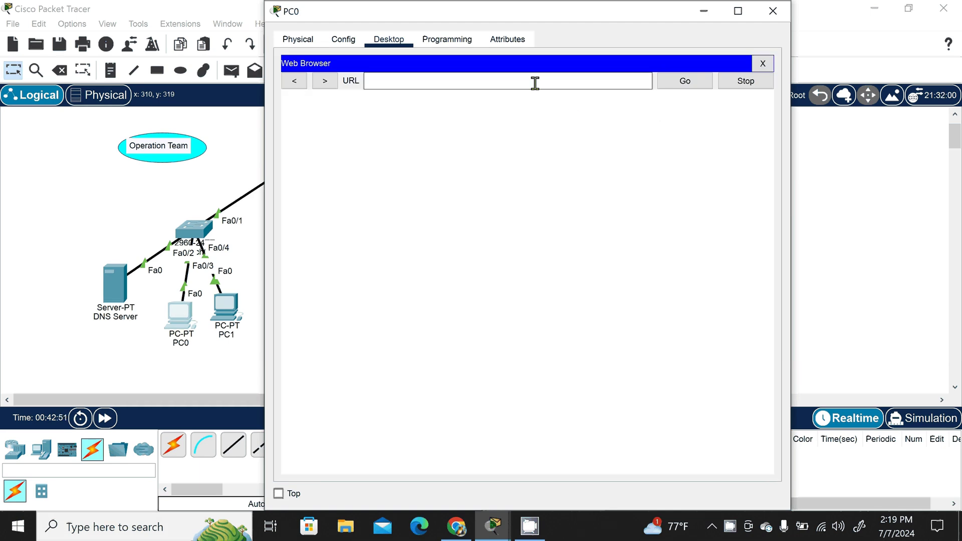
{"action": "type", "text": "192.168.3.2"}
{"action": "key", "text": "Return"}
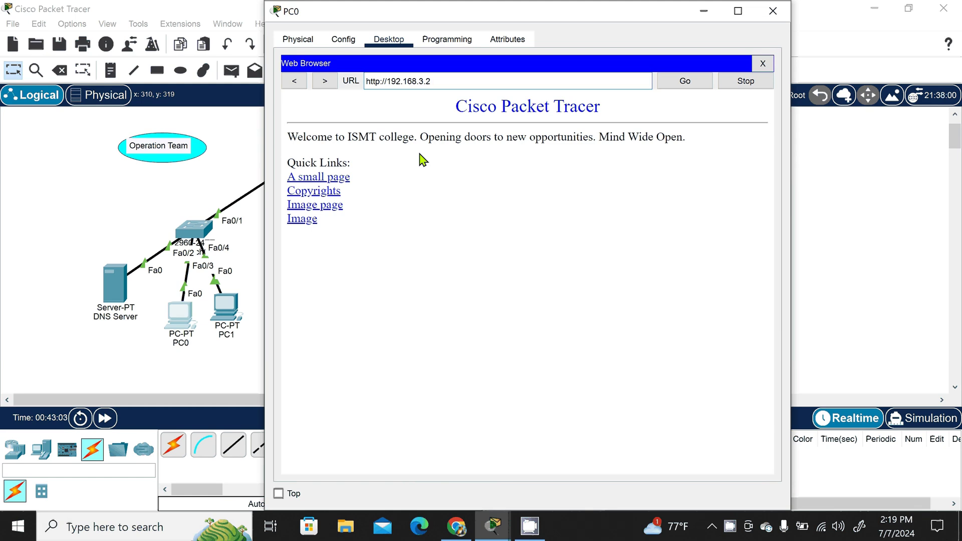
{"action": "left_click", "coordinate": [773, 11]}
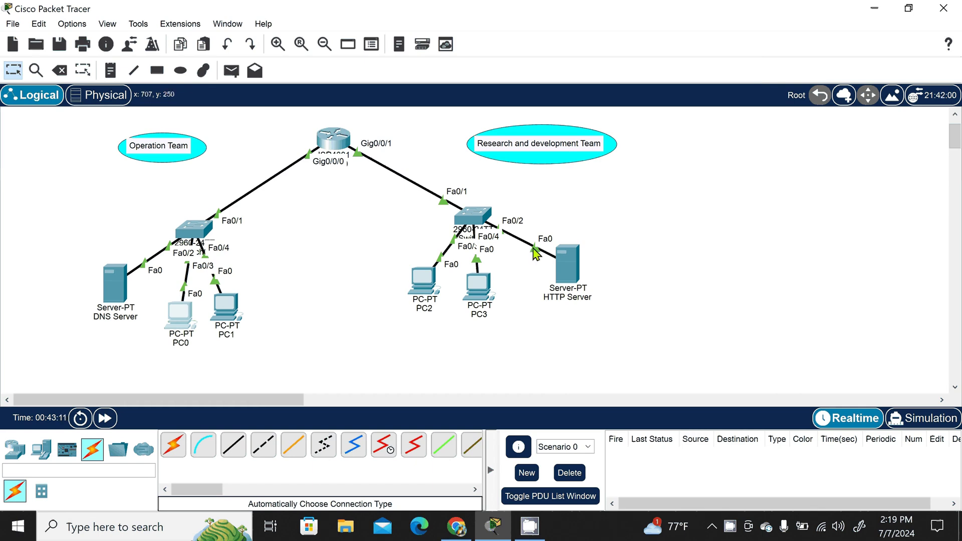
Step: Load 192.168.3.2 in PC3's web browser to test the HTTP server's page, and close PC3's window
{"action": "left_click", "coordinate": [478, 285]}
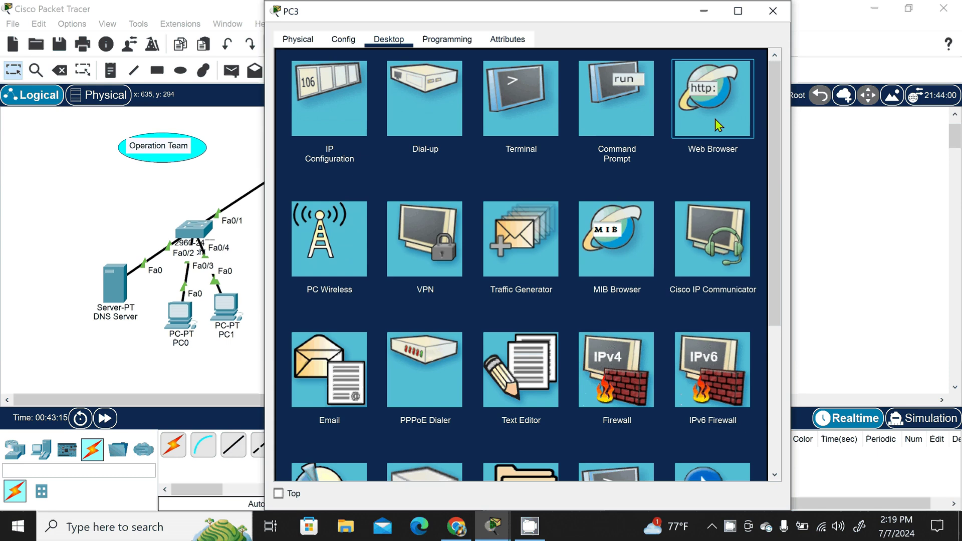
{"action": "left_click", "coordinate": [718, 125]}
{"action": "left_click", "coordinate": [548, 84]}
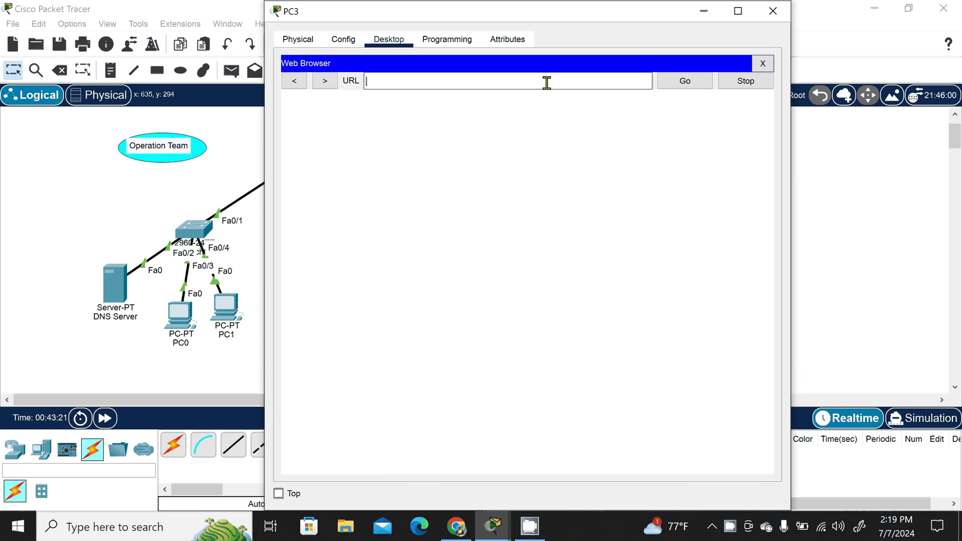
{"action": "type", "text": "192.168.3.2"}
{"action": "key", "text": "Return"}
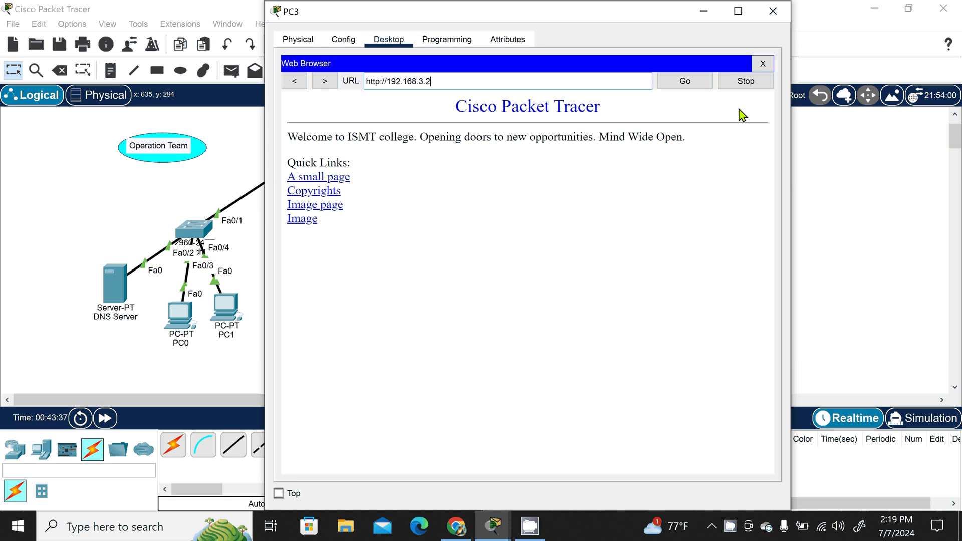
{"action": "left_click", "coordinate": [772, 11]}
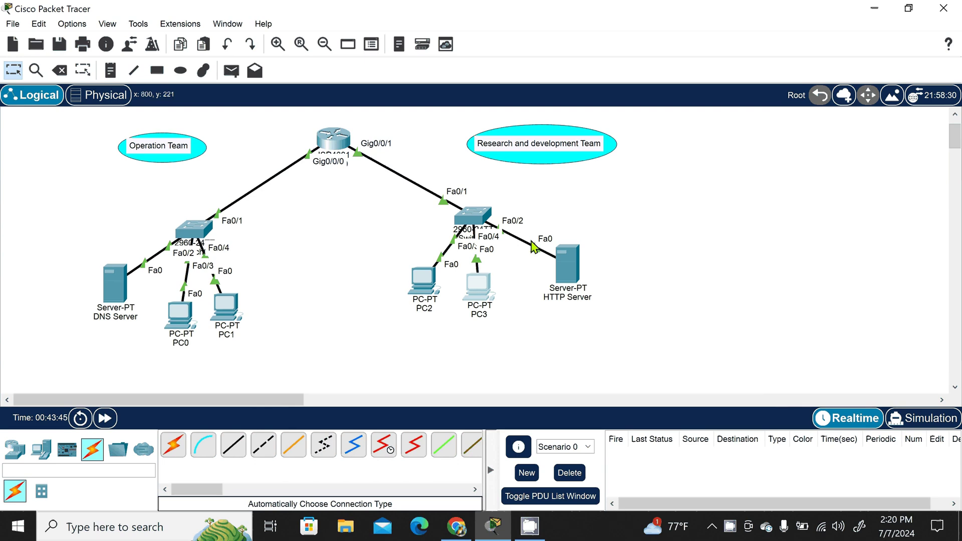
Step: On the DNS Server, add an A record mapping ismt.com to 192.168.3.2 and turn the DNS service on
{"action": "left_click", "coordinate": [118, 284]}
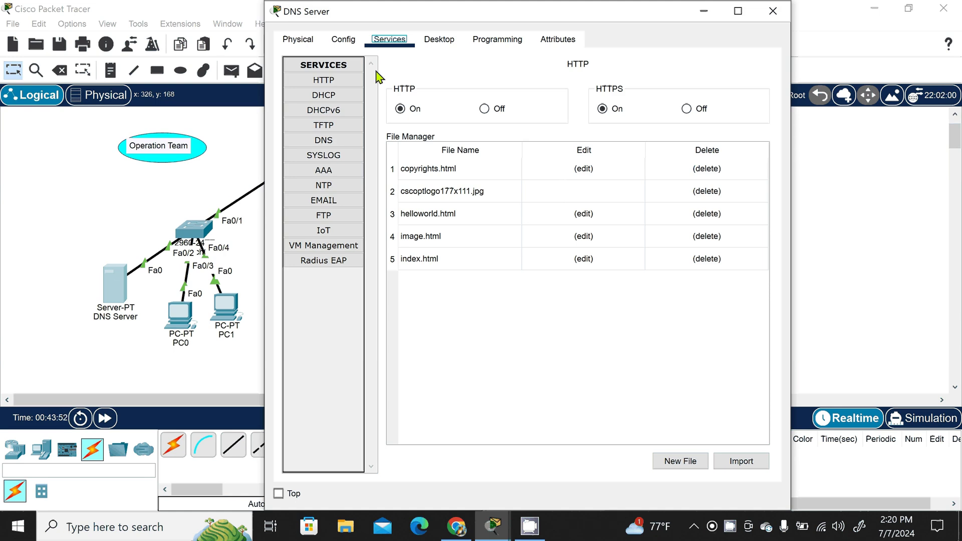
{"action": "left_click", "coordinate": [345, 143]}
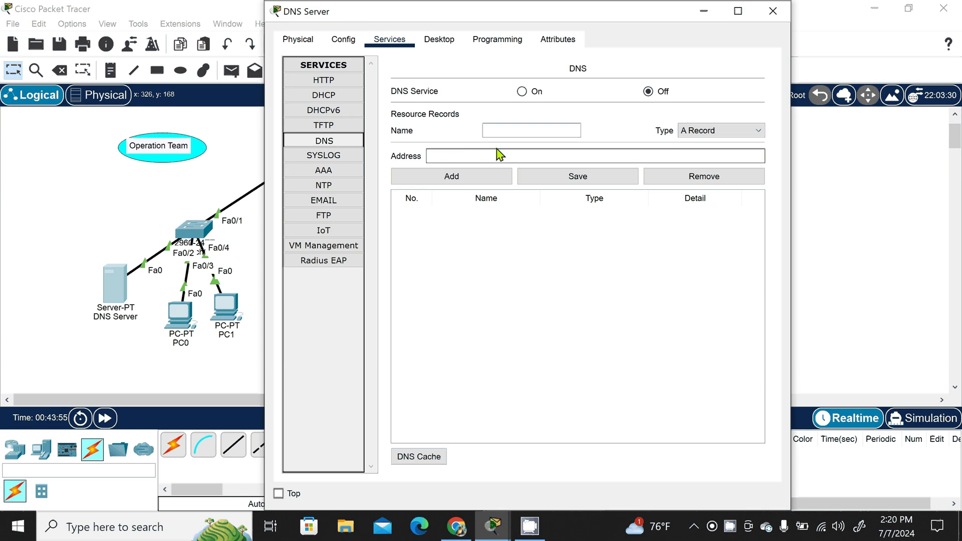
{"action": "left_click", "coordinate": [509, 130]}
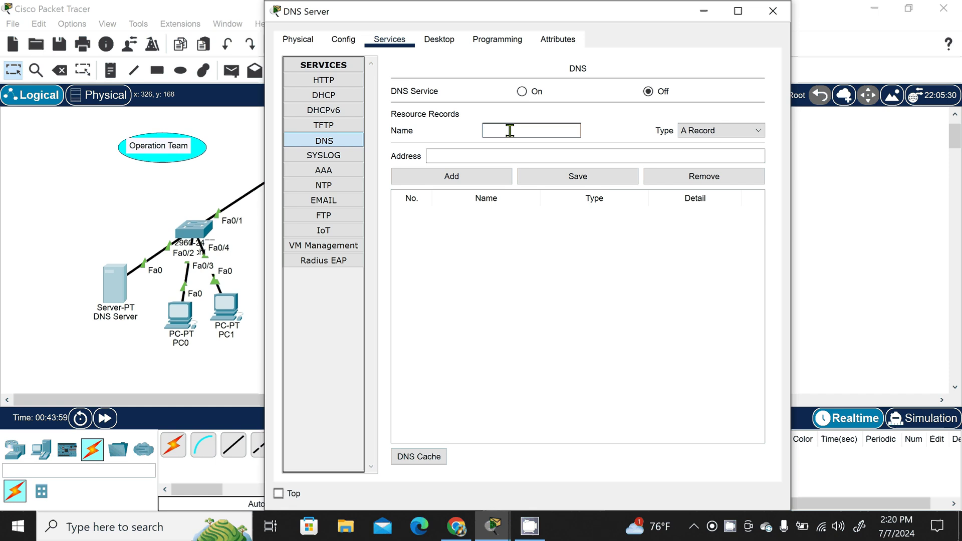
{"action": "type", "text": "d"}
{"action": "key", "text": "BackSpace"}
{"action": "type", "text": "ismt.com"}
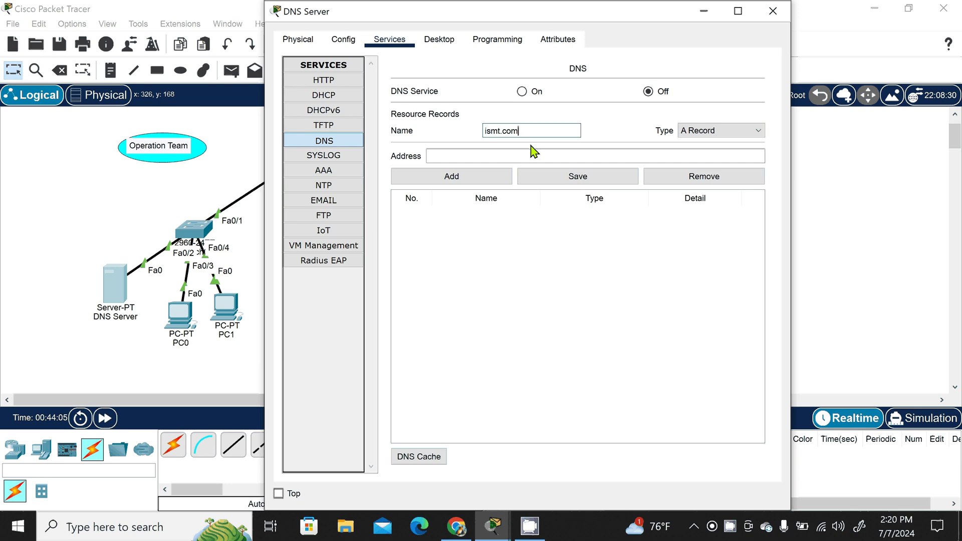
{"action": "left_click", "coordinate": [531, 154]}
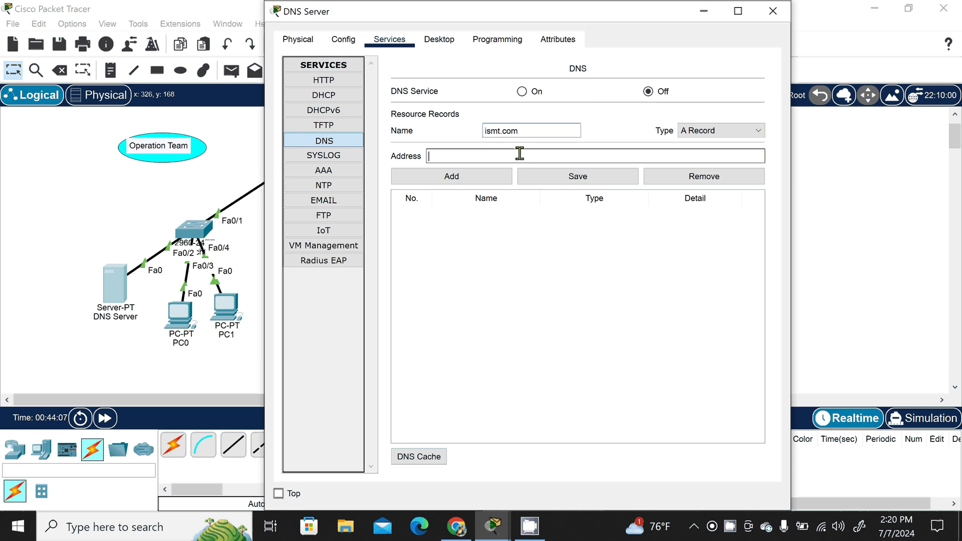
{"action": "type", "text": "19"}
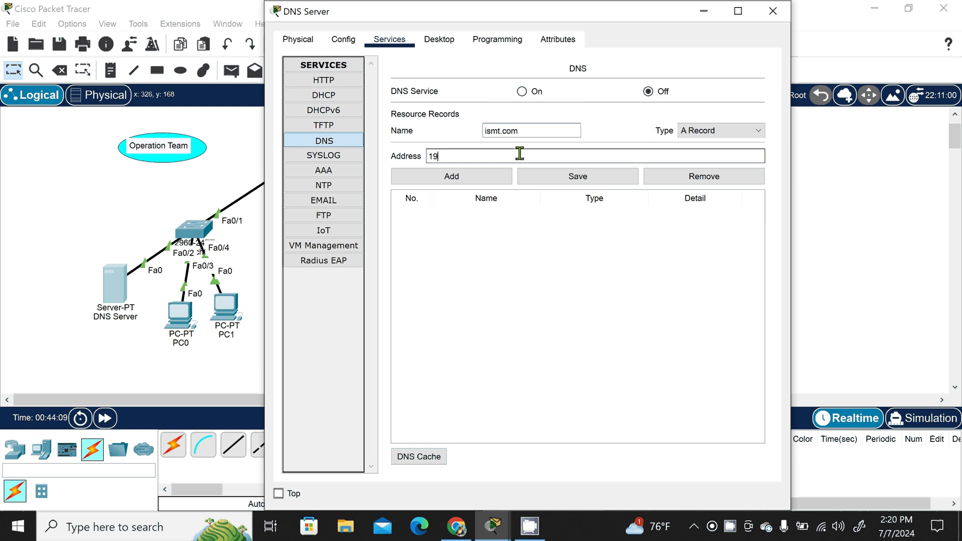
{"action": "type", "text": "2.168."}
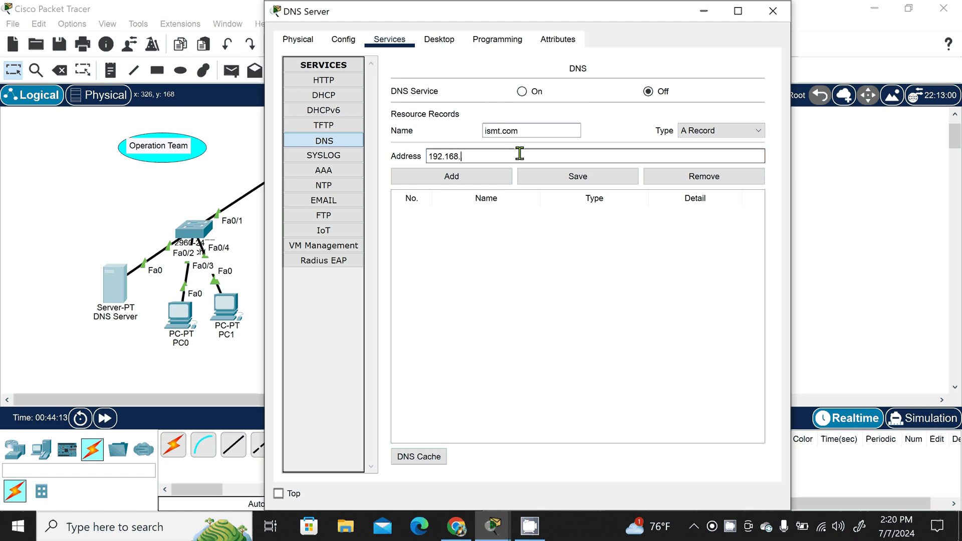
{"action": "type", "text": "3.2"}
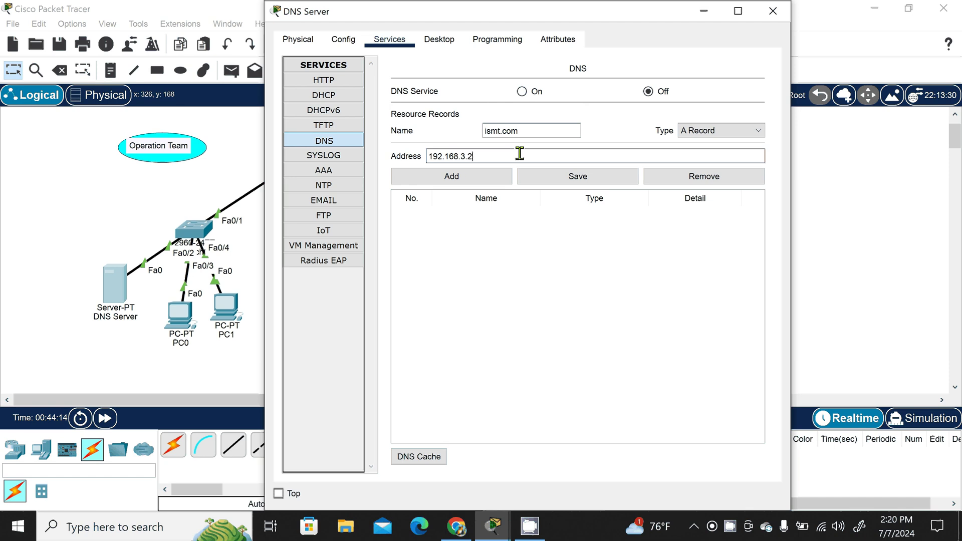
{"action": "left_click", "coordinate": [490, 181]}
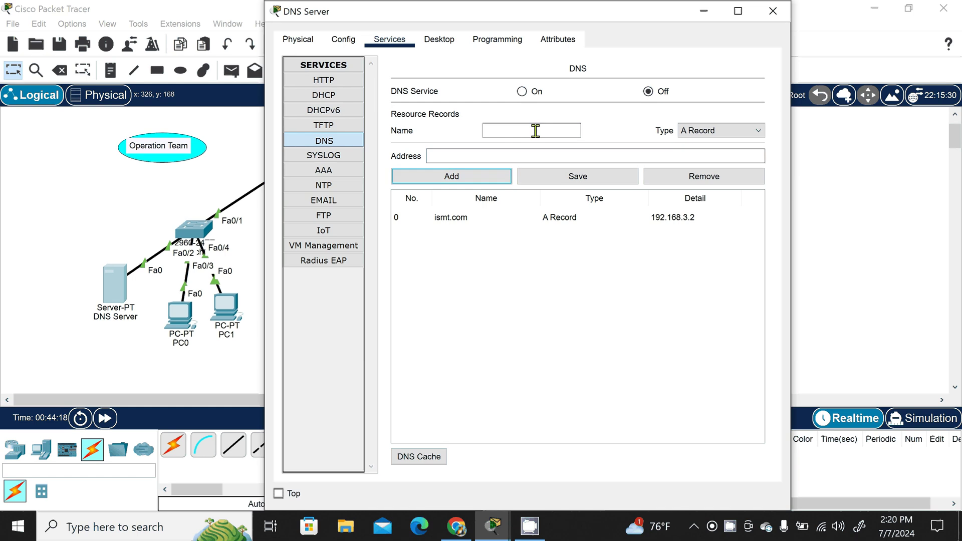
{"action": "left_click", "coordinate": [522, 92]}
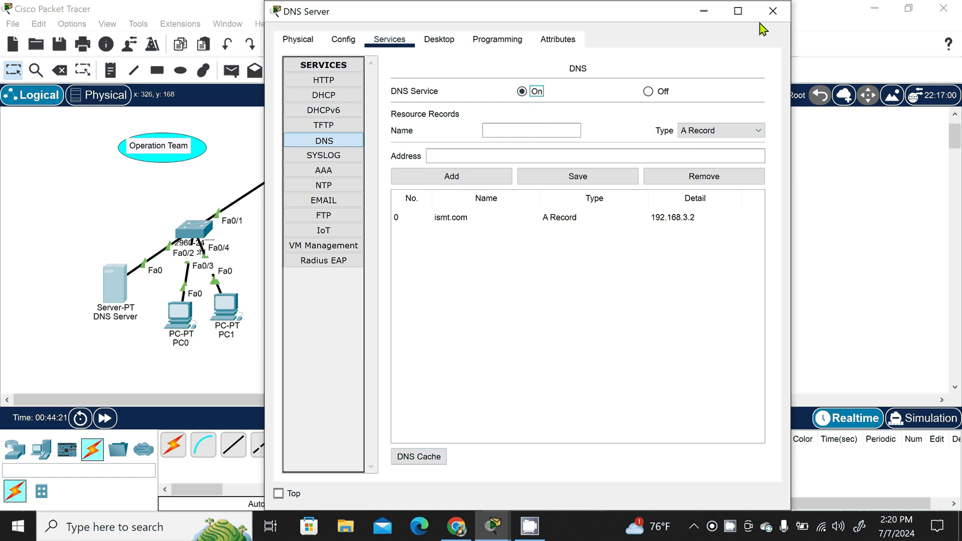
{"action": "left_click", "coordinate": [773, 11]}
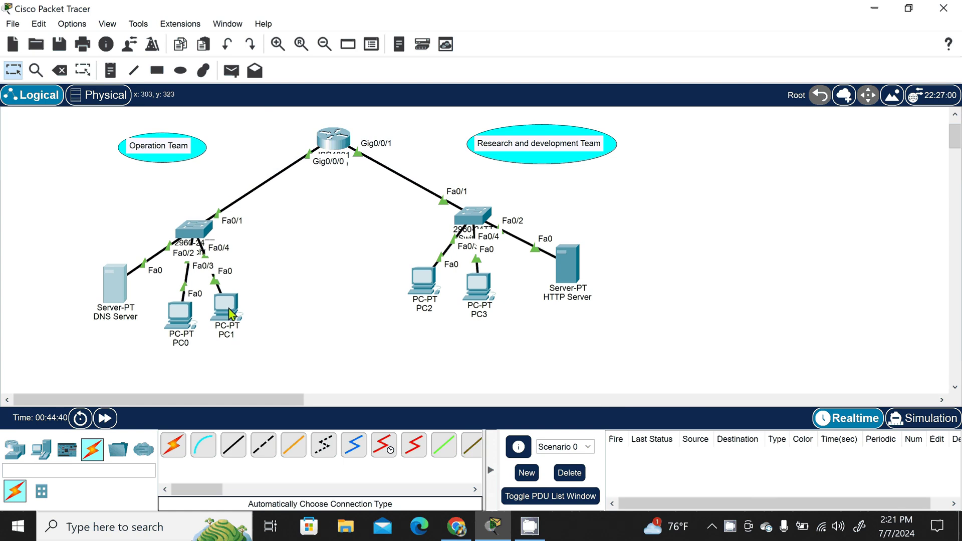
Step: Load ismt.com in PC1's web browser to test name resolution, and close PC1's window
{"action": "mouse_move", "coordinate": [231, 313]}
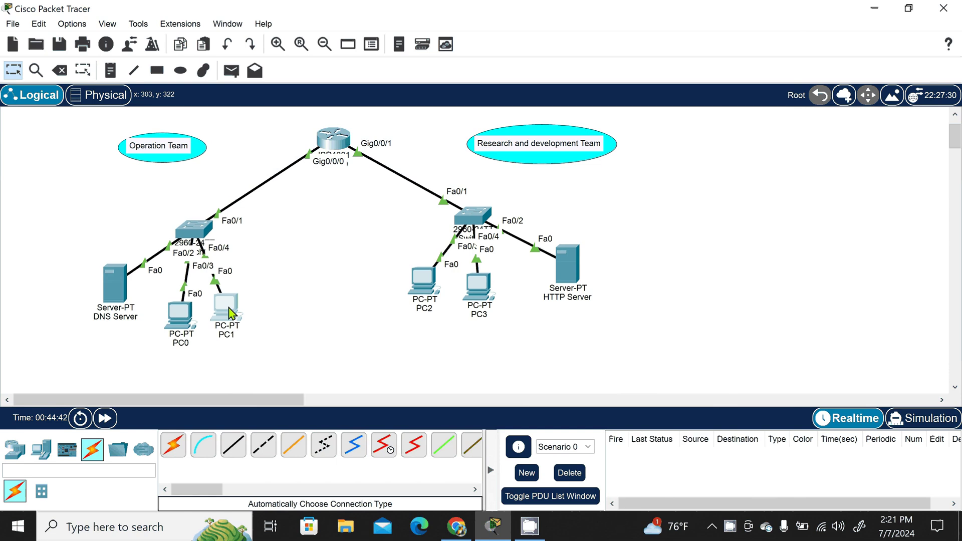
{"action": "left_click", "coordinate": [229, 310]}
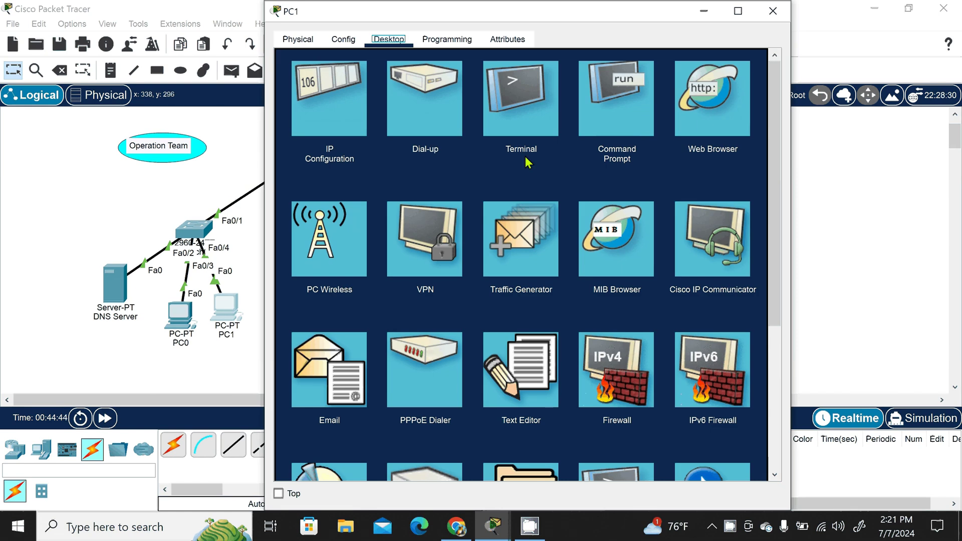
{"action": "left_click", "coordinate": [704, 125]}
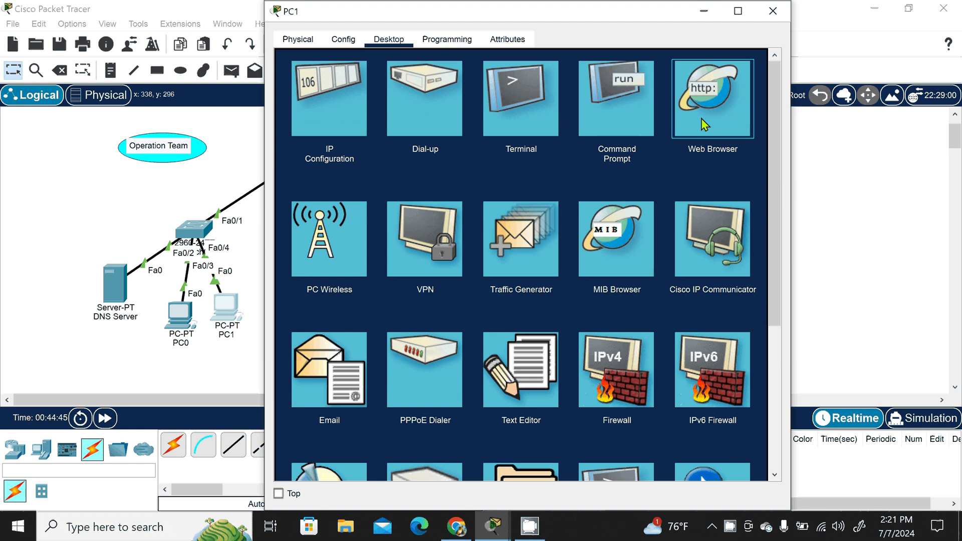
{"action": "left_click", "coordinate": [704, 125]}
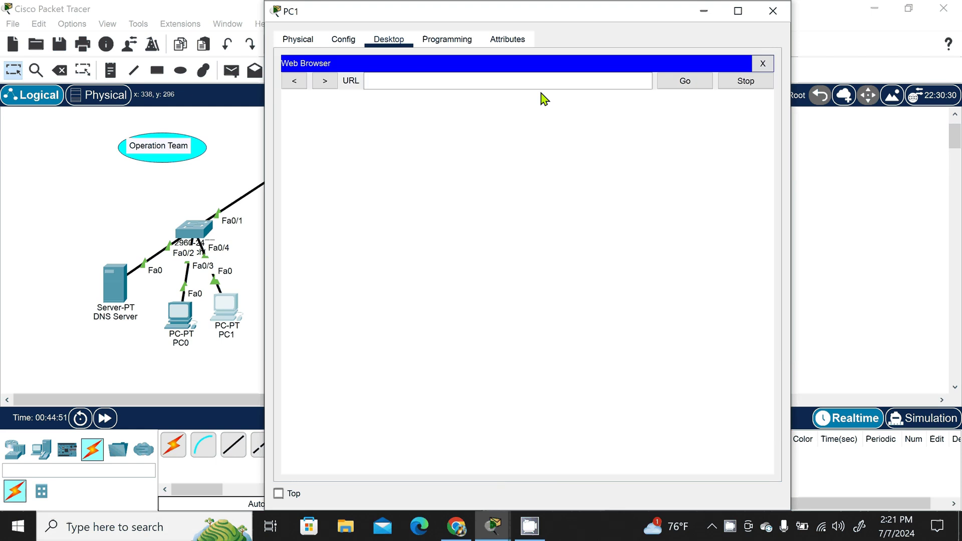
{"action": "left_click", "coordinate": [475, 81]}
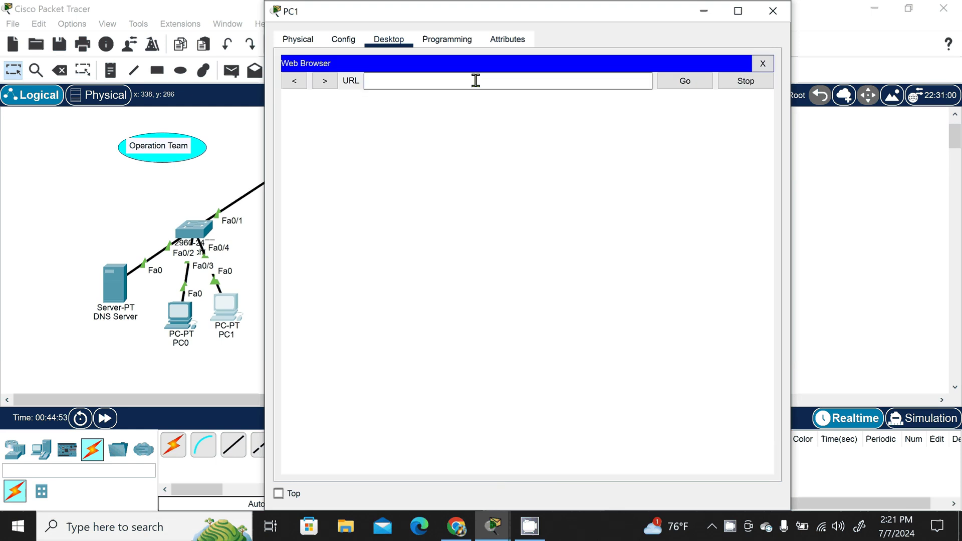
{"action": "type", "text": "ismt.com"}
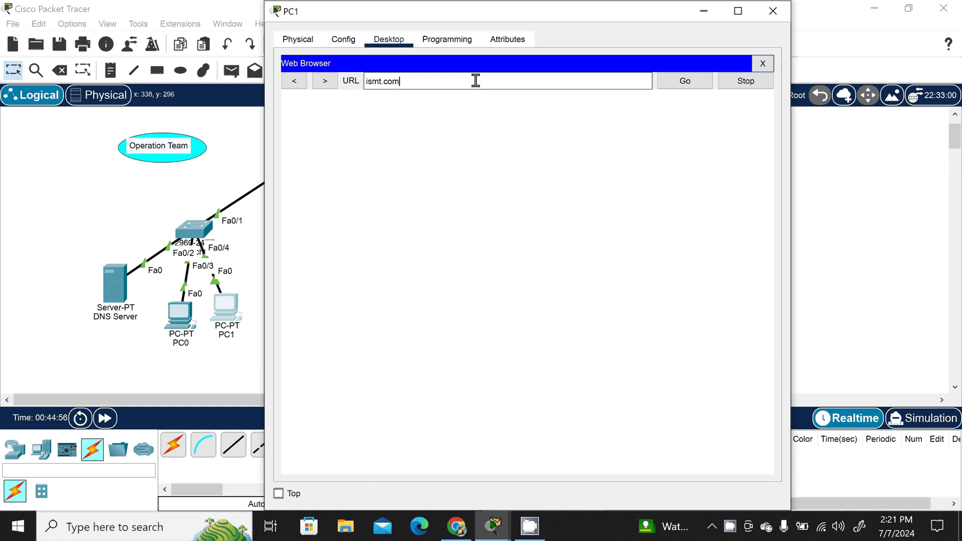
{"action": "key", "text": "Return"}
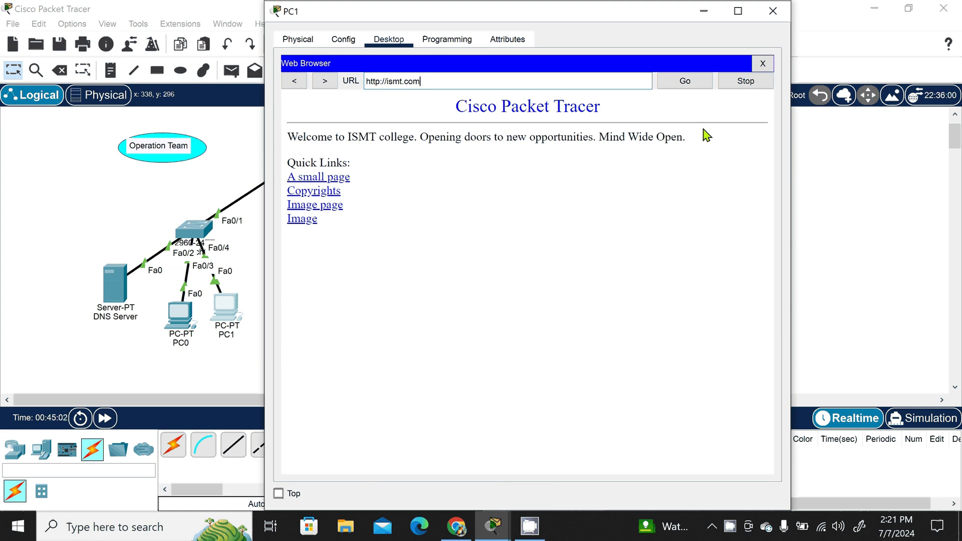
{"action": "left_click", "coordinate": [785, 12]}
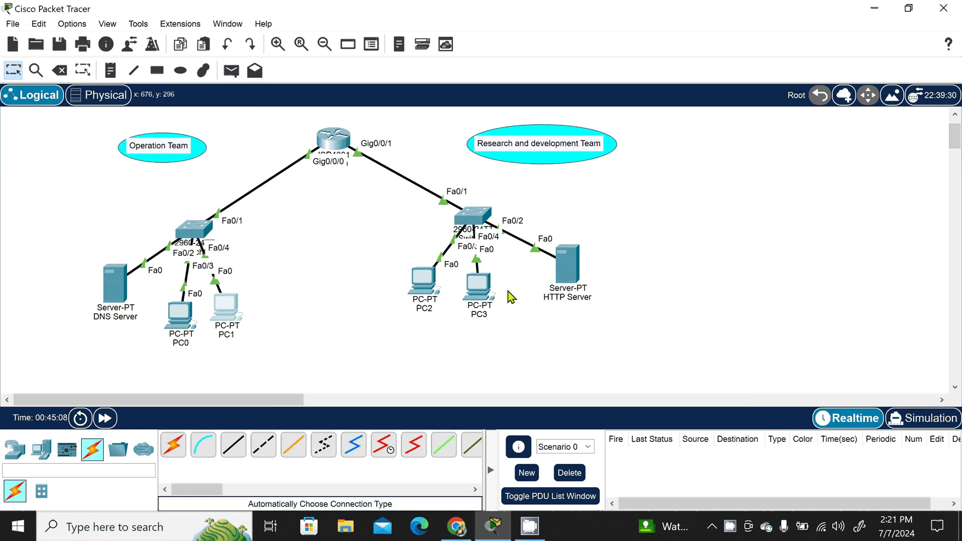
Step: Load ismt.com in PC2's web browser to test name resolution from the Research and development Team LAN, and close PC2's window
{"action": "left_click", "coordinate": [425, 288]}
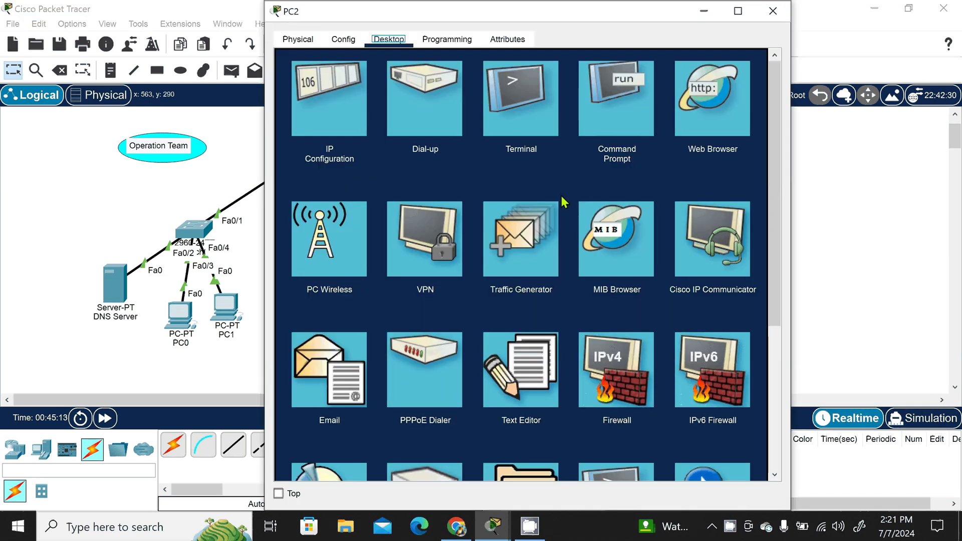
{"action": "left_click", "coordinate": [713, 99]}
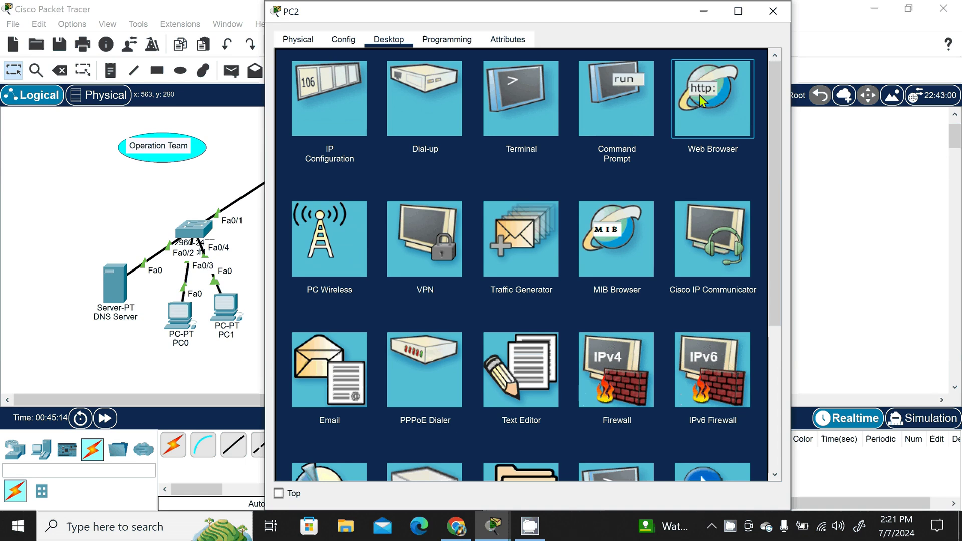
{"action": "left_click", "coordinate": [700, 94]}
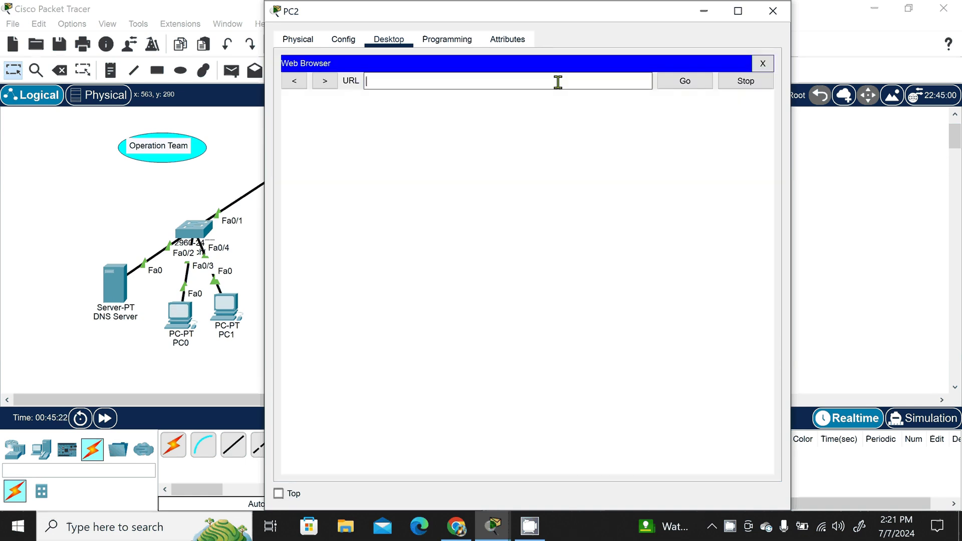
{"action": "type", "text": "ismt.com"}
{"action": "key", "text": "Return"}
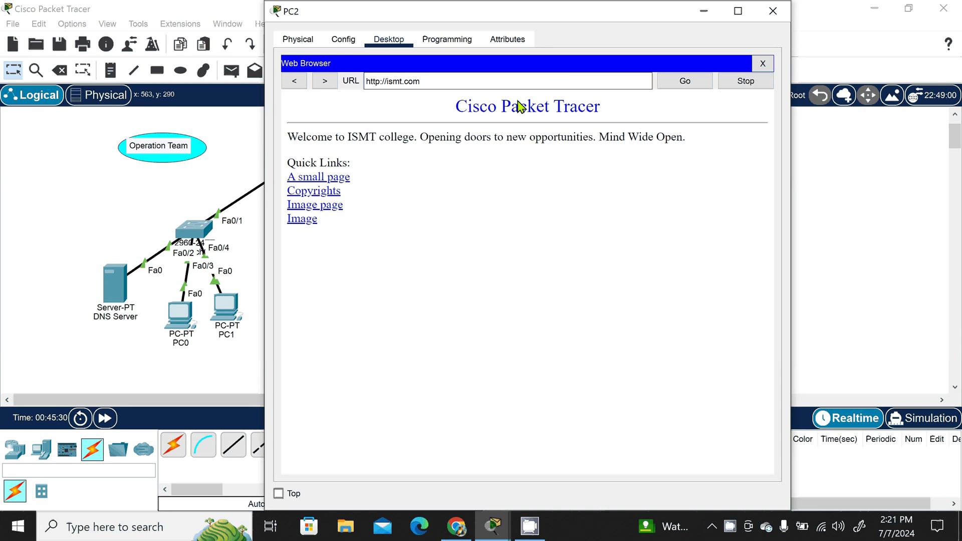
{"action": "left_click", "coordinate": [400, 139]}
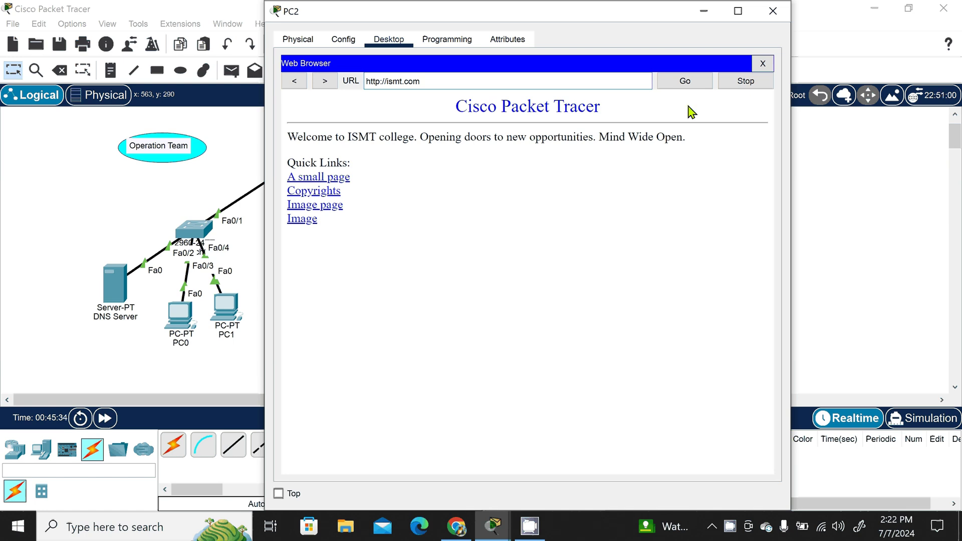
{"action": "left_click", "coordinate": [772, 10]}
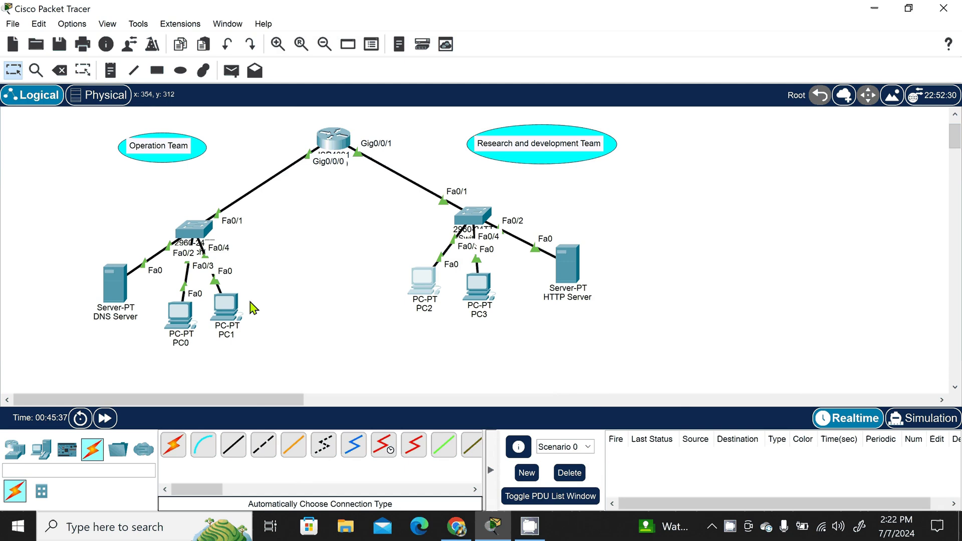
Step: Ping 192.168.3.2 and ismt.com from PC0's command prompt, and close PC0's window
{"action": "left_click", "coordinate": [187, 313]}
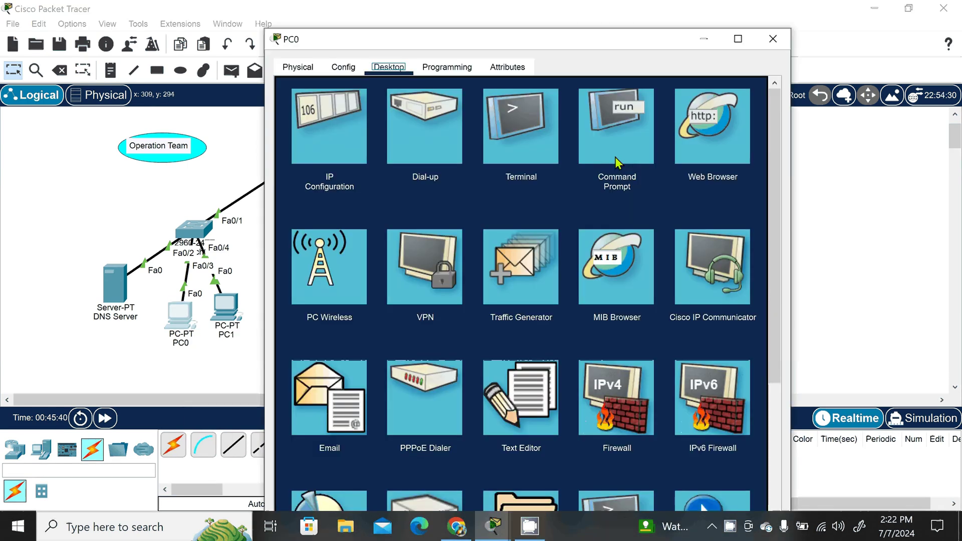
{"action": "left_click", "coordinate": [615, 157]}
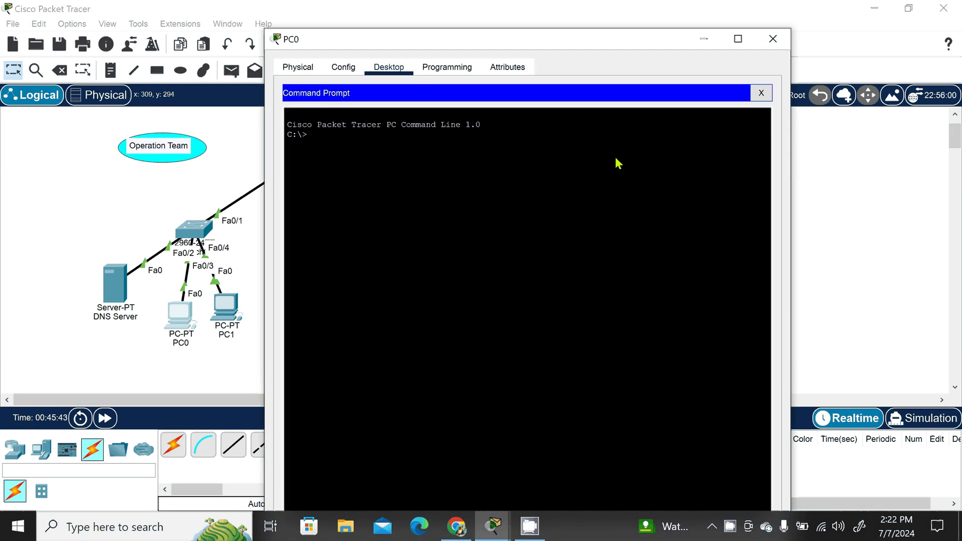
{"action": "type", "text": "ping 192.168.3.2"}
{"action": "key", "text": "Return"}
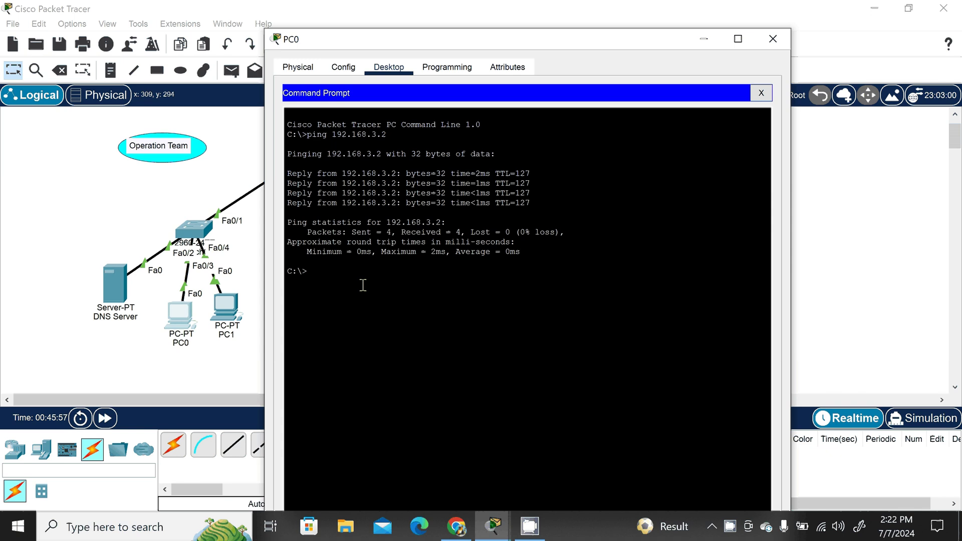
{"action": "type", "text": "ping ismt.com"}
{"action": "key", "text": "Return"}
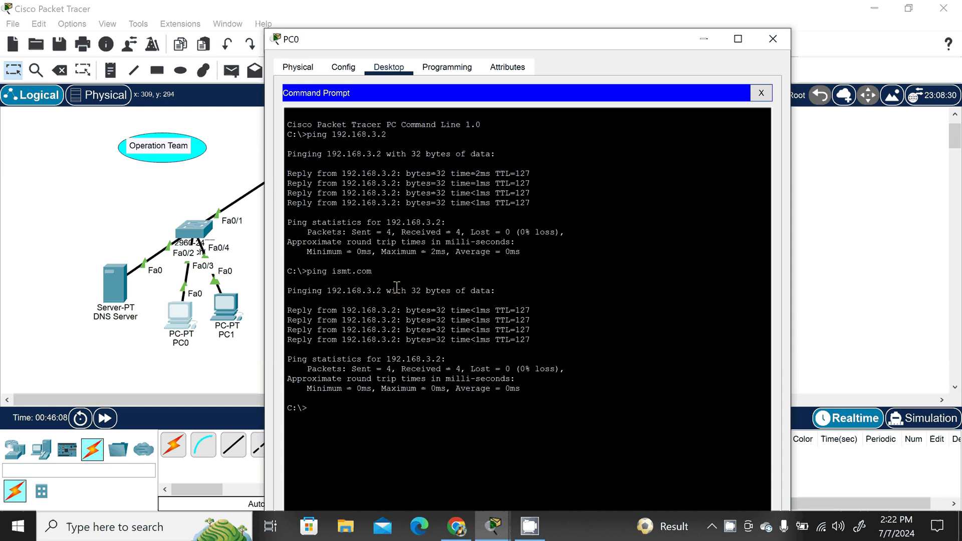
{"action": "left_click", "coordinate": [774, 42]}
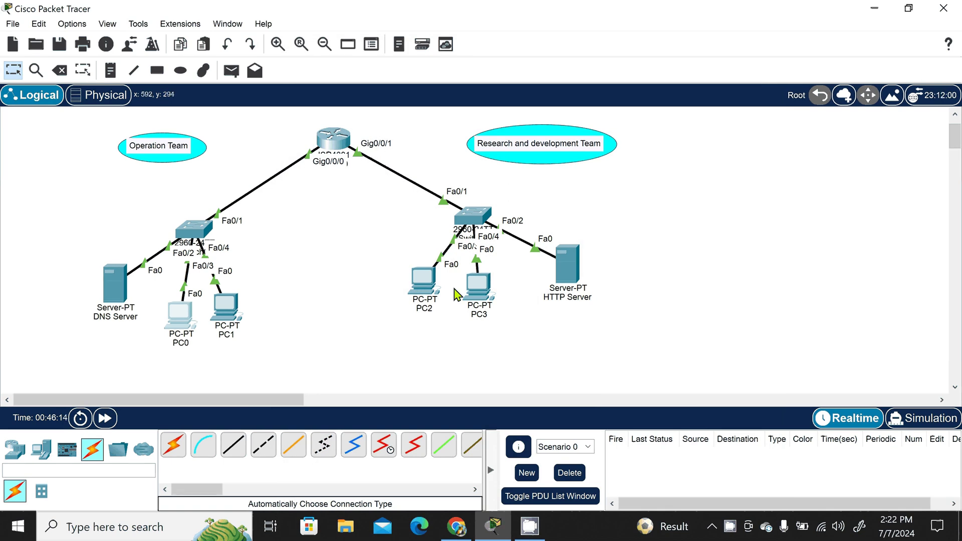
Step: Ping 192.168.3.2 and ismt.com from PC3's command prompt, and close PC3's window
{"action": "left_click", "coordinate": [474, 299]}
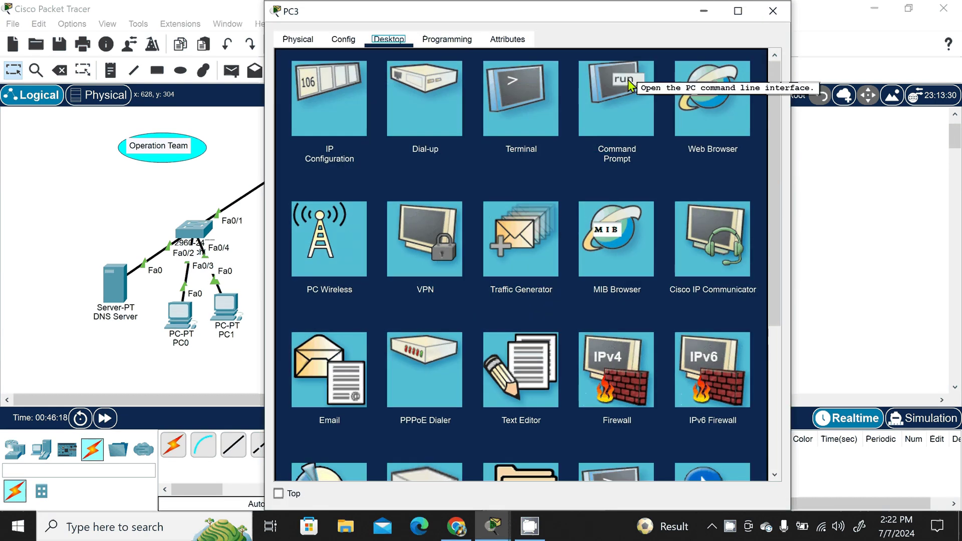
{"action": "left_click", "coordinate": [628, 79]}
{"action": "type", "text": "p"}
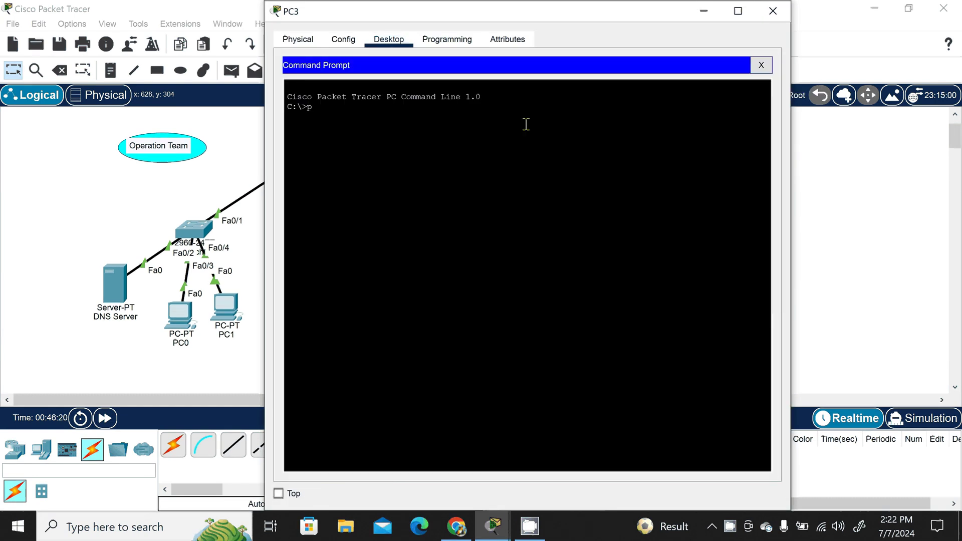
{"action": "type", "text": "ing 192.168.3.2"}
{"action": "key", "text": "Return"}
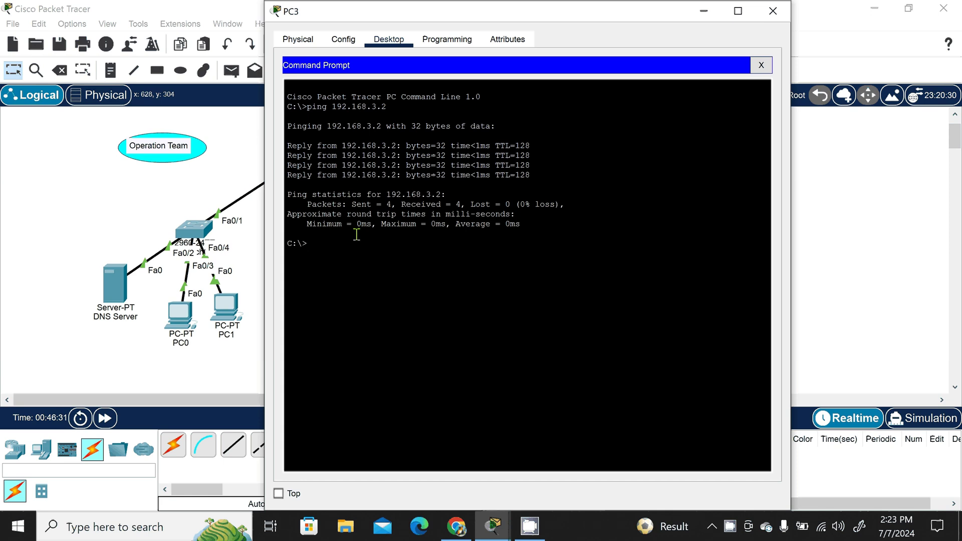
{"action": "type", "text": "ping ismt.com"}
{"action": "key", "text": "Return"}
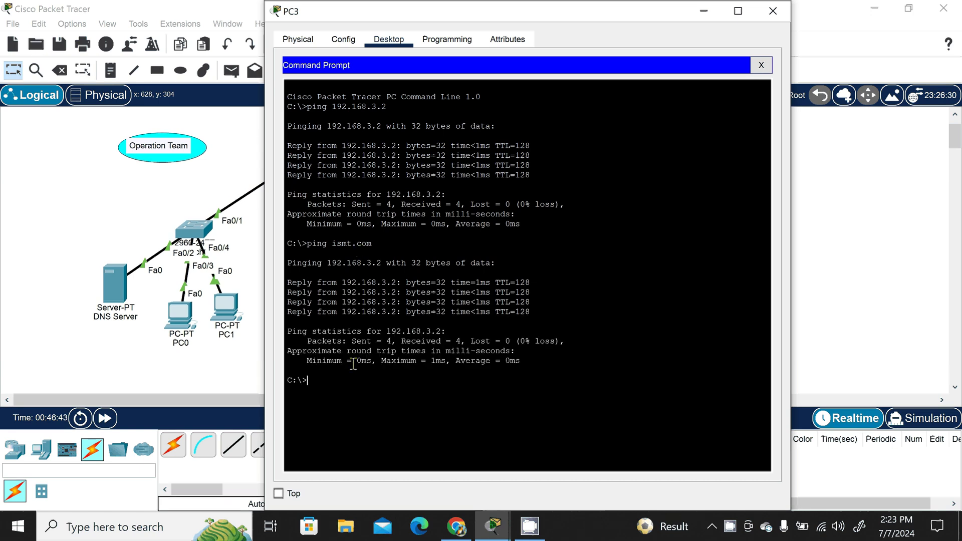
{"action": "left_click", "coordinate": [774, 11]}
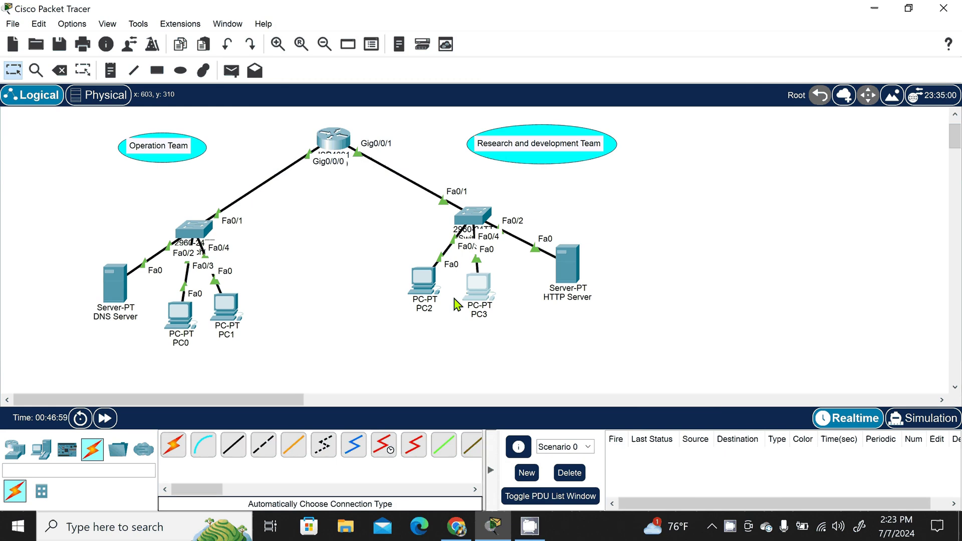
{"action": "left_click", "coordinate": [539, 515]}
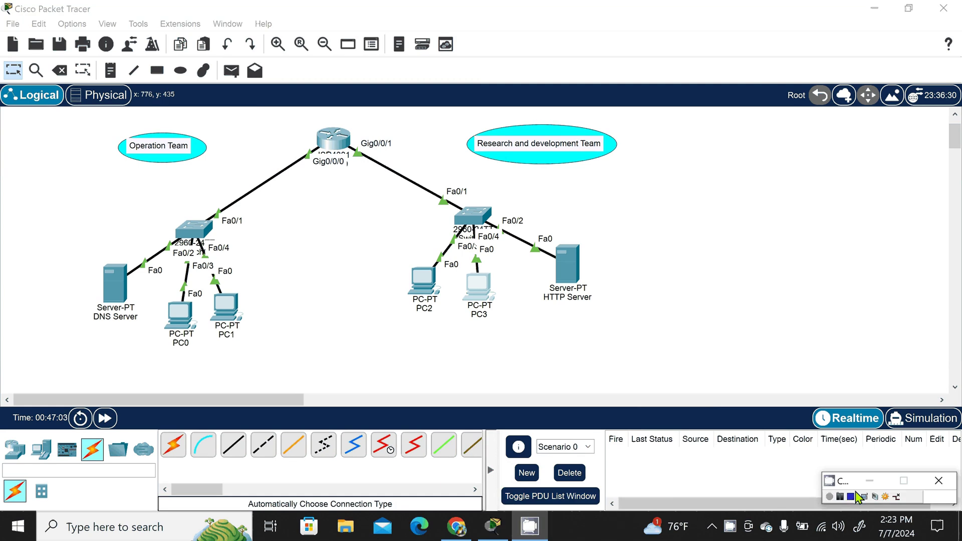